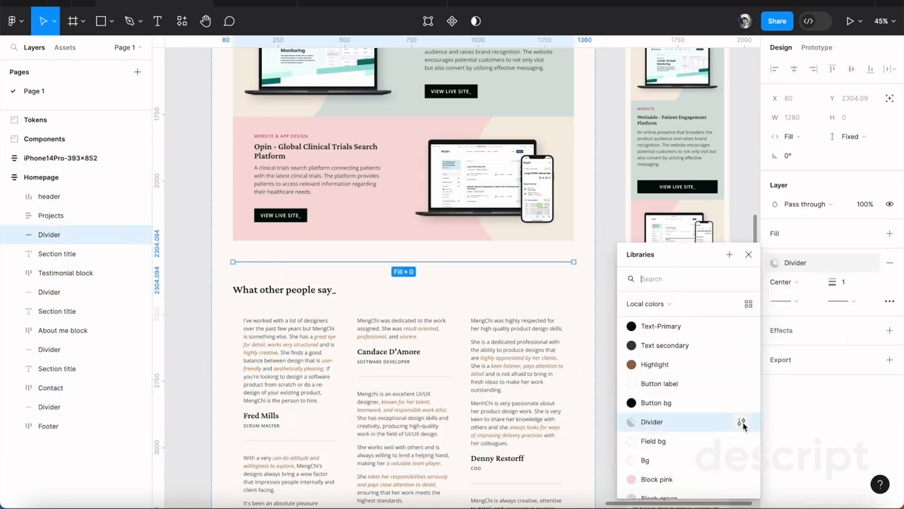
Look up the Divider colour style in Figma and set the Carrd divider's colour to #1F1C1C38
left_click(741, 422)
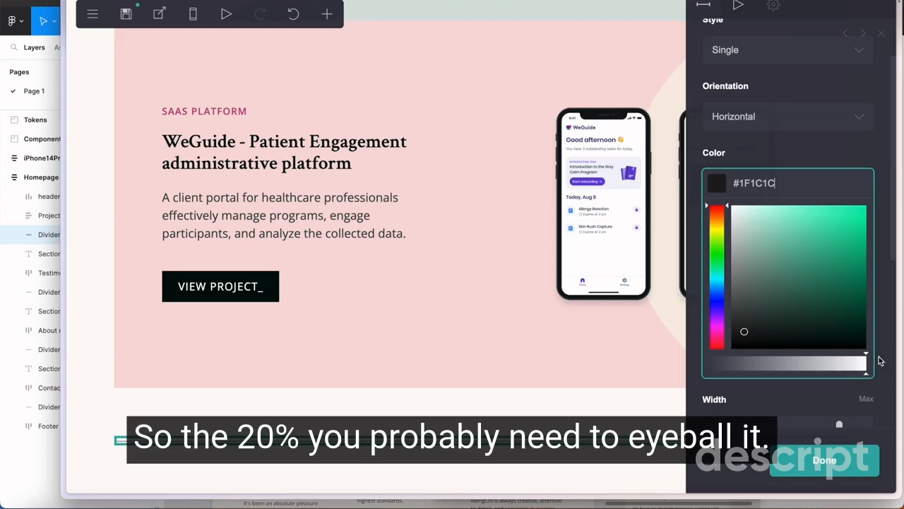
left_click_drag(866, 362, 743, 366)
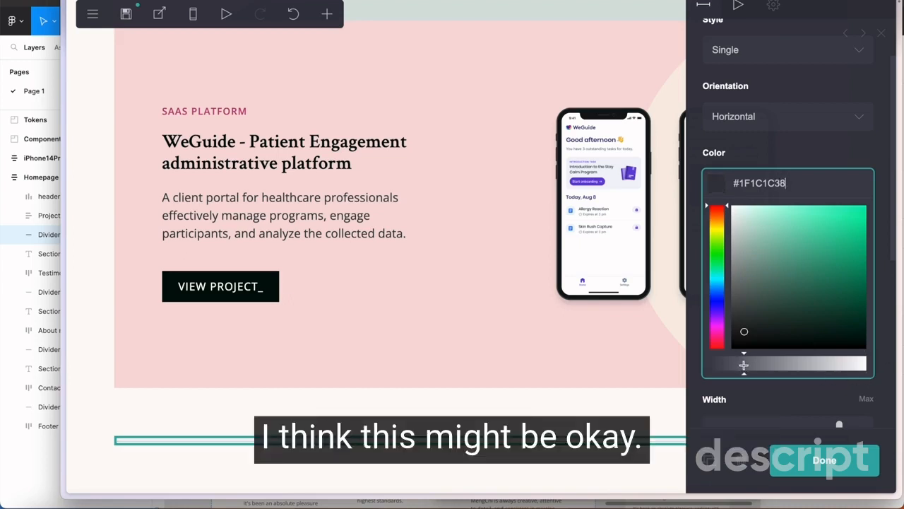
left_click(823, 147)
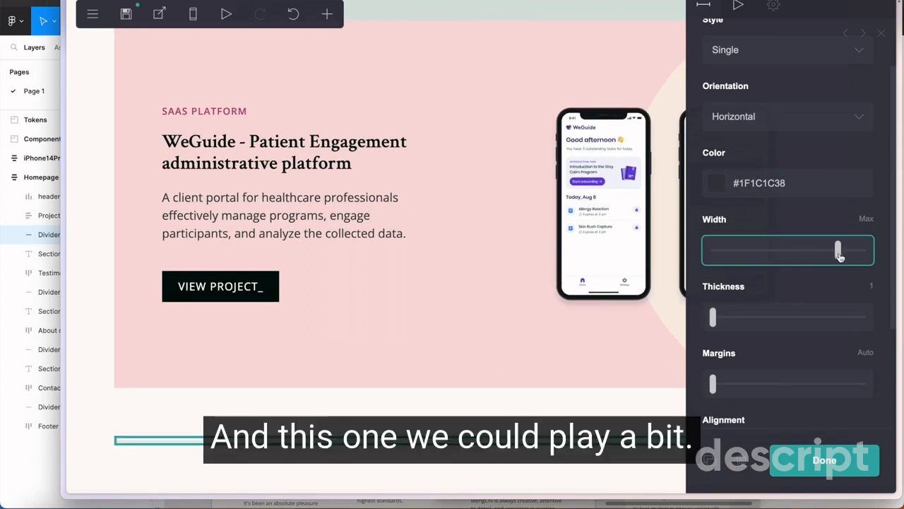
Keep the divider's width at Max and its margins at Auto, then finish editing the divider
left_click_drag(847, 256, 845, 260)
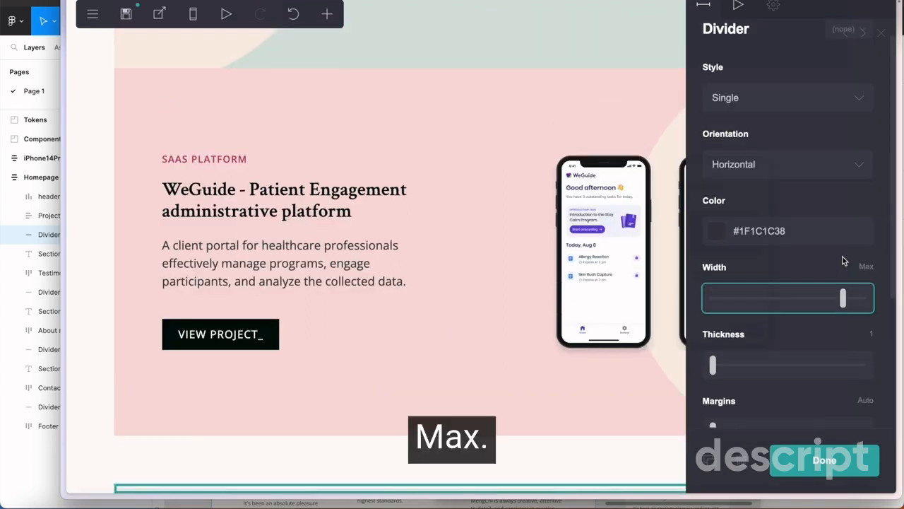
scroll(769, 287, "down", 3)
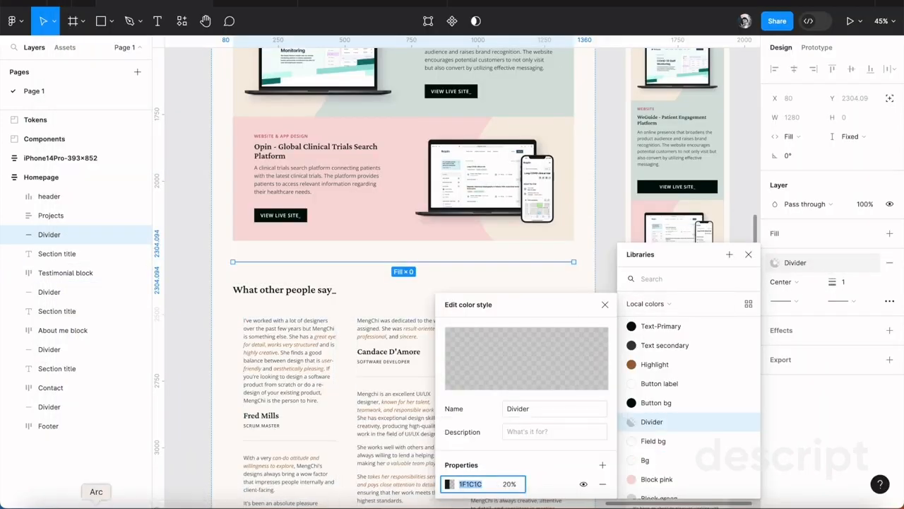
left_click(96, 507)
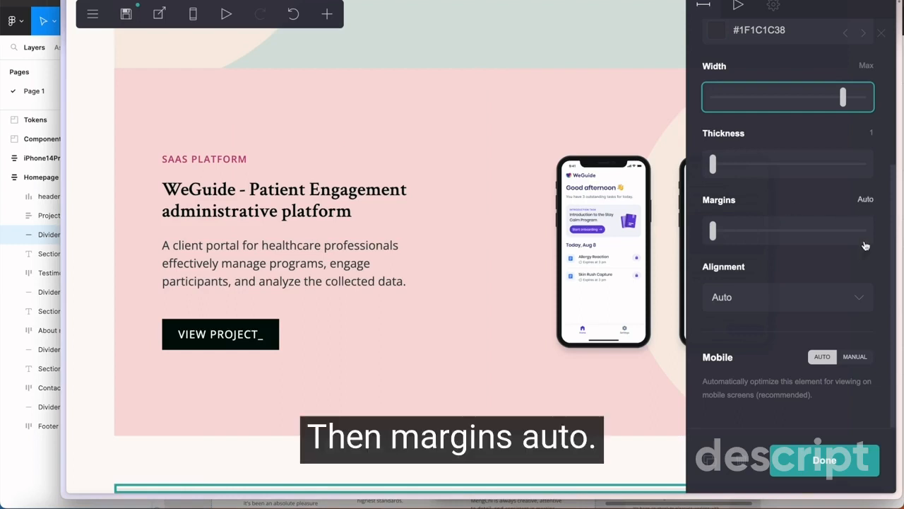
scroll(256, 323, "down", 2)
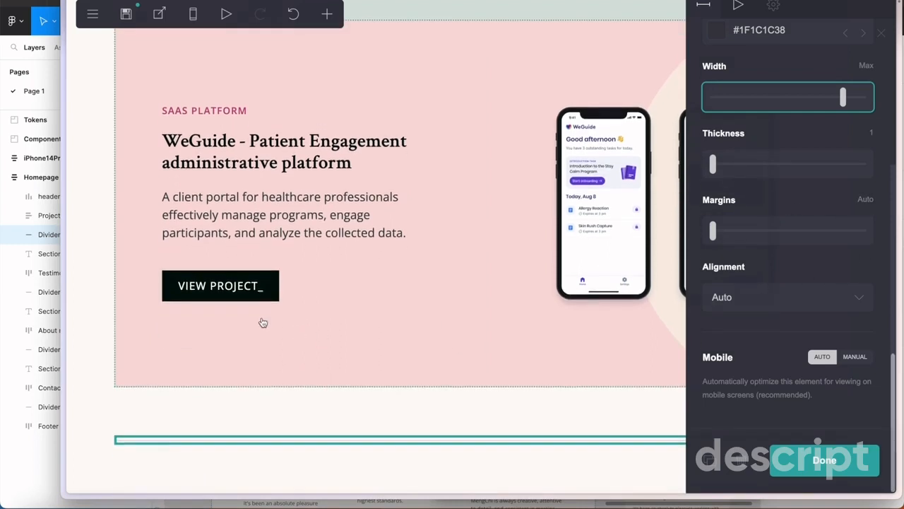
left_click(821, 462)
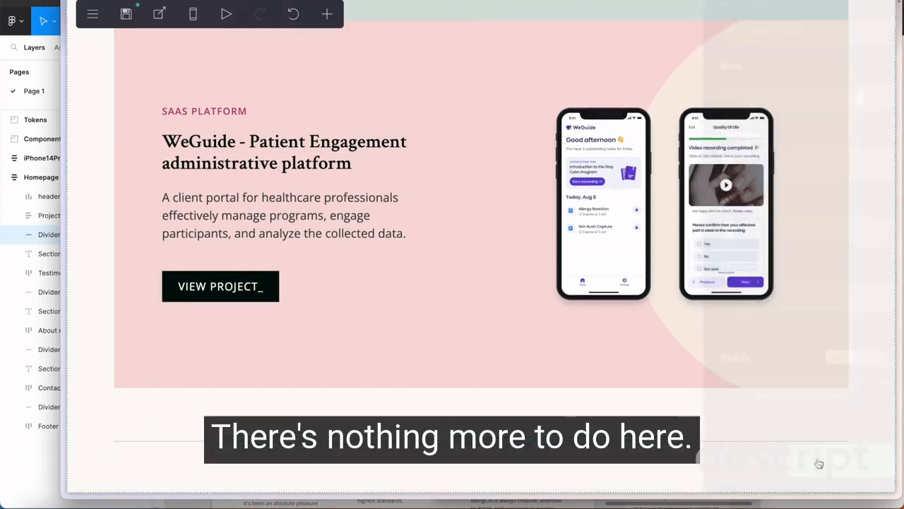
Switch to Figma and select the "What other people say_" section title below the projects
left_click(13, 319)
scroll(309, 327, "down", 2)
scroll(307, 290, "up", 5)
scroll(309, 330, "down", 5)
left_click(297, 229)
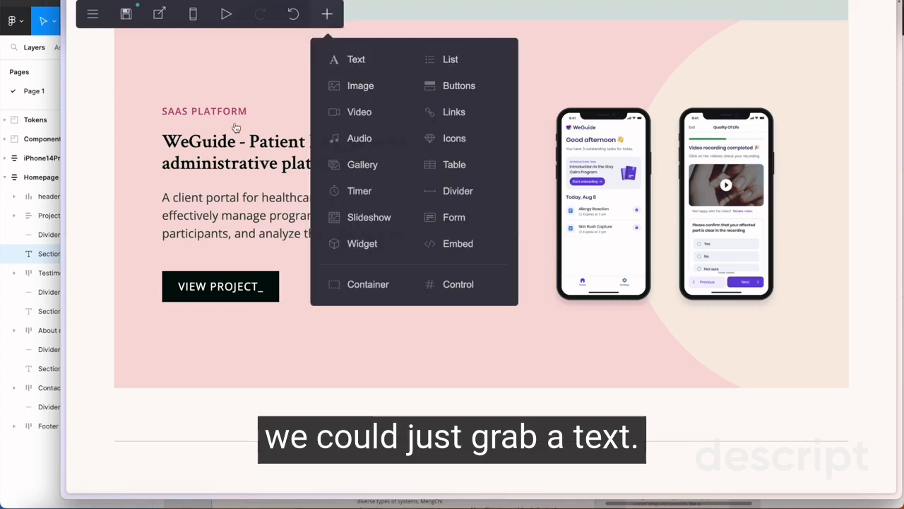
Duplicate the "WeGuide - Patient Engagement administrative platform" title in Carrd and place the copy below the divider
left_click(237, 130)
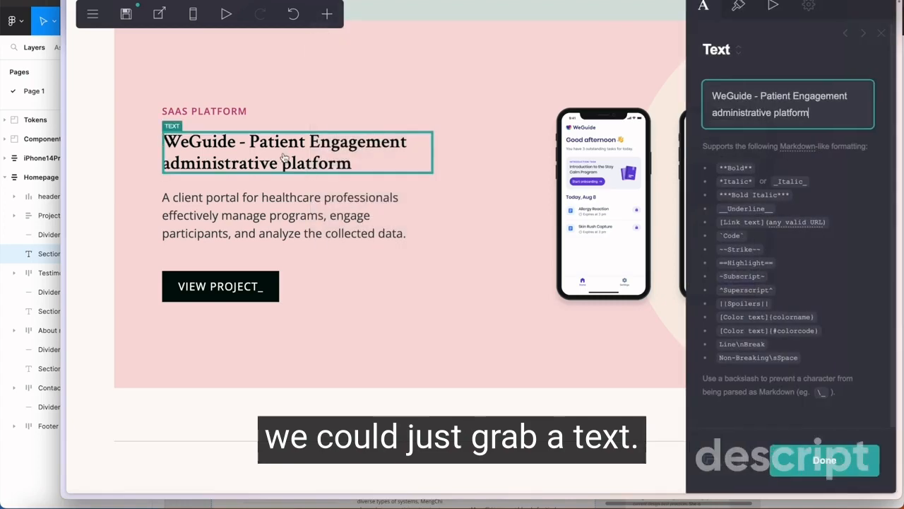
left_click(738, 6)
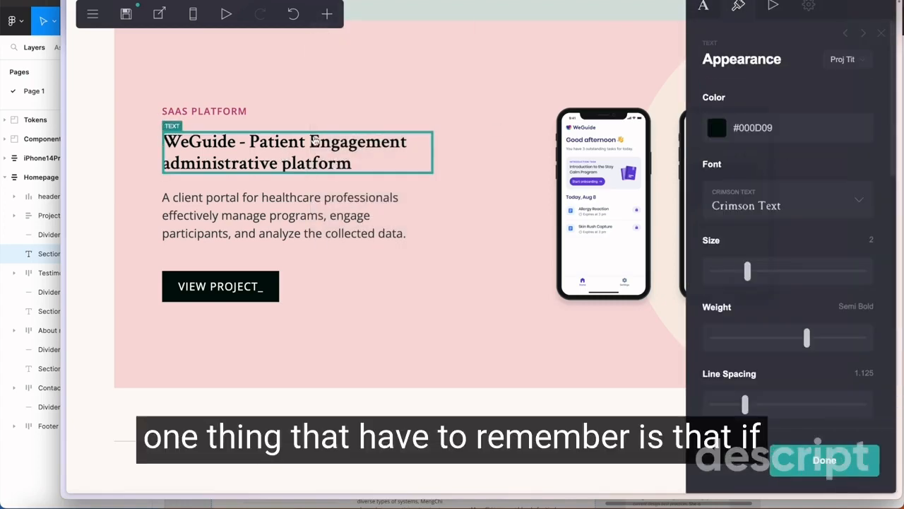
scroll(771, 353, "down", 5)
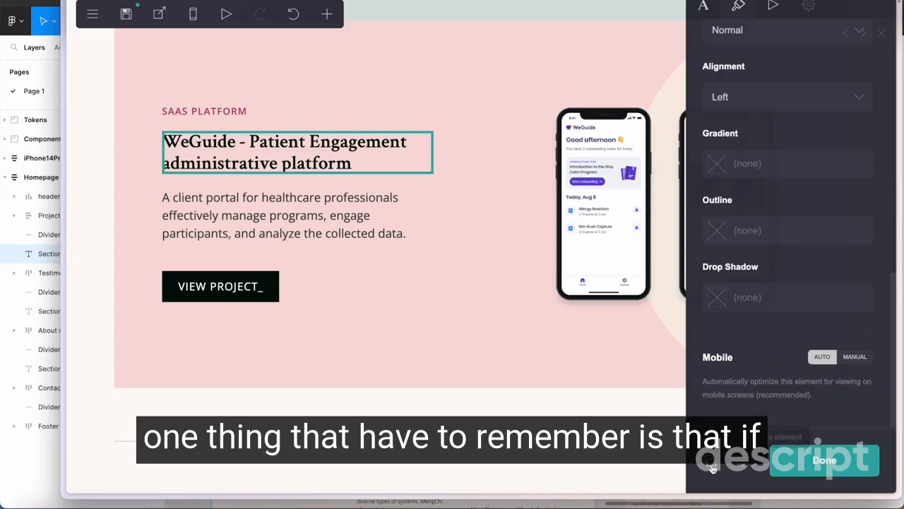
key("ctrl+d")
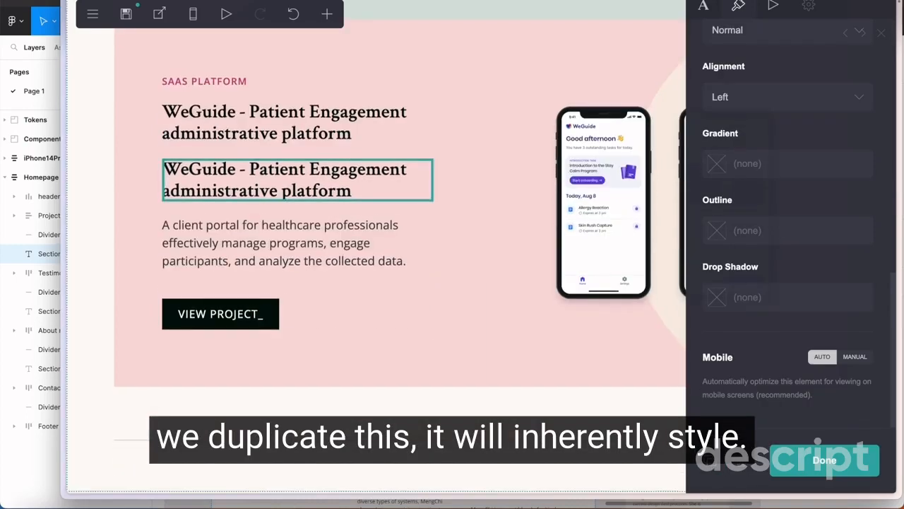
left_click_drag(288, 474, 290, 477)
Try a size of 2.5 on the copied title while it uses the Proj Tit style, and undo the change
scroll(816, 192, "up", 5)
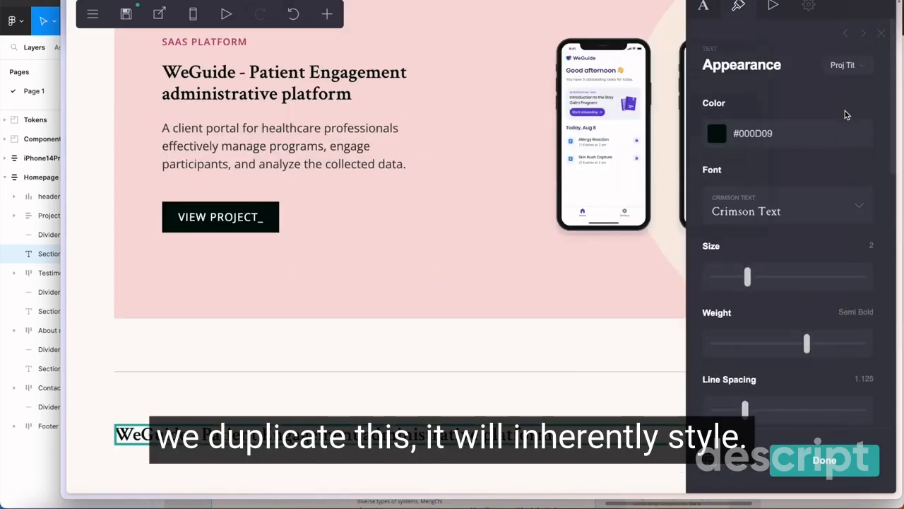
scroll(847, 113, "down", 1)
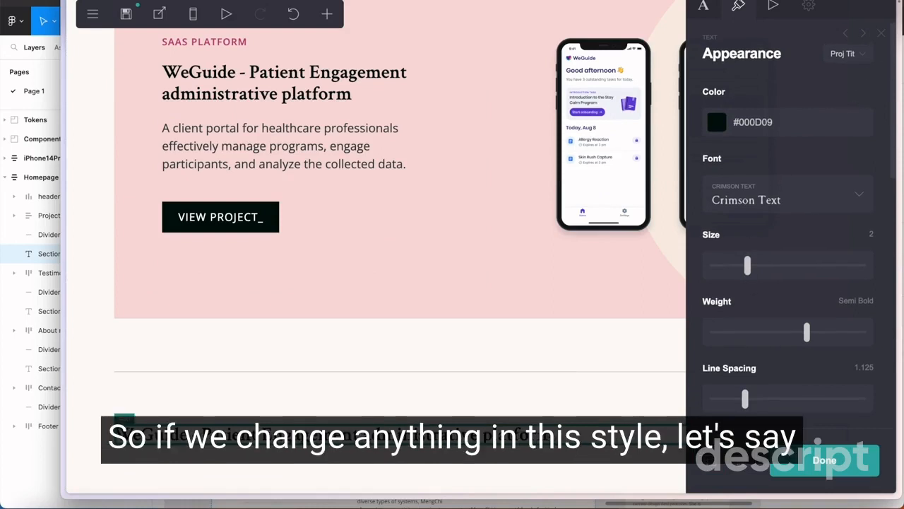
scroll(757, 271, "down", 1)
left_click_drag(755, 262, 760, 265)
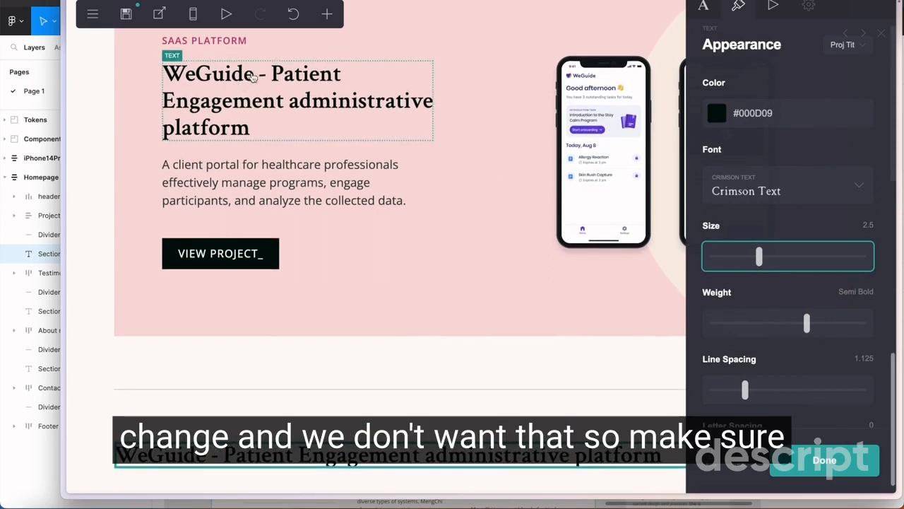
left_click(293, 14)
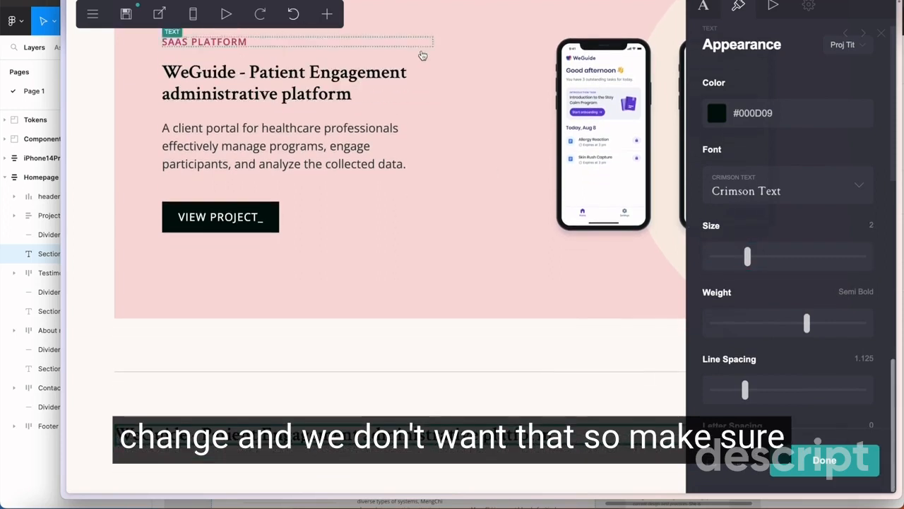
Set the copied title's style to (none) and open the section title's h1_Crimson text style in Figma for reference
left_click(846, 44)
left_click(762, 91)
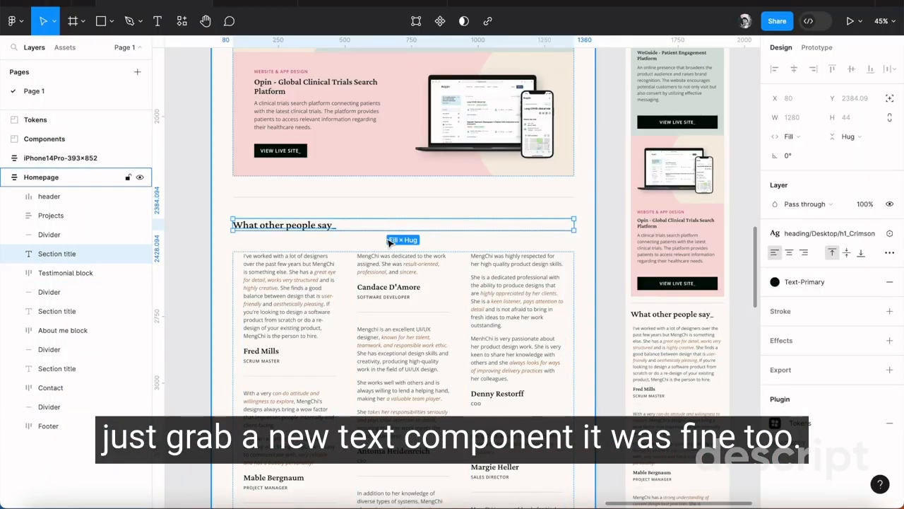
left_click(817, 233)
left_click(882, 363)
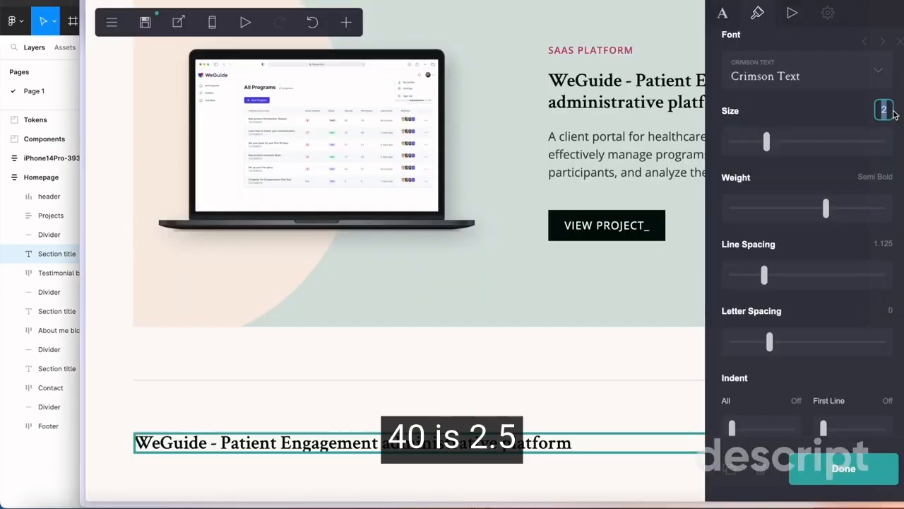
Calculate 40/16 in the launcher and set the copied title's size in Carrd to 2.5
key("alt+space")
type("40/16")
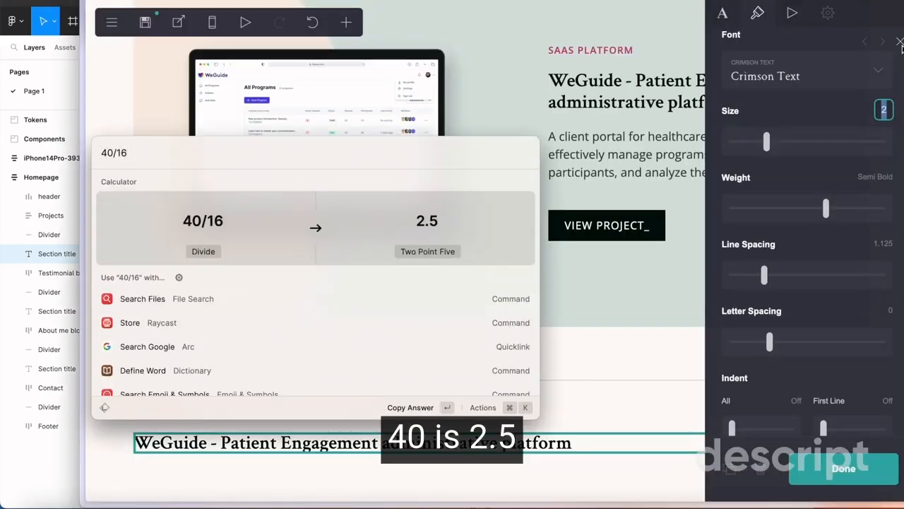
key("Return")
type("2.5")
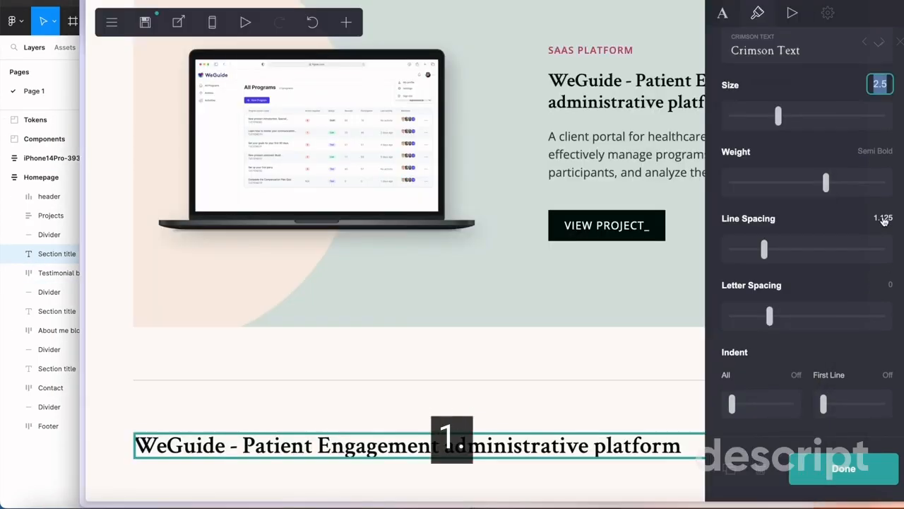
Set the title's line spacing to match the design's 110% line height, and its margins to Auto
left_click(883, 218)
type("1")
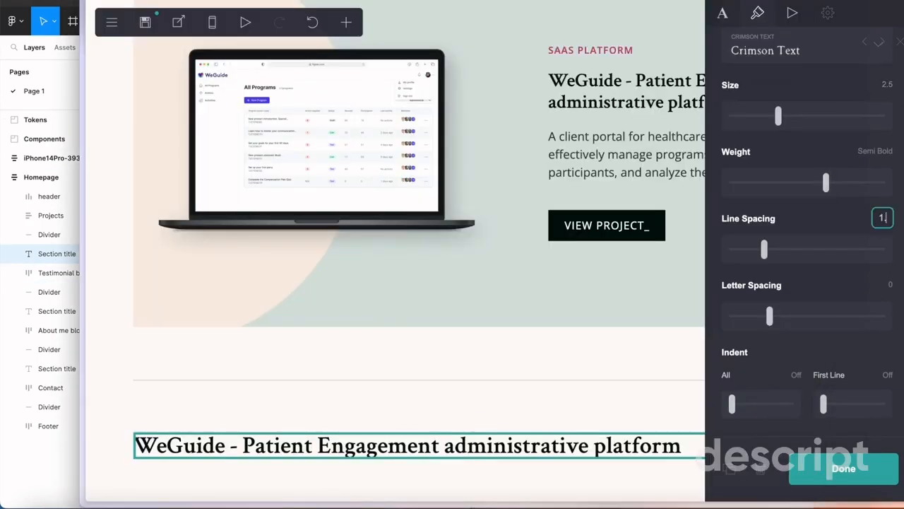
scroll(813, 323, "down", 5)
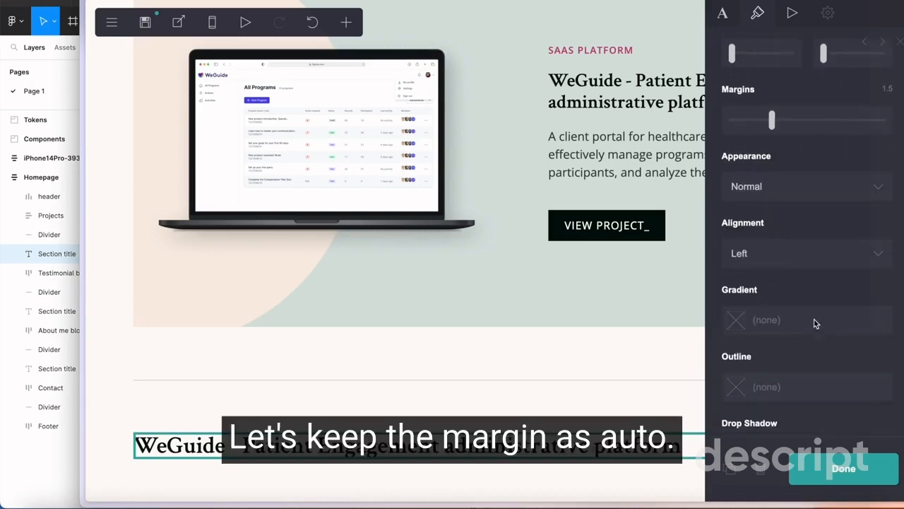
scroll(815, 323, "up", 1)
left_click_drag(774, 183, 739, 184)
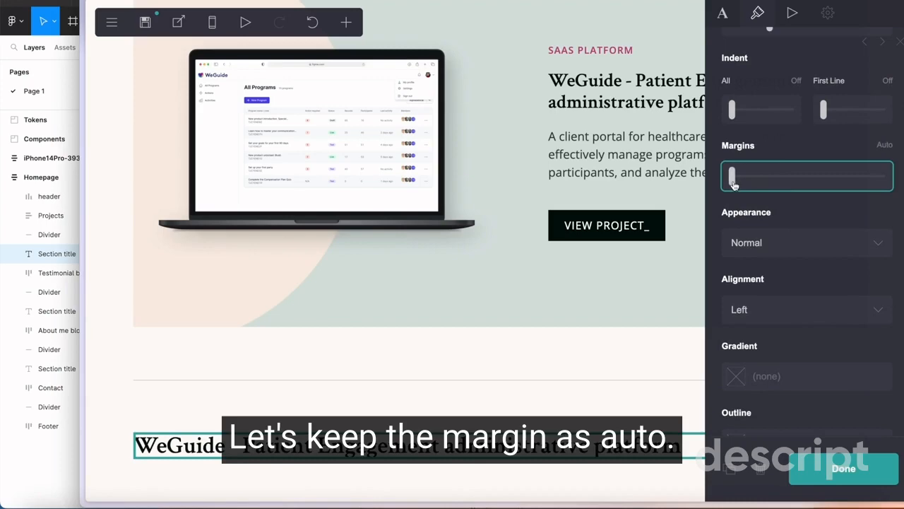
scroll(789, 298, "up", 10)
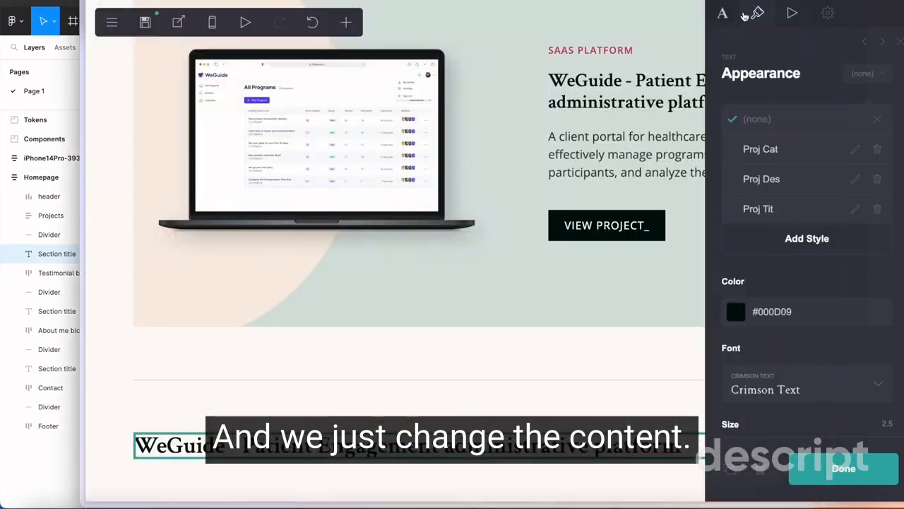
Replace the copied title's text with "What other people say_"
left_click(722, 13)
key("ctrl+a")
type("What other people say_")
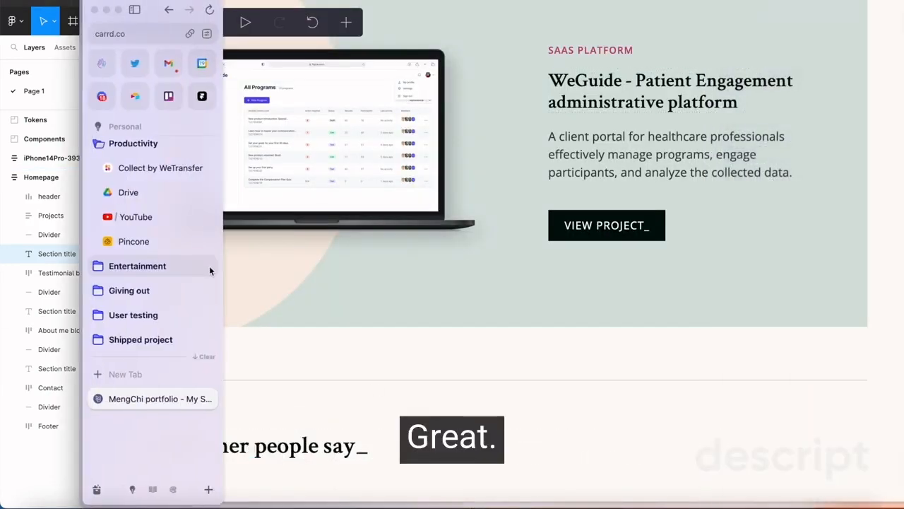
Check the testimonial block's layout in Figma and add a container below the "What other people say_" heading in Carrd
scroll(492, 367, "down", 1)
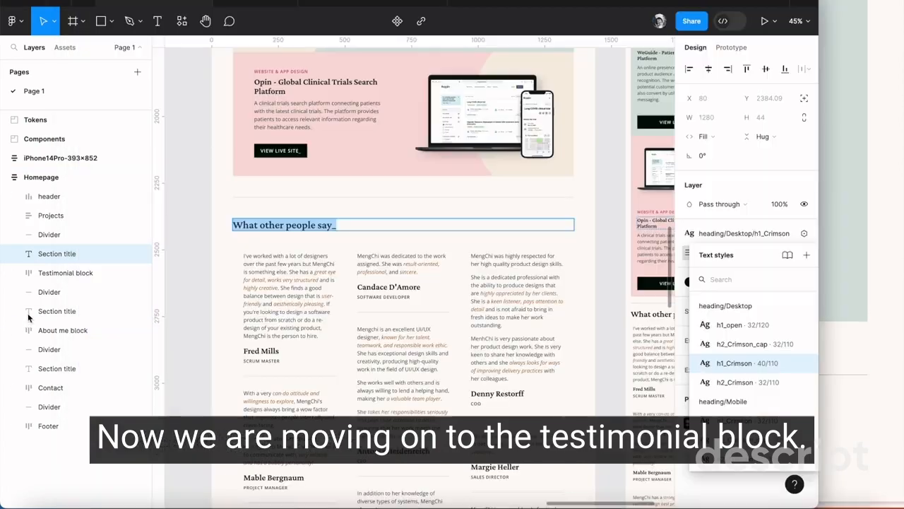
scroll(286, 310, "down", 5)
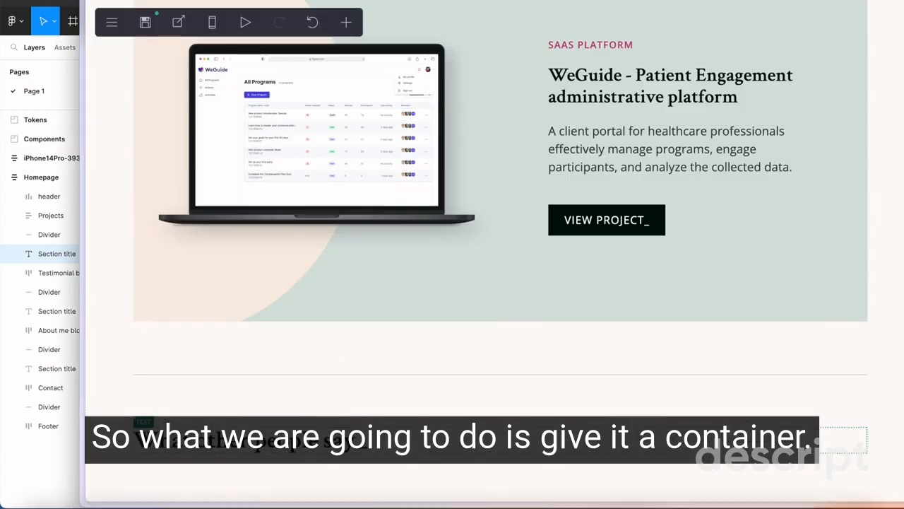
left_click(343, 21)
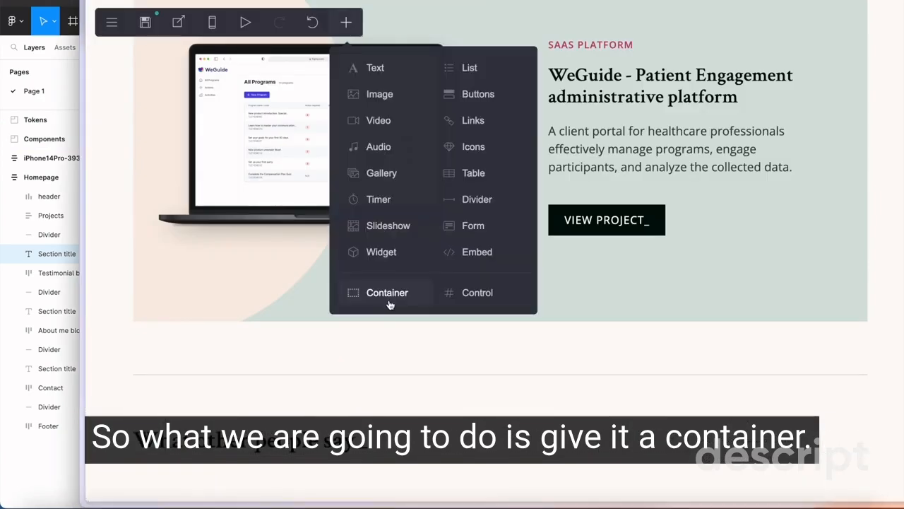
left_click(389, 303)
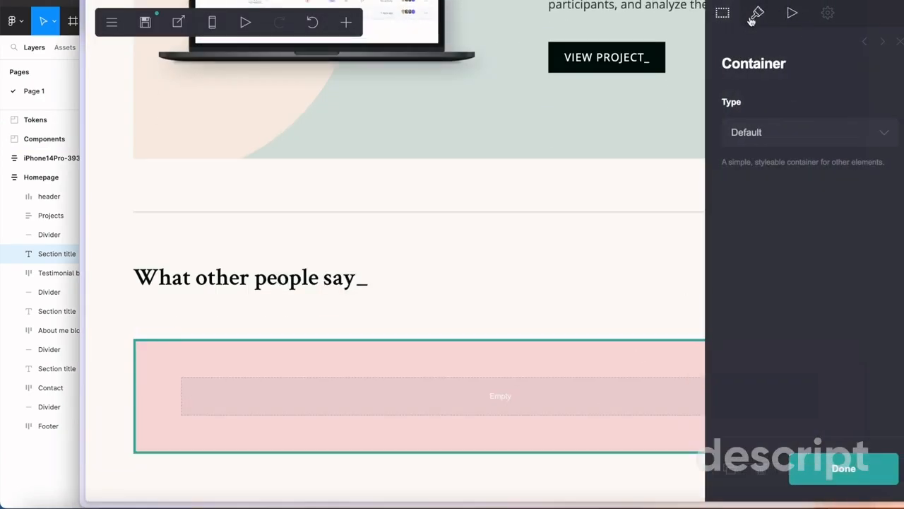
Set the new container's appearance style to (none)
left_click(791, 133)
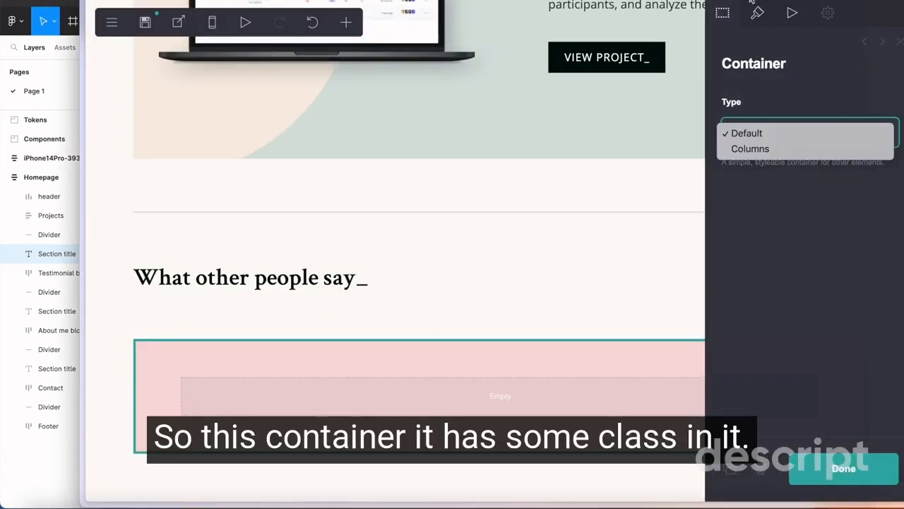
left_click(758, 13)
left_click(880, 75)
left_click(777, 118)
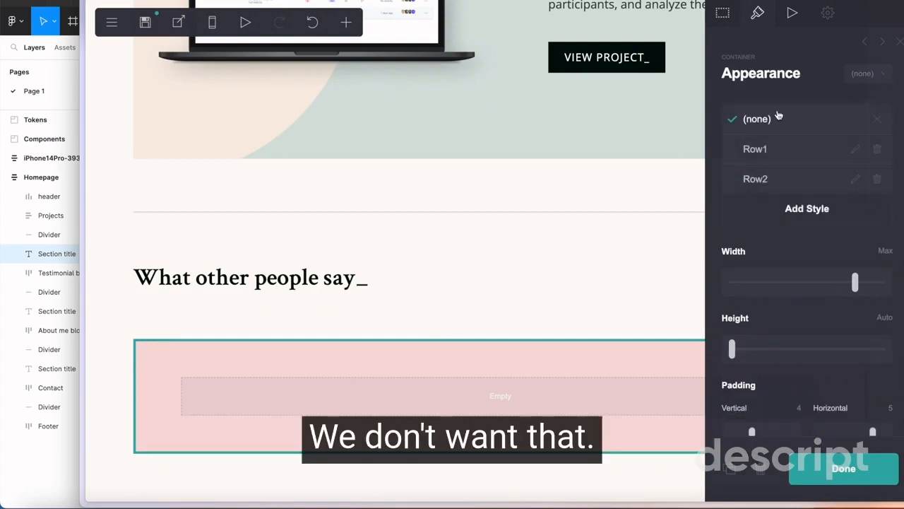
Change the container's type to Columns and add a third column, giving widths of 33%, 34% and 33%
left_click(722, 17)
left_click(772, 135)
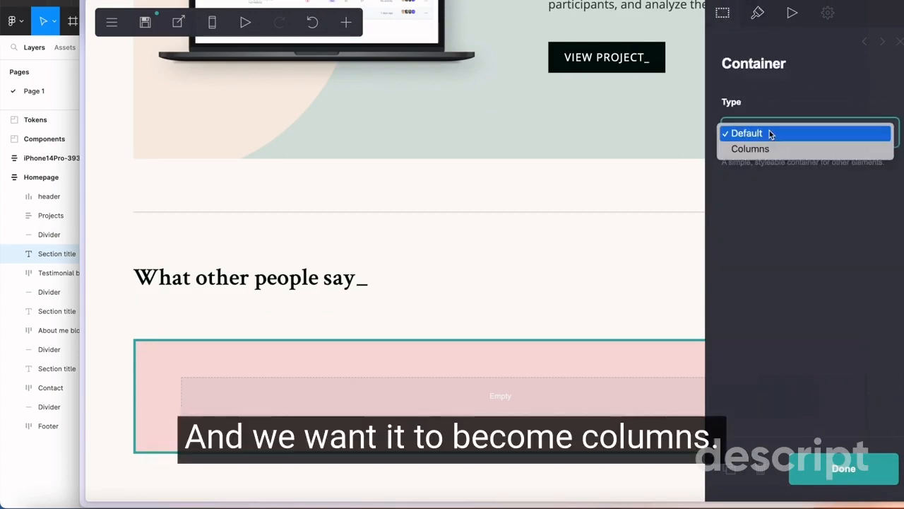
left_click(763, 149)
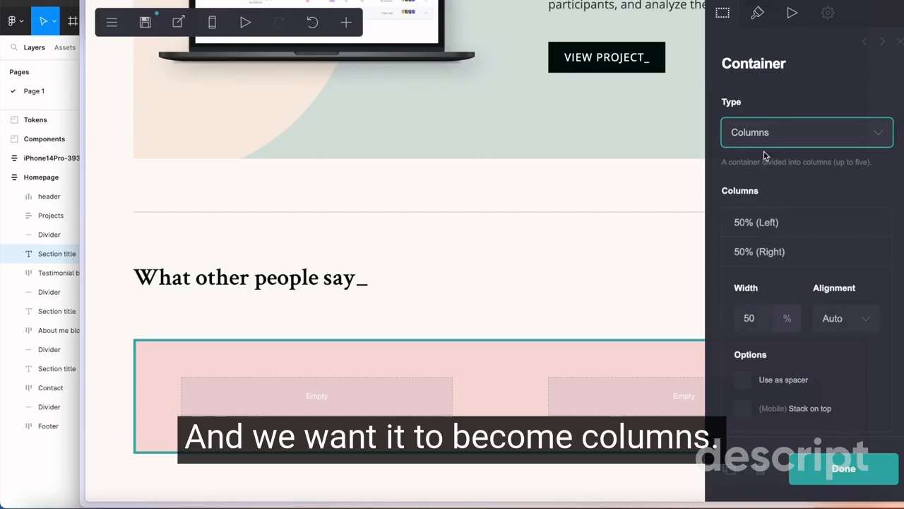
scroll(836, 344, "down", 2)
left_click(823, 387)
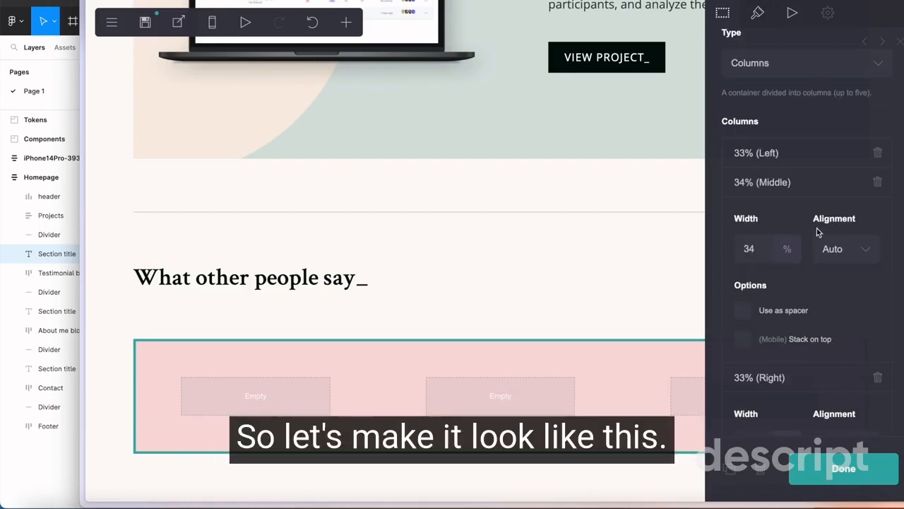
Check the testimonial block in Figma and add a text element to the first column of the testimonial container in Carrd
scroll(806, 313, "down", 3)
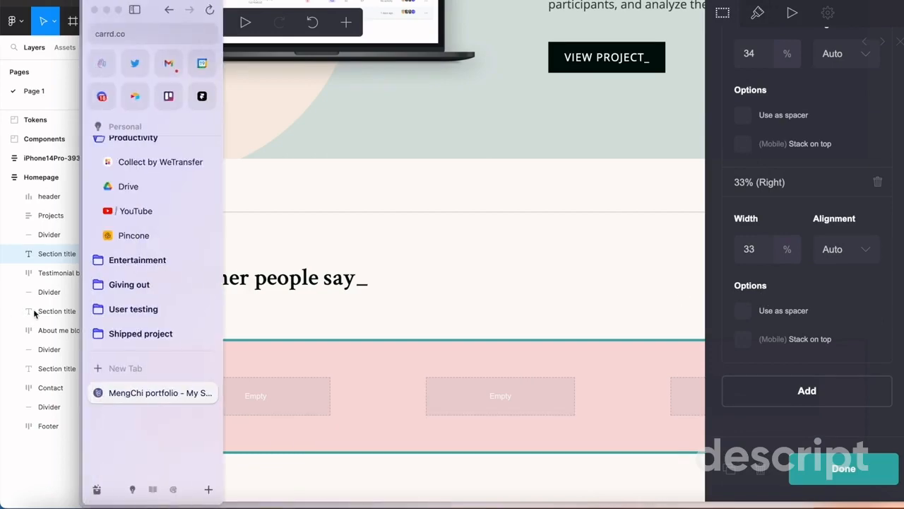
left_click(34, 311)
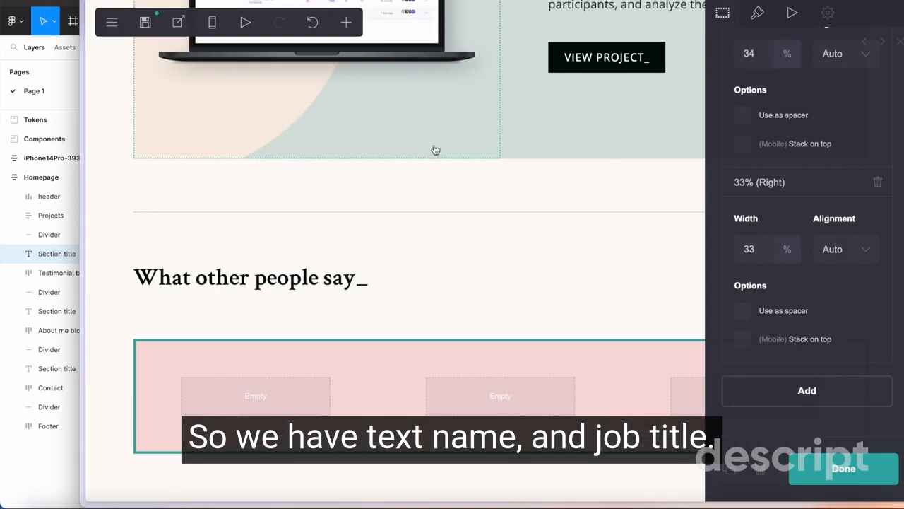
left_click(346, 23)
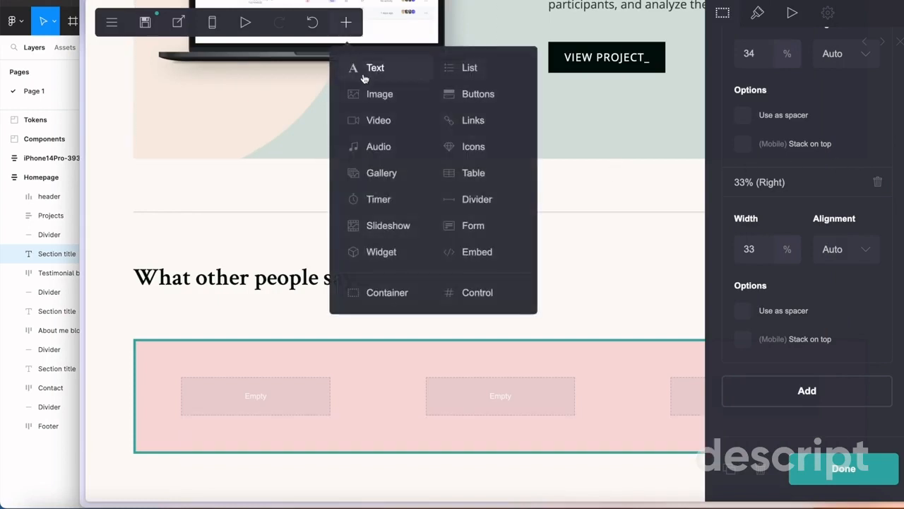
left_click(363, 73)
left_click(224, 401)
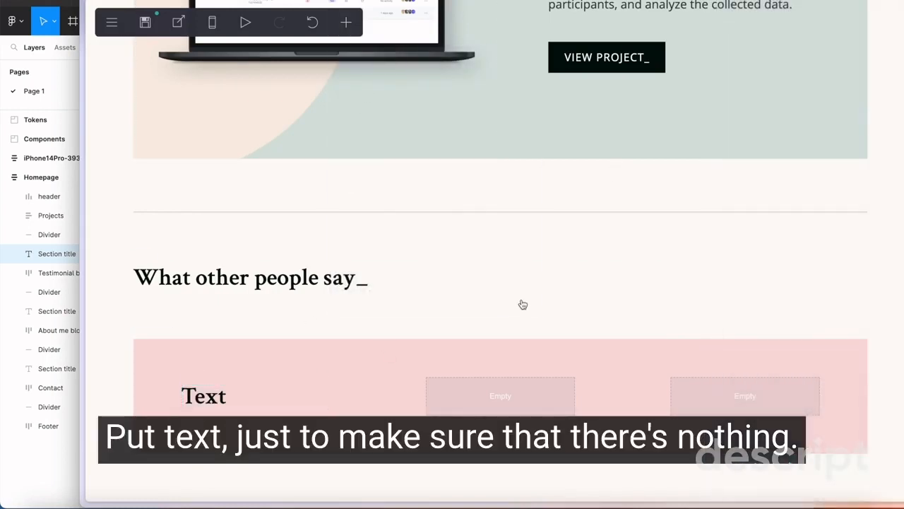
Duplicate the new text element twice so the first column holds three text elements
left_click(238, 401)
left_click(757, 13)
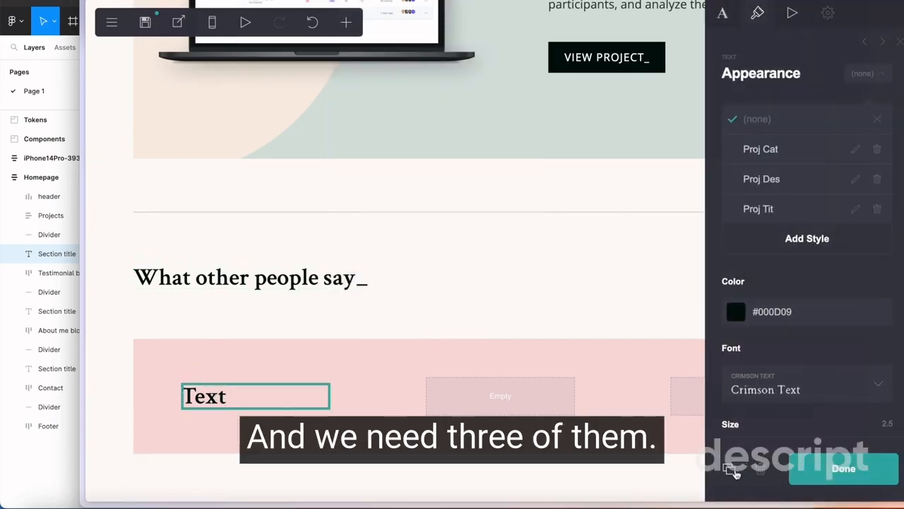
left_click(731, 470)
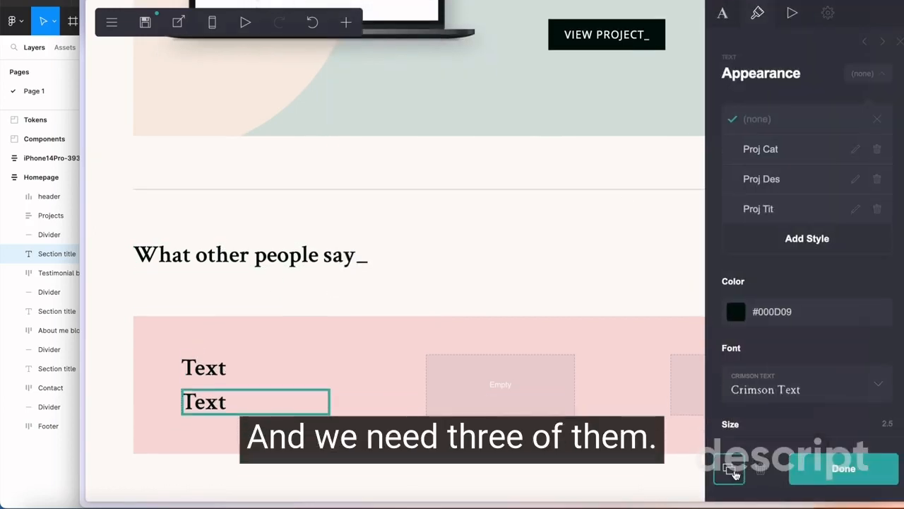
left_click(731, 469)
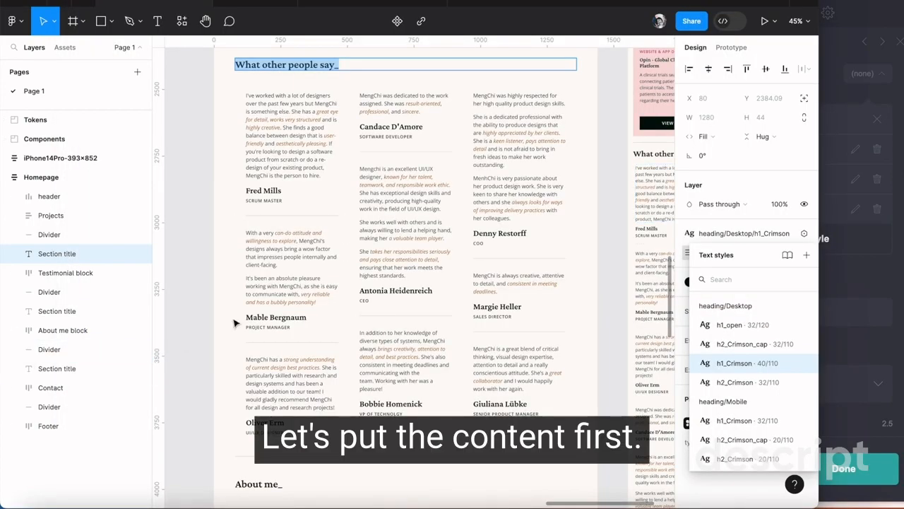
Replace the first text element's content with the first testimonial copied from Figma and set its size to 1.125
left_click_drag(282, 152, 322, 175)
left_click_drag(247, 122, 221, 91)
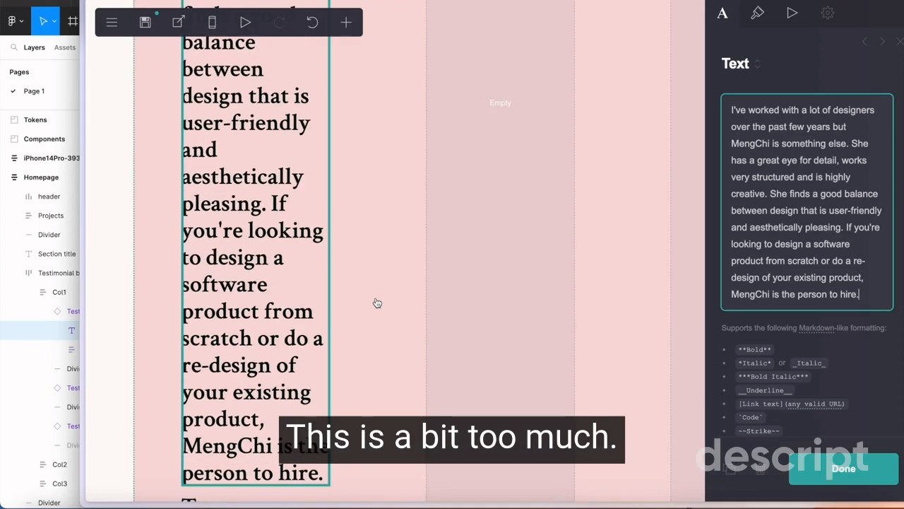
left_click(757, 13)
scroll(812, 281, "down", 5)
scroll(820, 272, "up", 3)
left_click_drag(783, 141, 747, 141)
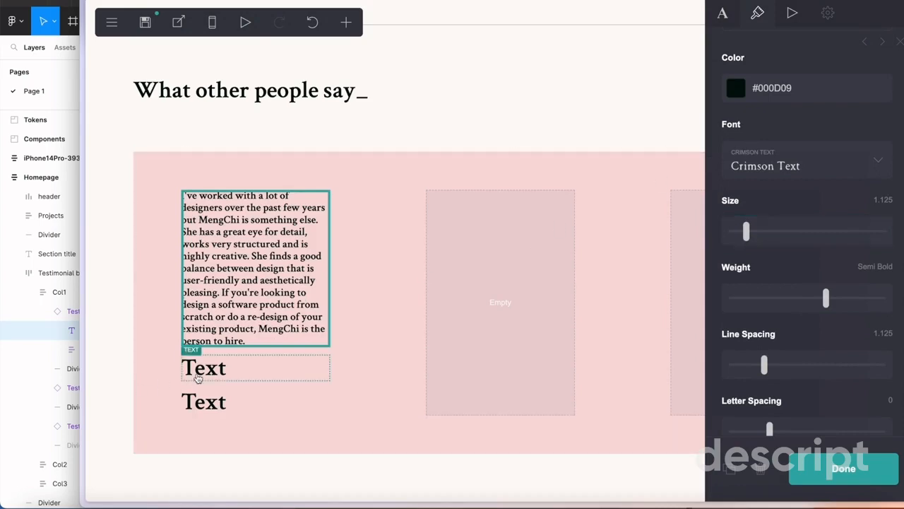
Fill the second and third text elements with the reviewer's name from Figma and the job title "Scrum Master"
left_click(198, 379)
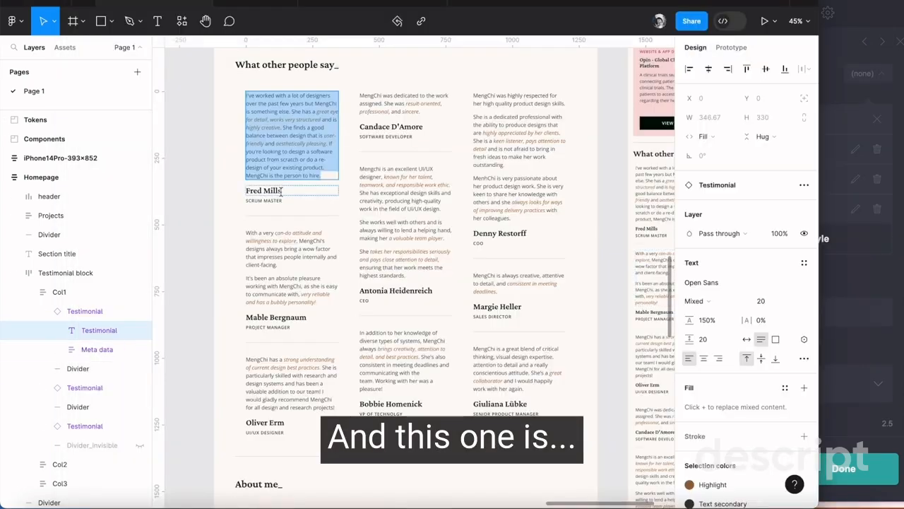
double_click(245, 192)
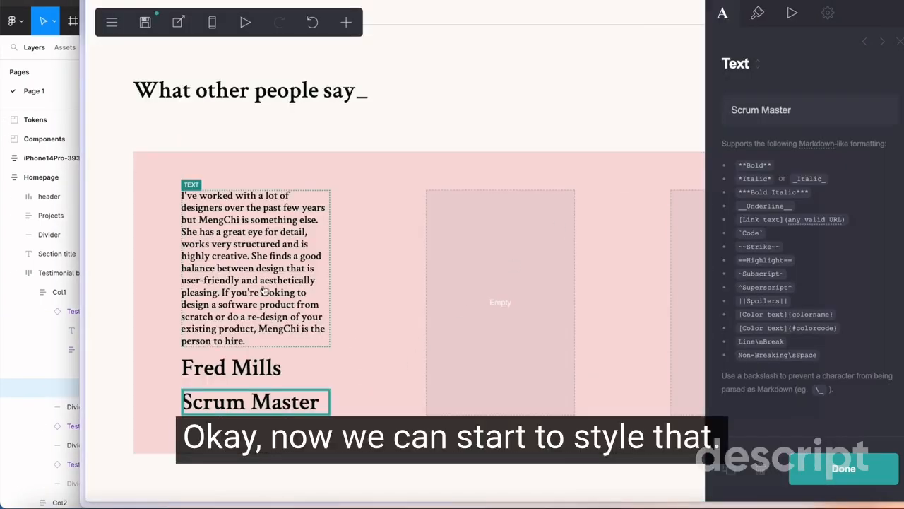
Check the testimonial paragraph's text style in Figma and set the matching text's size to 1.5 in Carrd
left_click(269, 284)
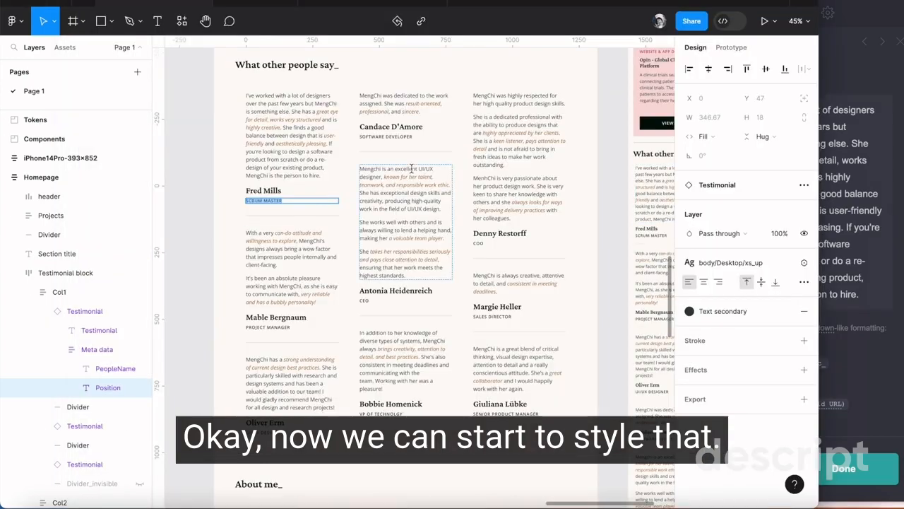
scroll(411, 168, "up", 3)
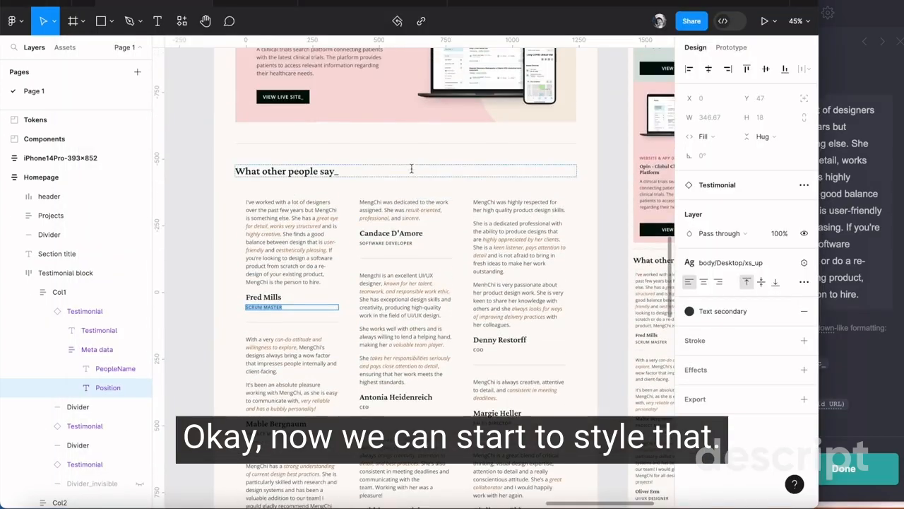
left_click(333, 203)
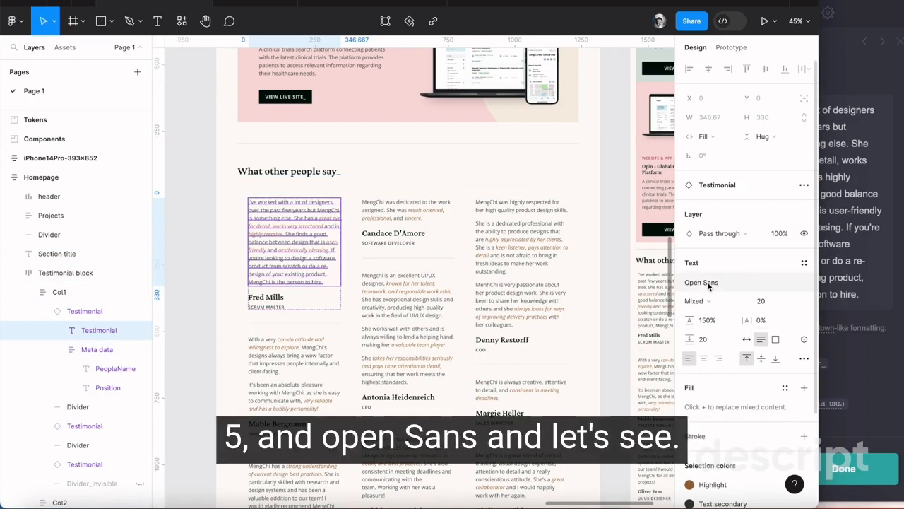
double_click(299, 275)
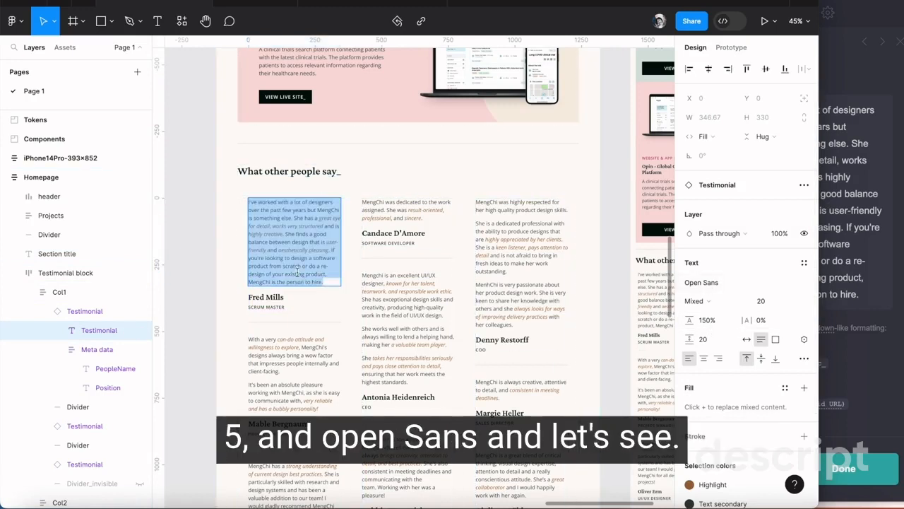
left_click_drag(329, 274, 286, 274)
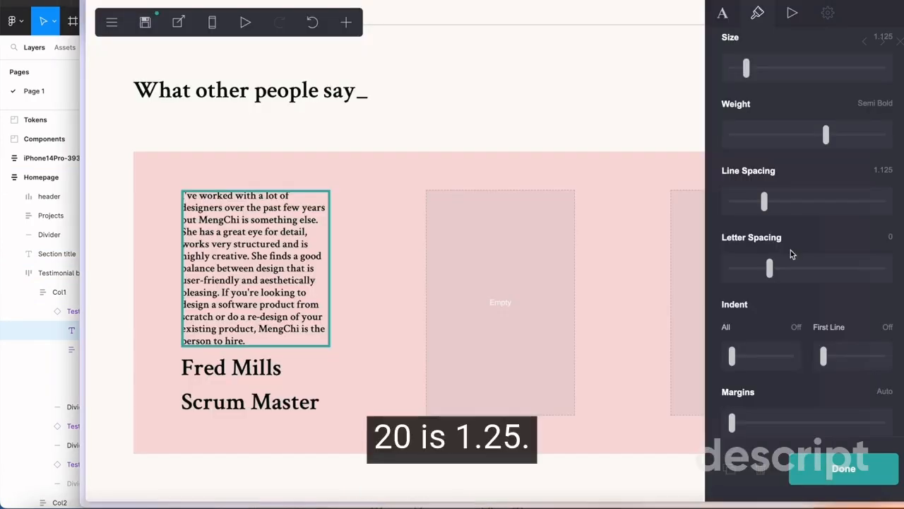
scroll(883, 135, "up", 3)
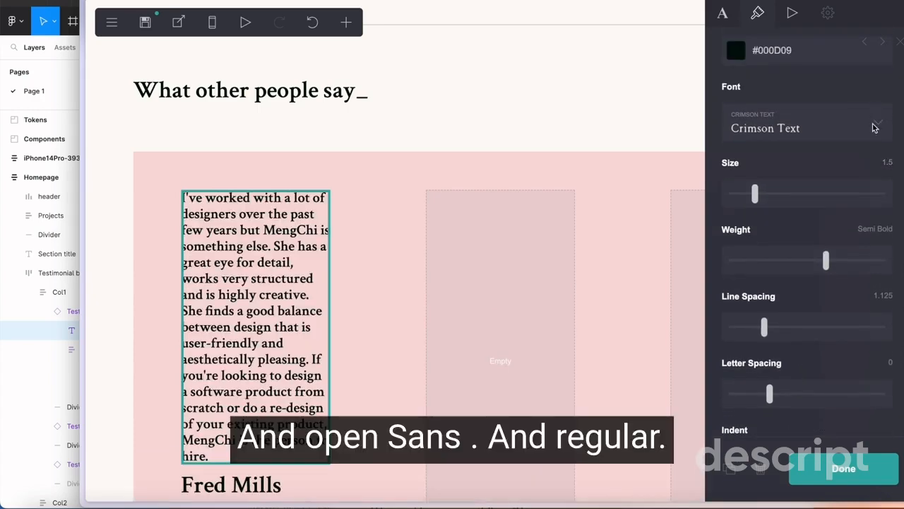
Set the testimonial text's font to Open Sans, its weight to Regular and its line spacing to 1.5
left_click(863, 129)
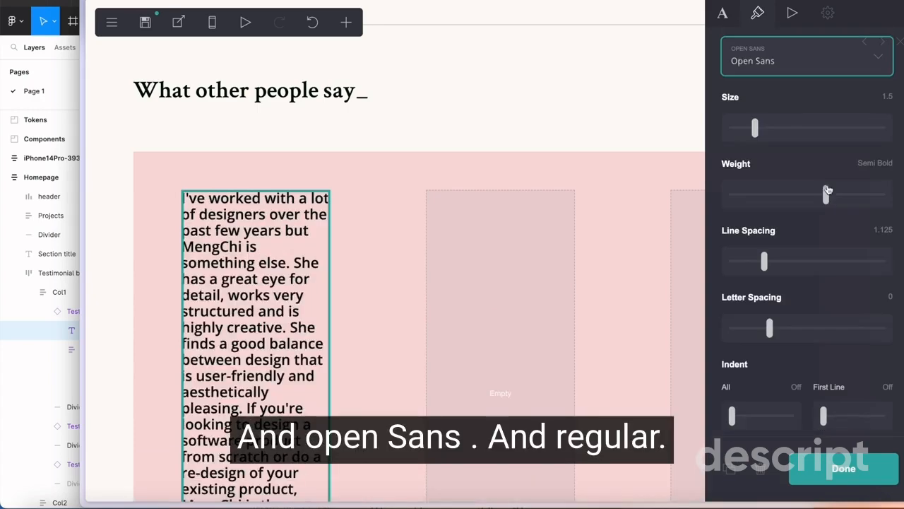
left_click_drag(827, 196, 787, 196)
scroll(788, 205, "down", 3)
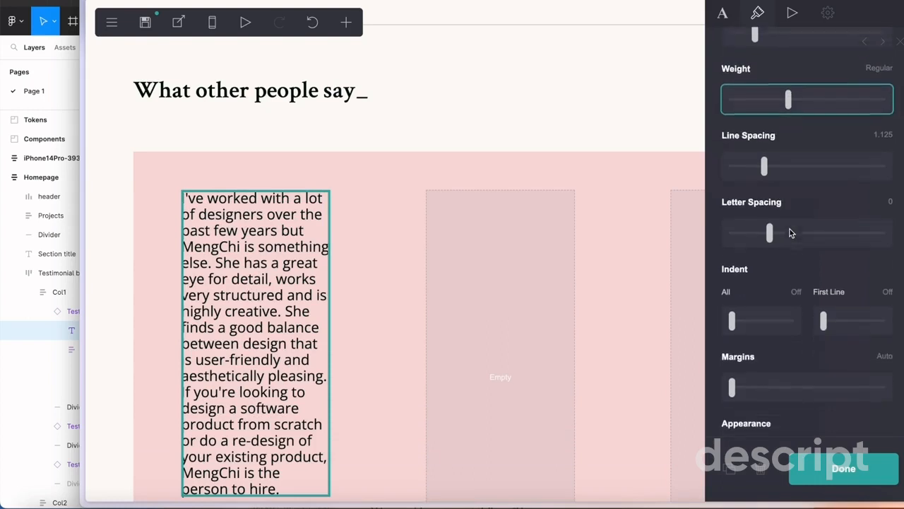
left_click(880, 130)
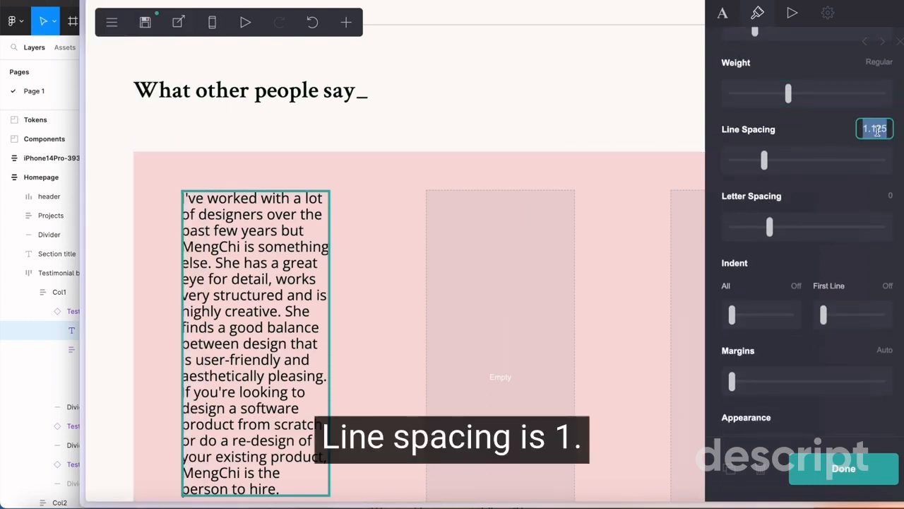
type("1.5")
key("Return")
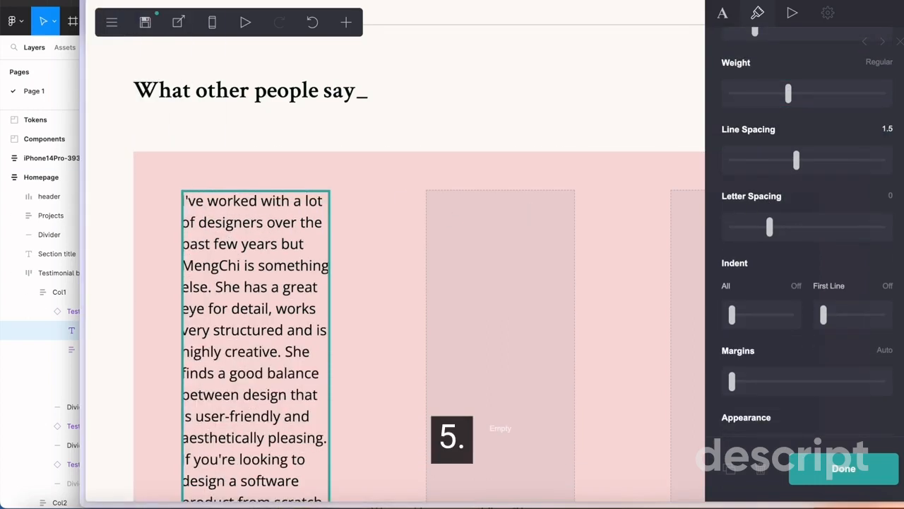
Check the reviewer name's text style in Figma and set the name's size to 2 in Carrd
scroll(805, 184, "down", 2)
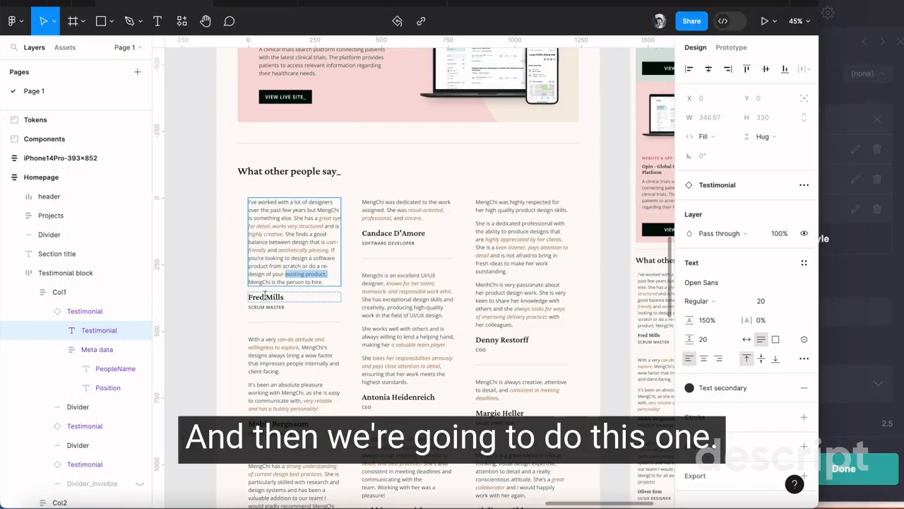
left_click_drag(291, 297, 248, 296)
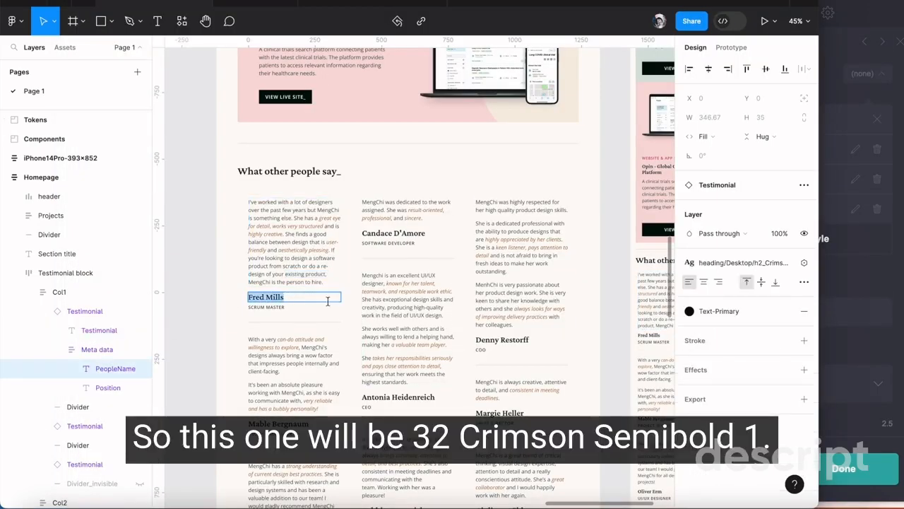
left_click(726, 263)
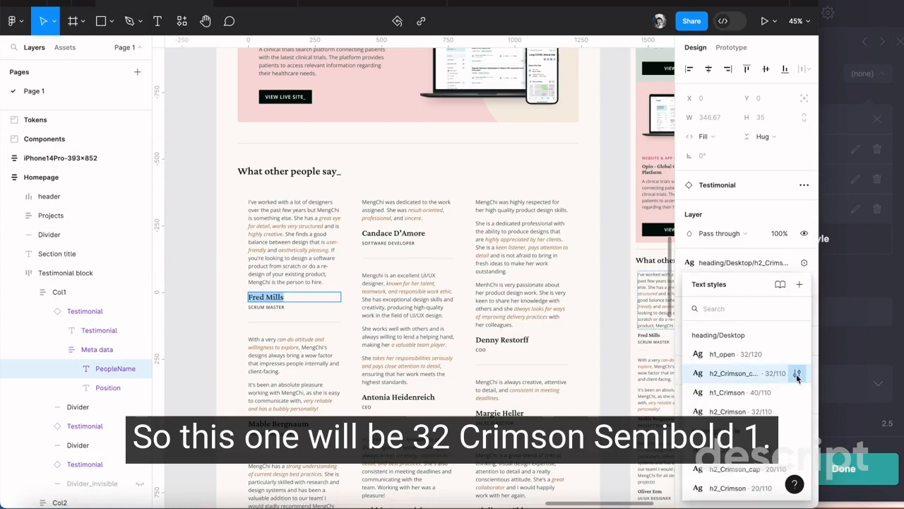
left_click(798, 373)
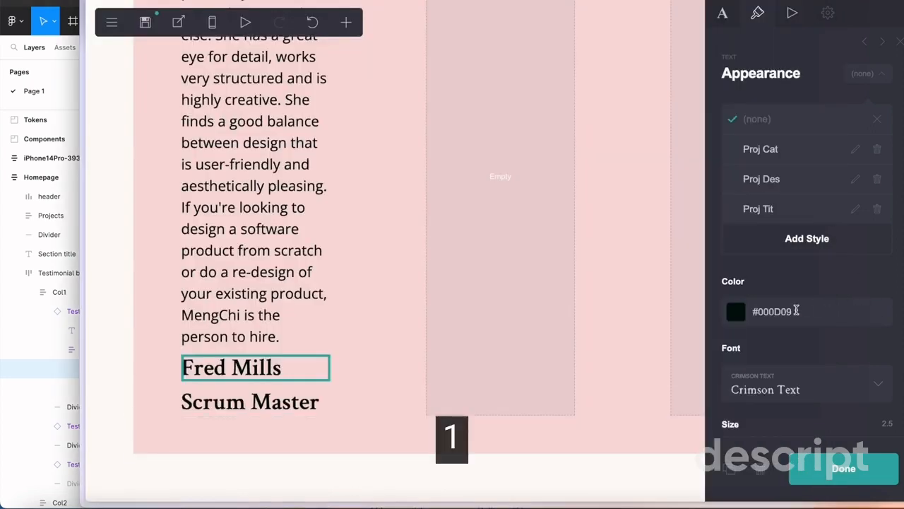
scroll(798, 309, "down", 5)
left_click(883, 92)
type("2")
left_click(882, 226)
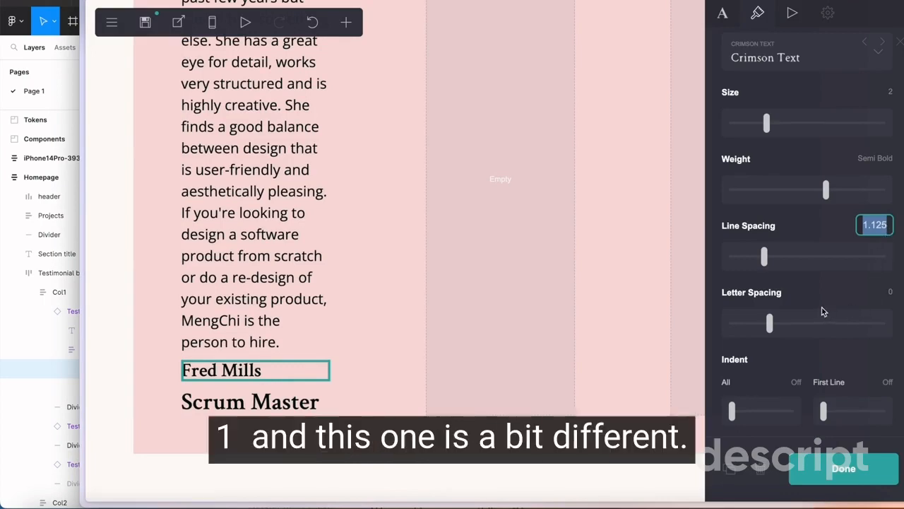
Check the job title's xs_up text style in Figma and give the Carrd job title size 1 and letter spacing 0.075
scroll(821, 309, "down", 3)
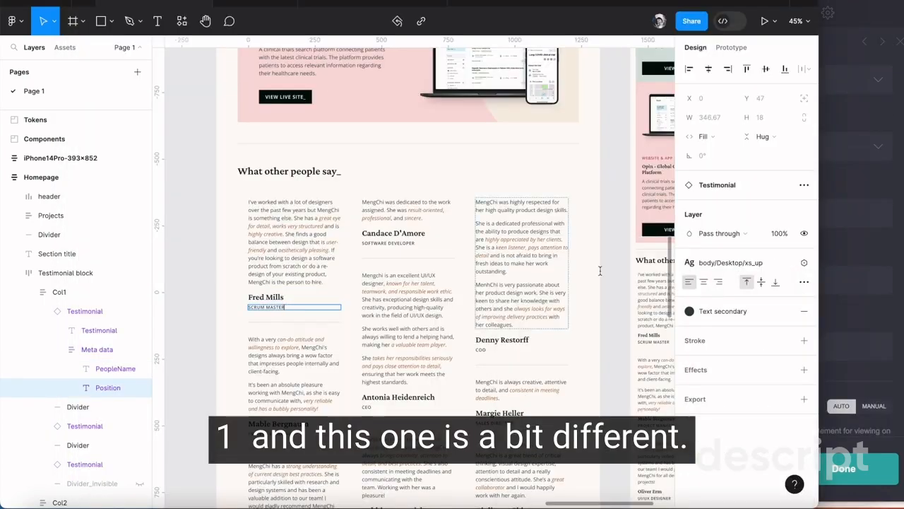
left_click(704, 263)
left_click(798, 401)
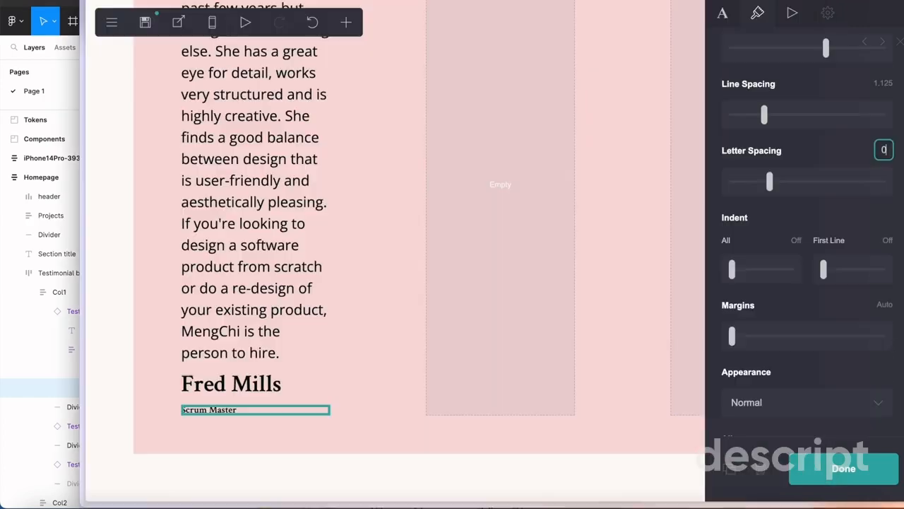
scroll(814, 181, "down", 5)
Set the job title's appearance to Uppercase and its font to Open Sans, matching the Figma style
left_click(811, 214)
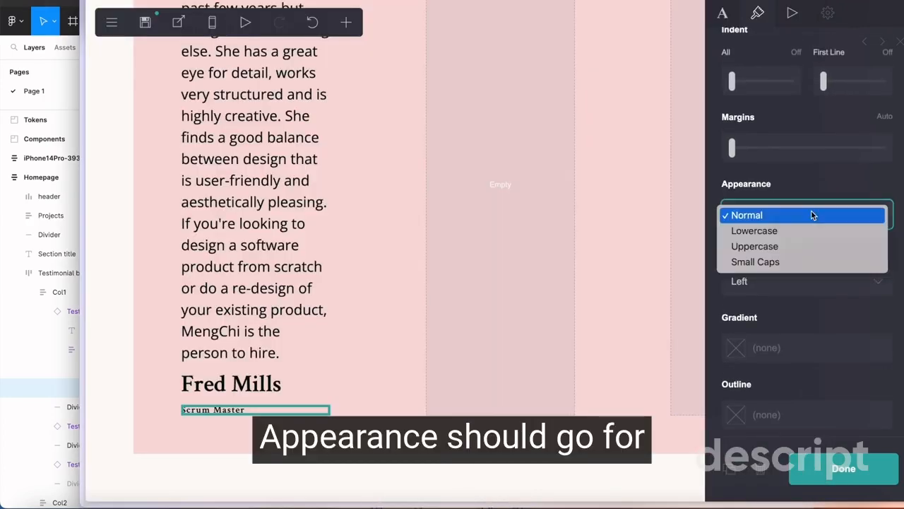
left_click(790, 251)
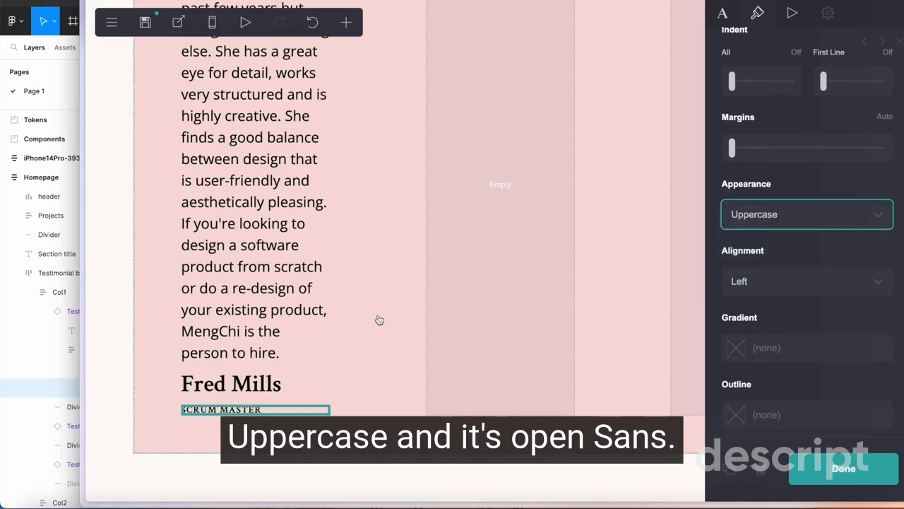
left_click(37, 340)
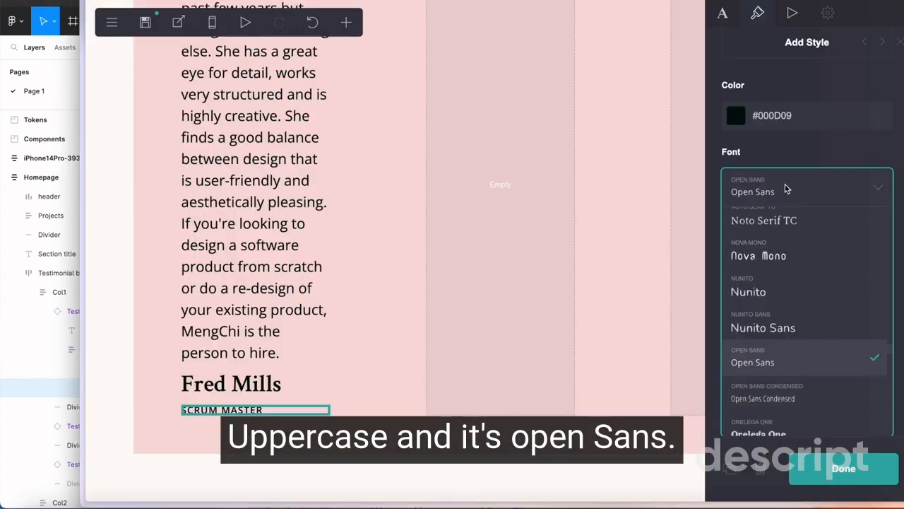
left_click(787, 189)
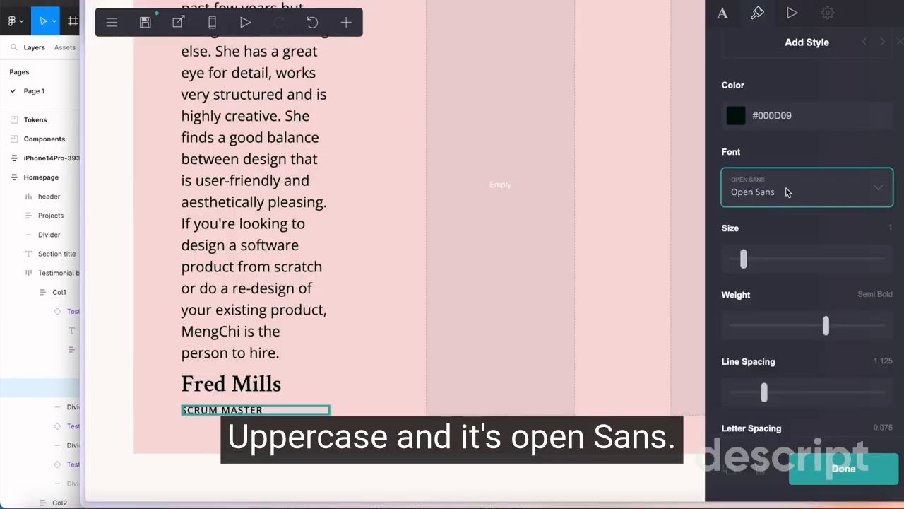
left_click(516, 394)
Duplicate the testimonial paragraph and move the copy into the middle column
left_click(234, 218)
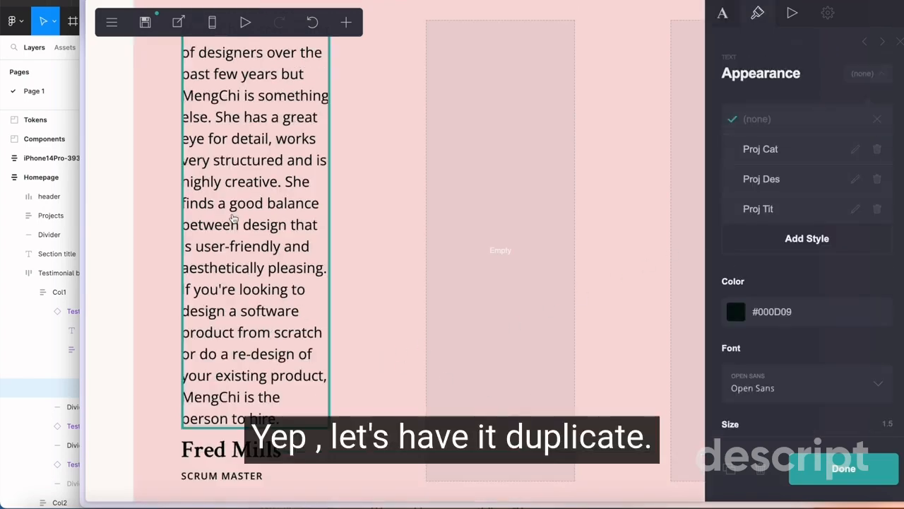
left_click(729, 470)
scroll(353, 297, "down", 5)
left_click_drag(280, 282, 459, 267)
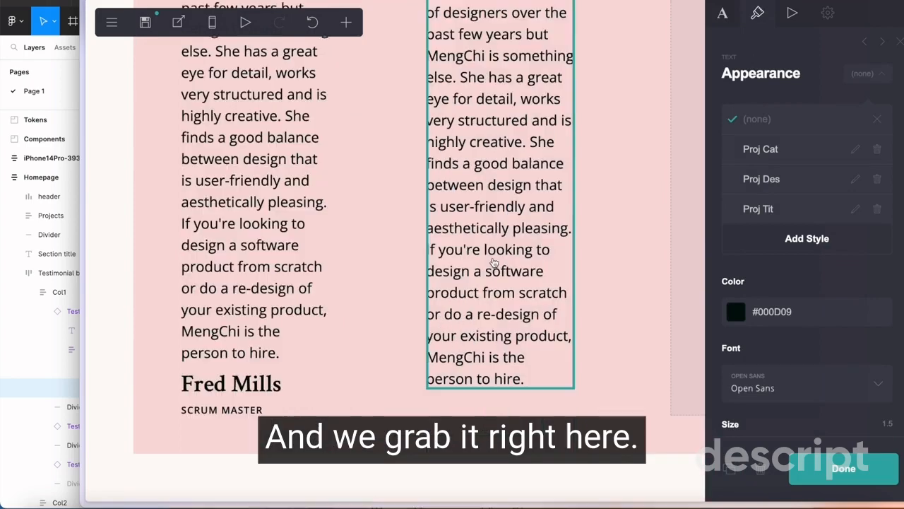
Duplicate the reviewer's name and move the copy below the testimonial paragraph in the middle column
left_click(289, 381)
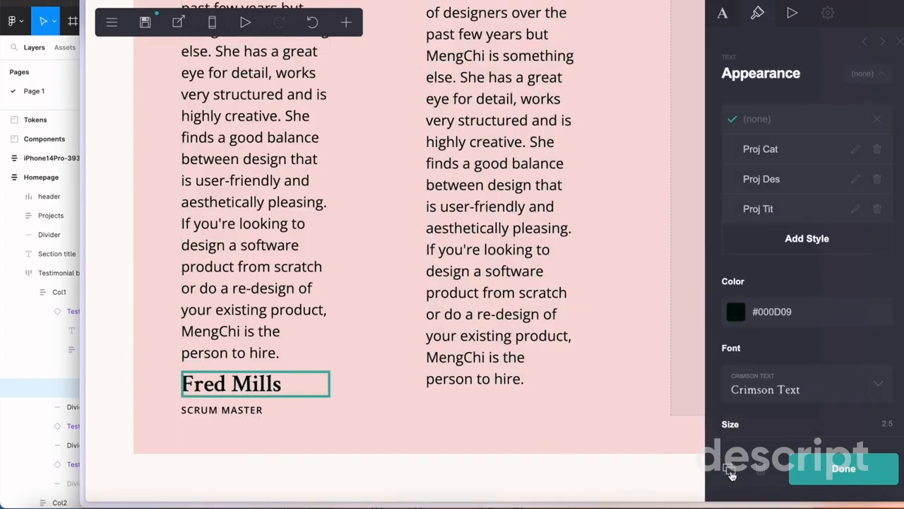
left_click(731, 471)
left_click_drag(234, 383, 466, 387)
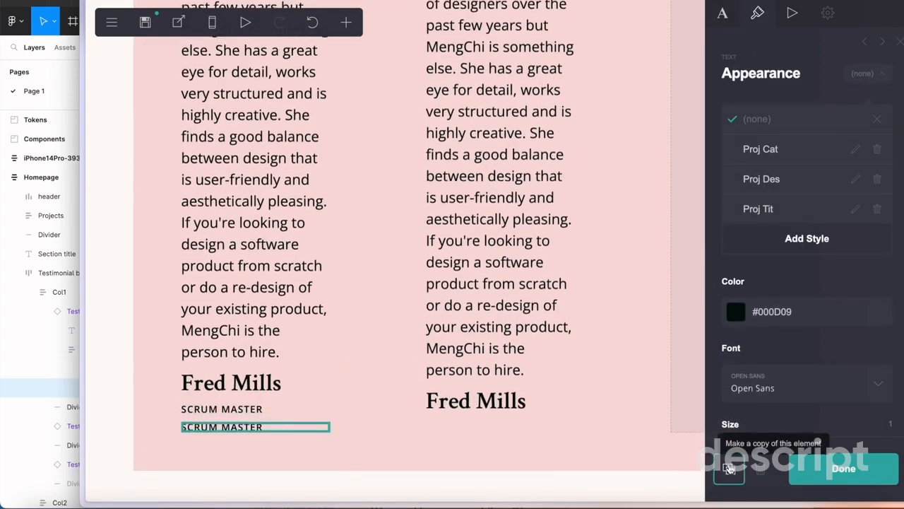
Move the copied job title below the reviewer's name in the middle column
left_click_drag(233, 409, 495, 410)
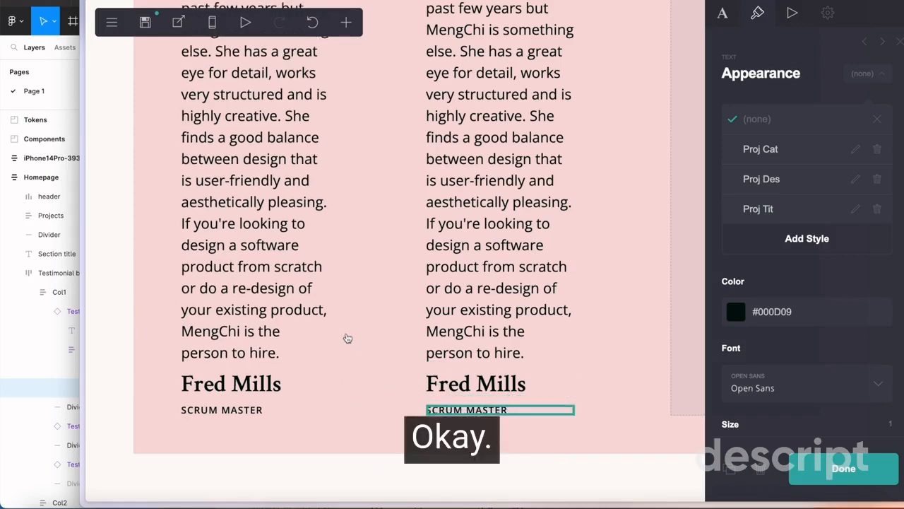
scroll(344, 332, "up", 5)
scroll(347, 289, "down", 2)
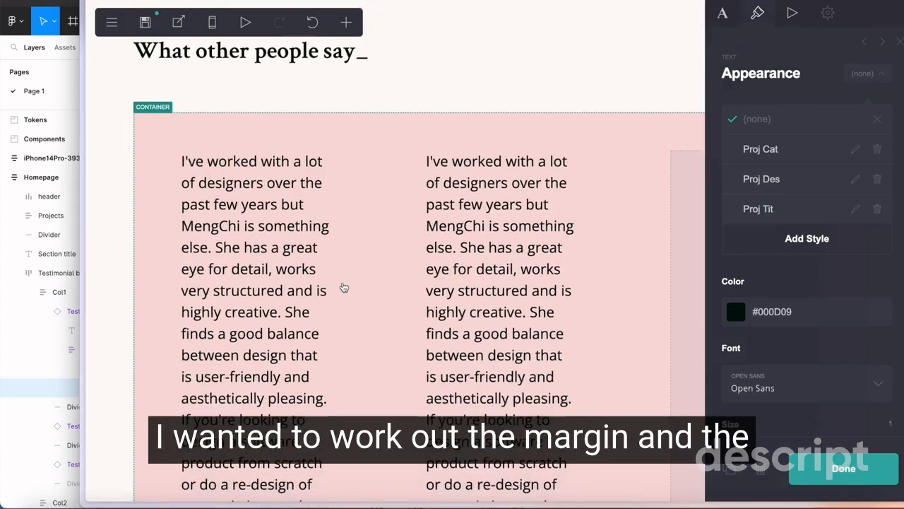
scroll(346, 286, "down", 1)
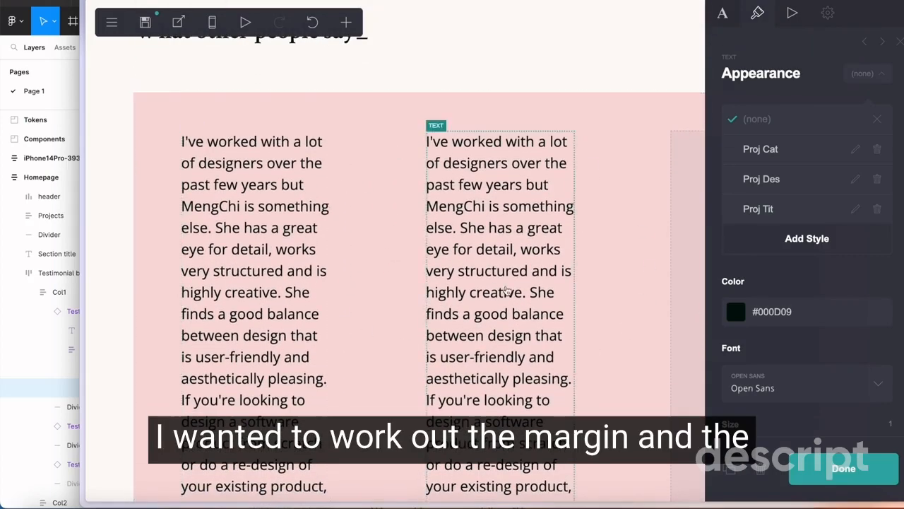
Select the testimonial container in Carrd and check the Testimonial block's padding and column spacing in Figma
left_click(408, 248)
scroll(408, 248, "down", 10)
scroll(403, 275, "up", 7)
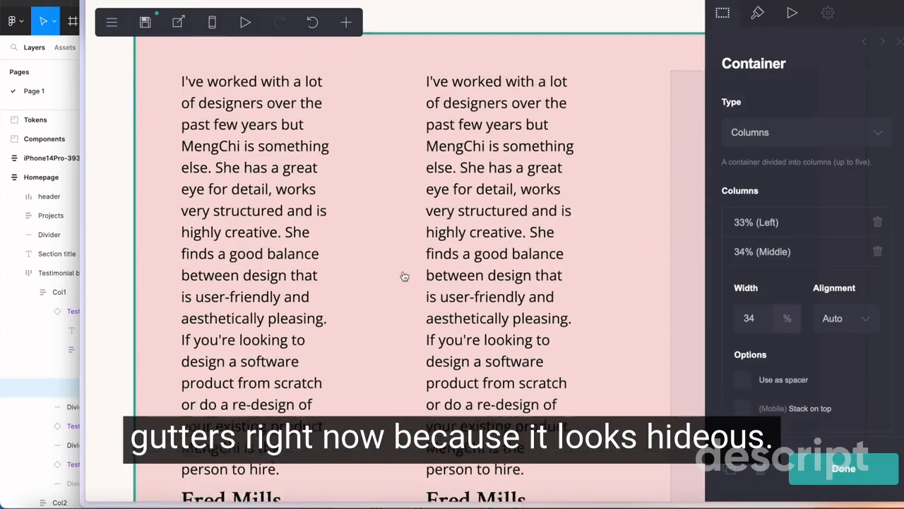
mouse_move(21, 285)
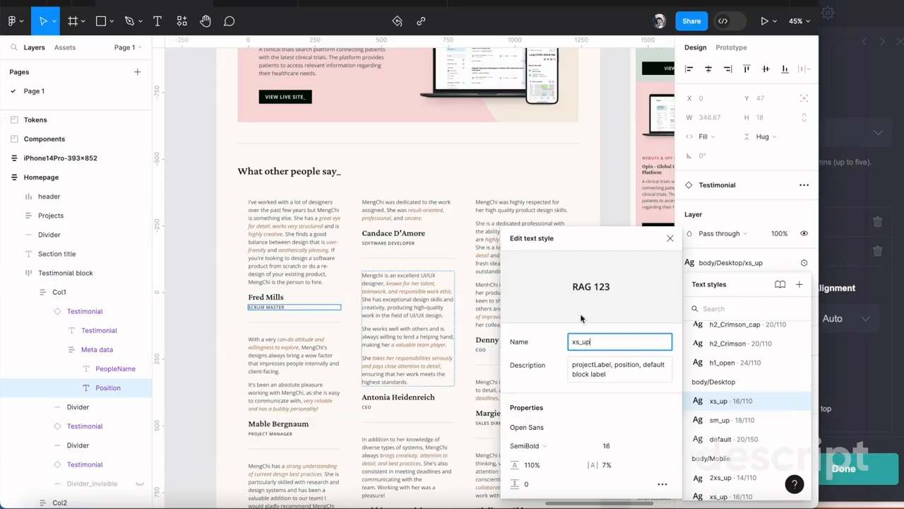
left_click(670, 238)
left_click(583, 219)
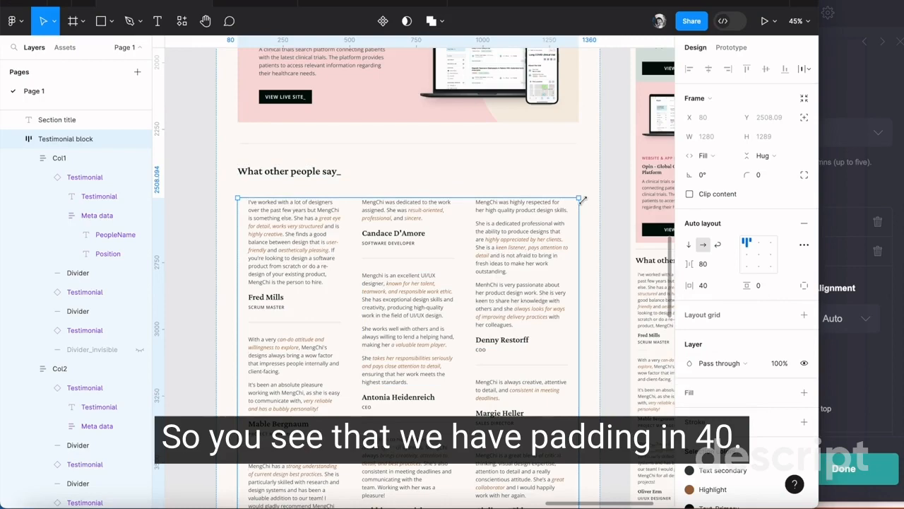
scroll(583, 201, "down", 3)
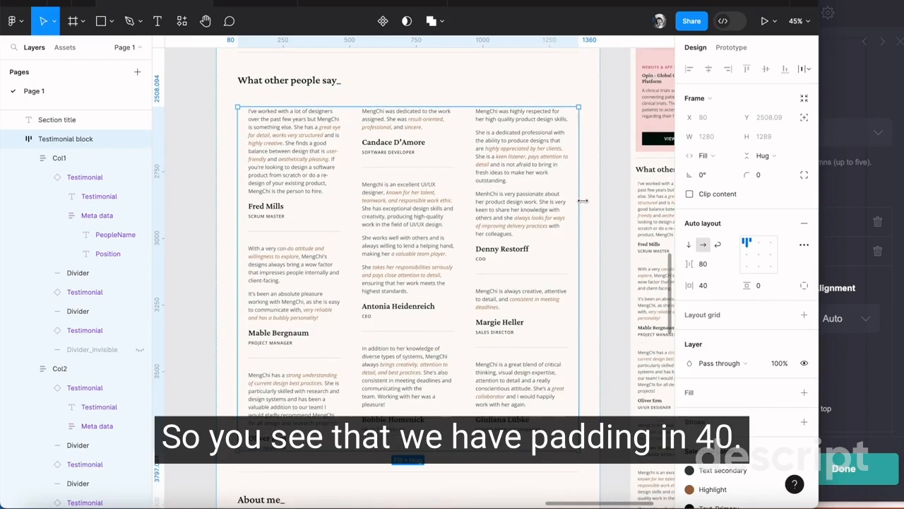
Back in Carrd, set the testimonial container's vertical padding to 0 and horizontal padding to 2.5
left_click(858, 361)
scroll(564, 195, "up", 1)
scroll(564, 196, "down", 1)
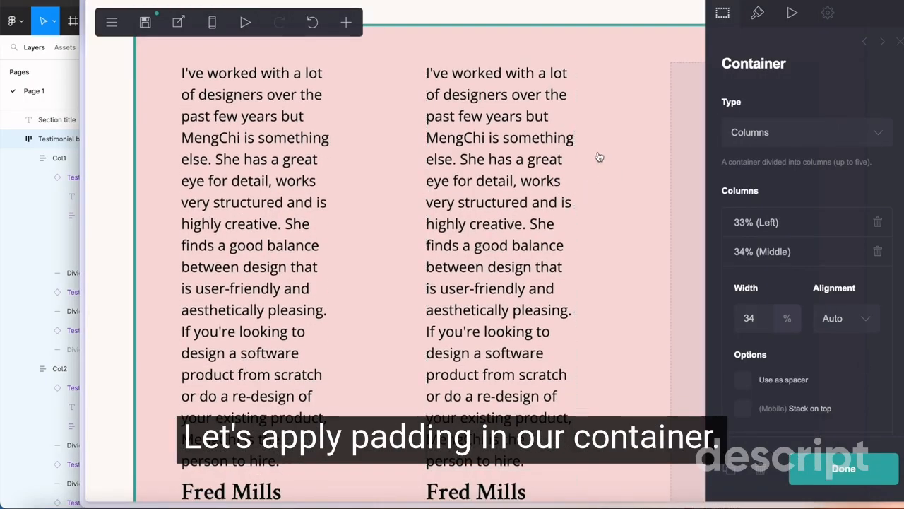
left_click(758, 13)
scroll(798, 212, "down", 5)
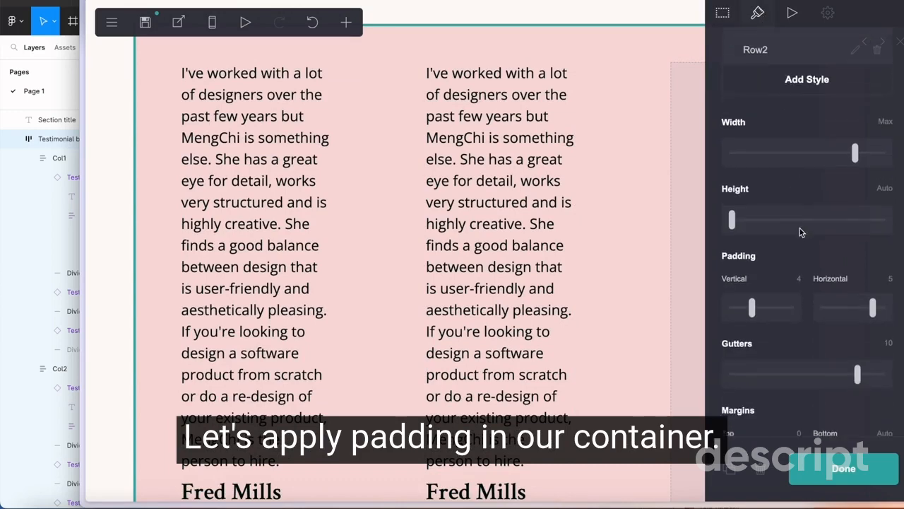
type("0")
key("Tab")
type("0")
left_click(791, 224)
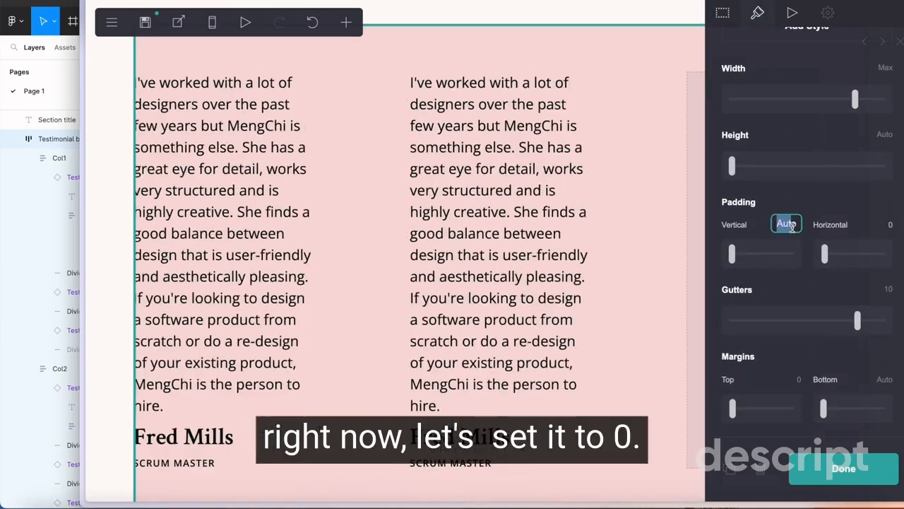
key("Return")
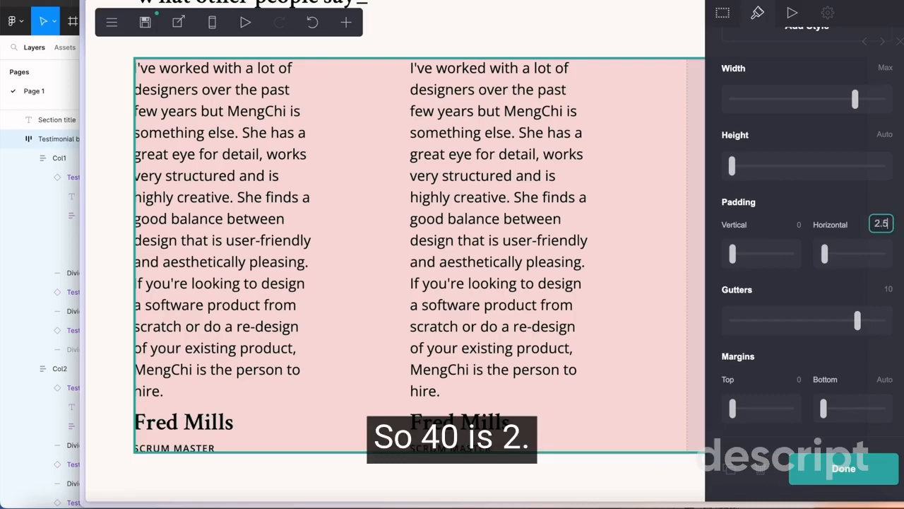
key("Return")
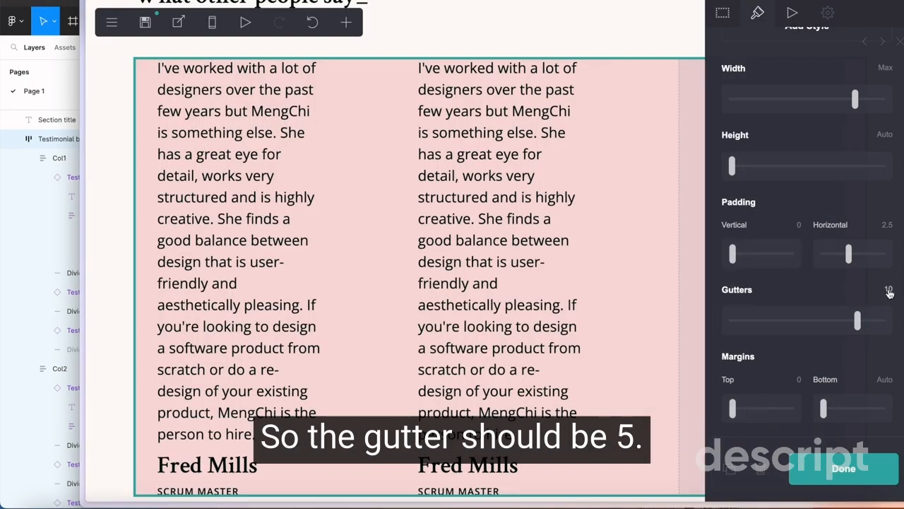
Set the testimonial container's gutters to 5 and its top margin to Auto
key("Return")
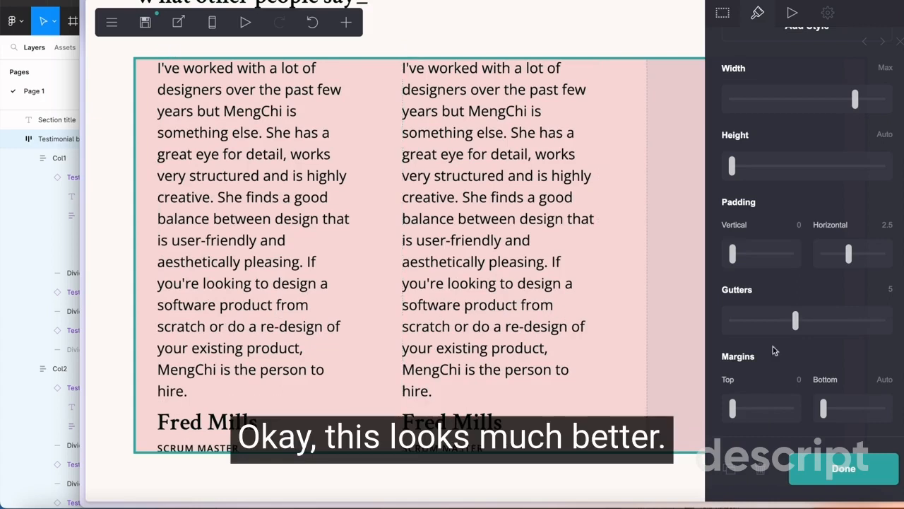
scroll(850, 351, "down", 3)
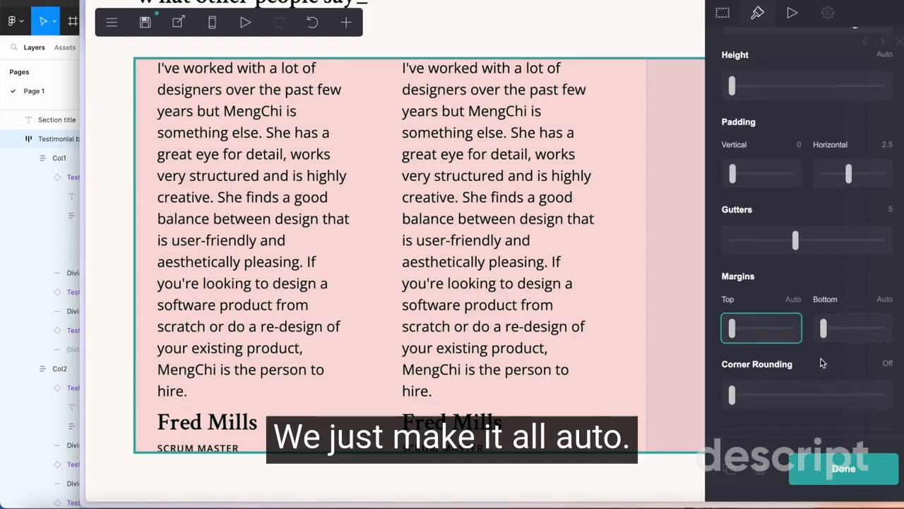
scroll(821, 362, "up", 10)
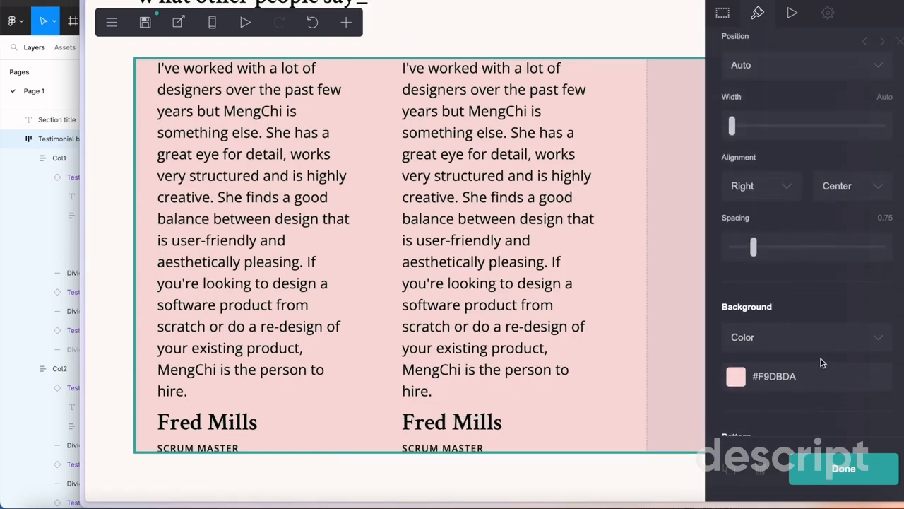
scroll(820, 362, "up", 3)
Check the Col1 layout in Figma and add a single horizontal divider below the job title in the first Carrd column
left_click(36, 222)
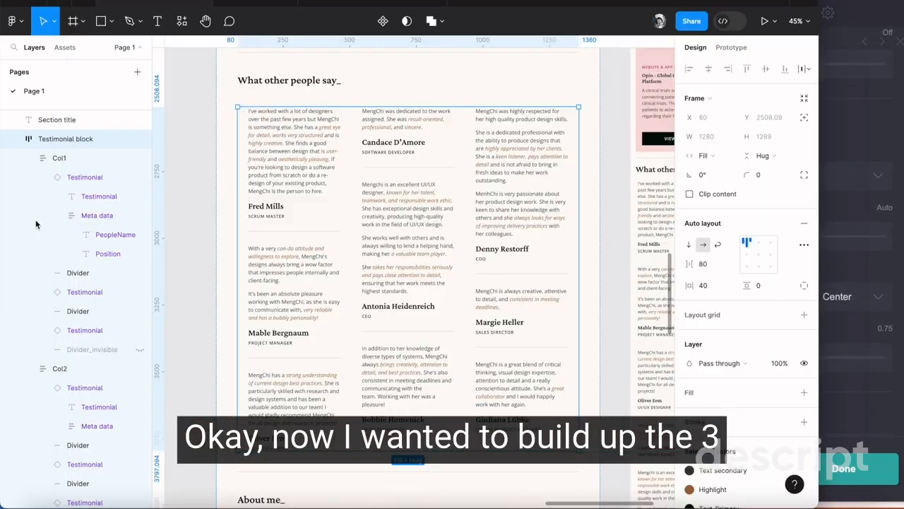
scroll(297, 204, "up", 3)
scroll(311, 212, "down", 3)
left_click(294, 152)
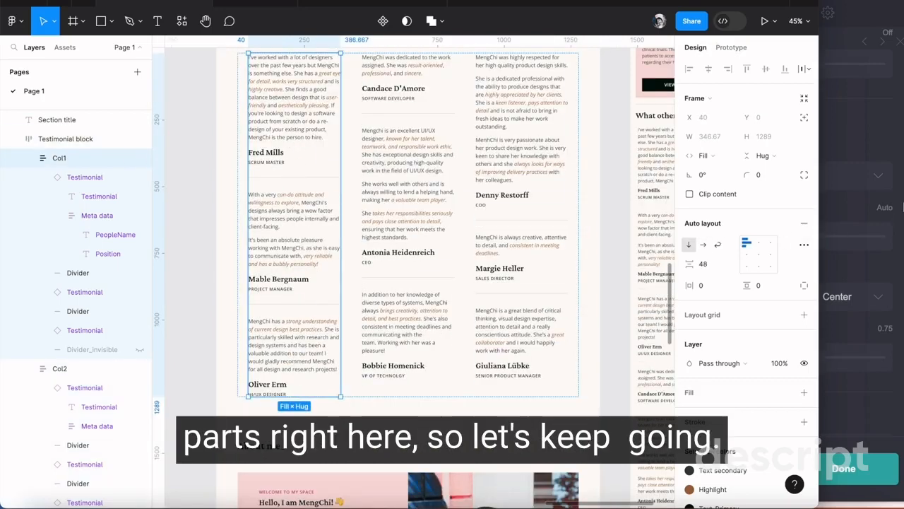
left_click(892, 165)
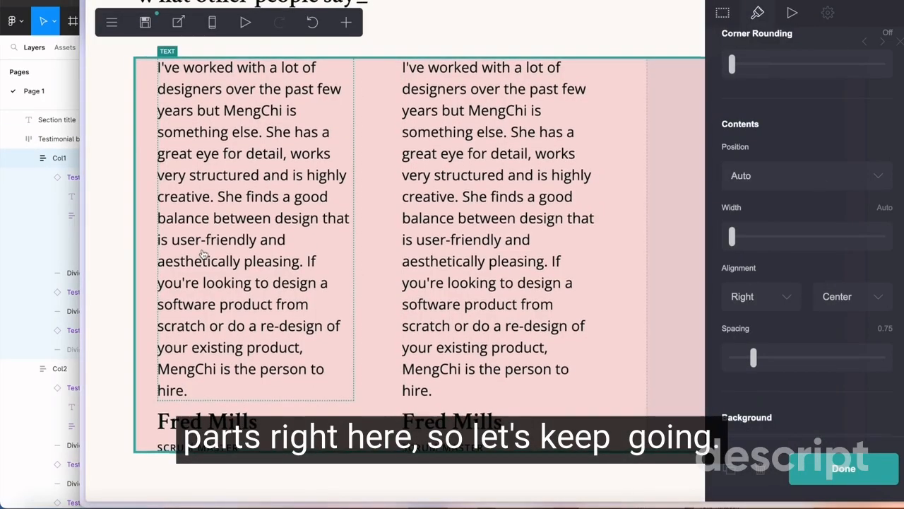
left_click(350, 25)
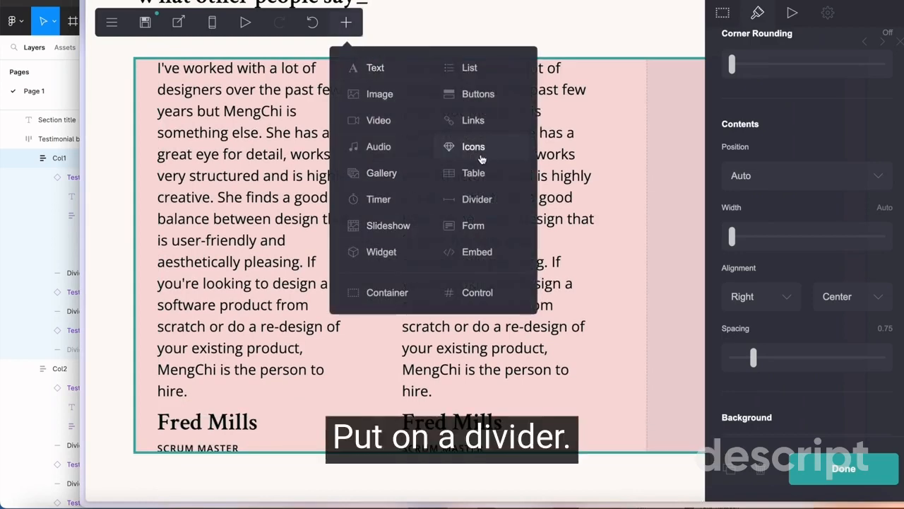
left_click(570, 367)
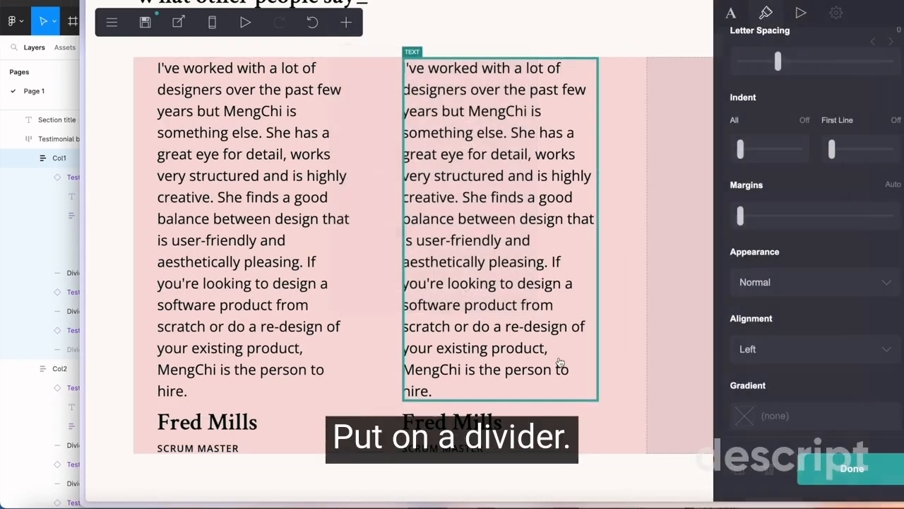
left_click(176, 79)
left_click(347, 23)
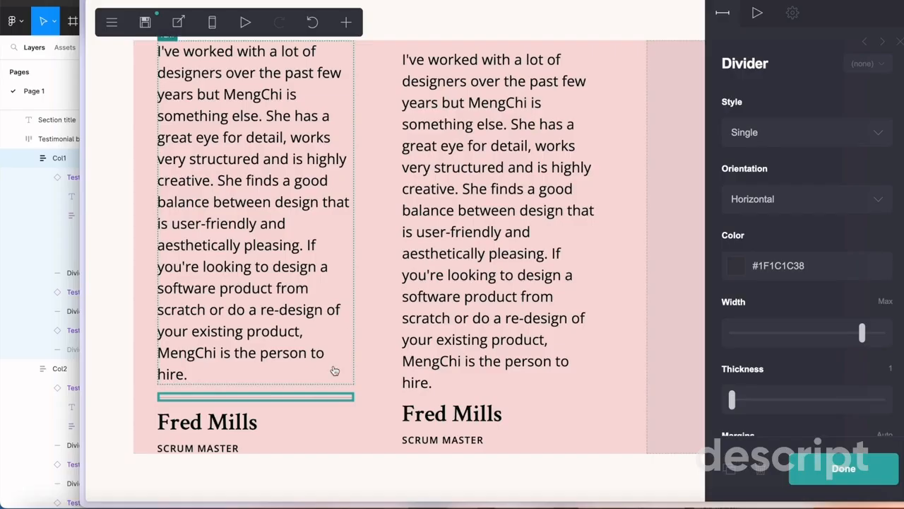
left_click_drag(254, 395, 319, 453)
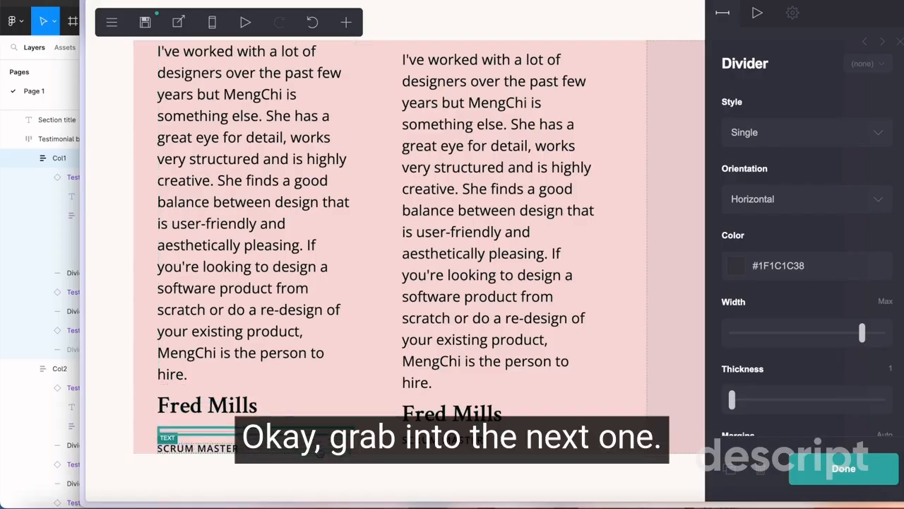
left_click_drag(247, 454, 246, 428)
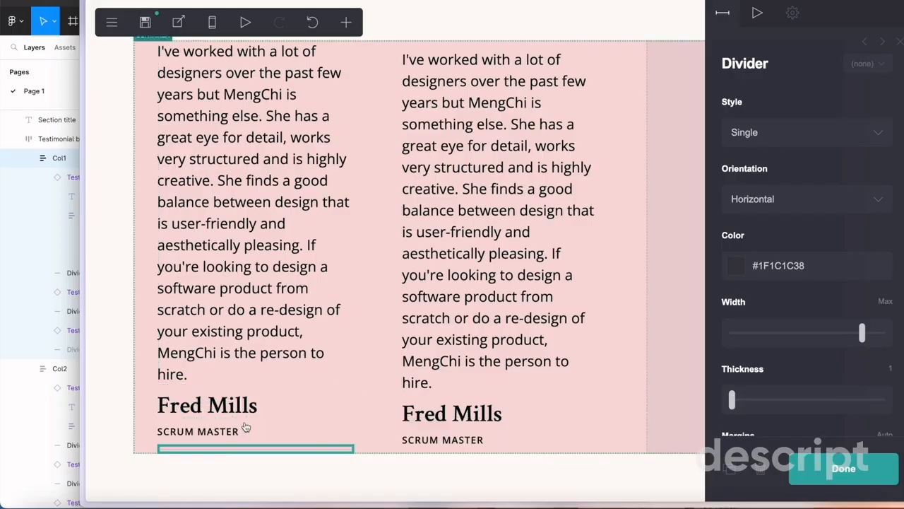
Move the middle column's testimonial paragraph, reviewer's name and job title below the divider in the first column
left_click(292, 317)
left_click(512, 303)
left_click_drag(495, 233, 271, 452)
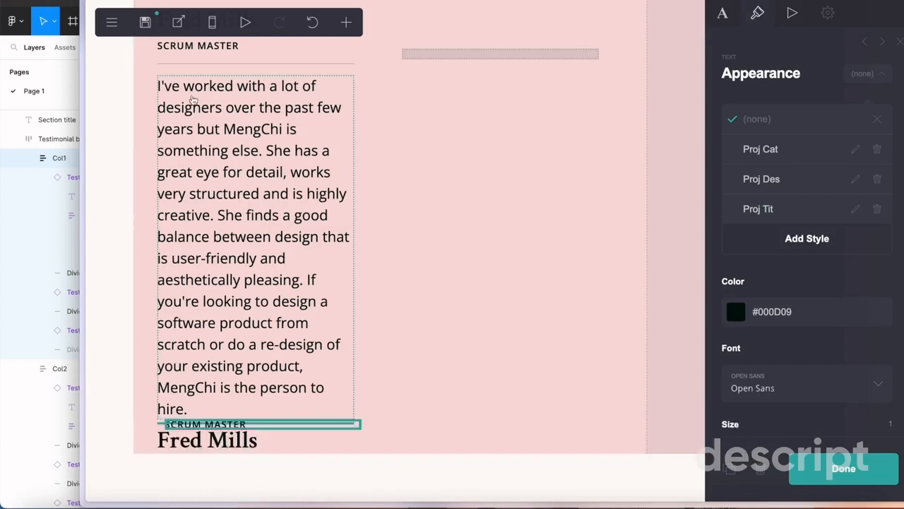
Publish the site changes to its .carrd.co URL and dismiss the completion dialog
left_click(145, 23)
scroll(757, 238, "down", 3)
scroll(757, 239, "up", 3)
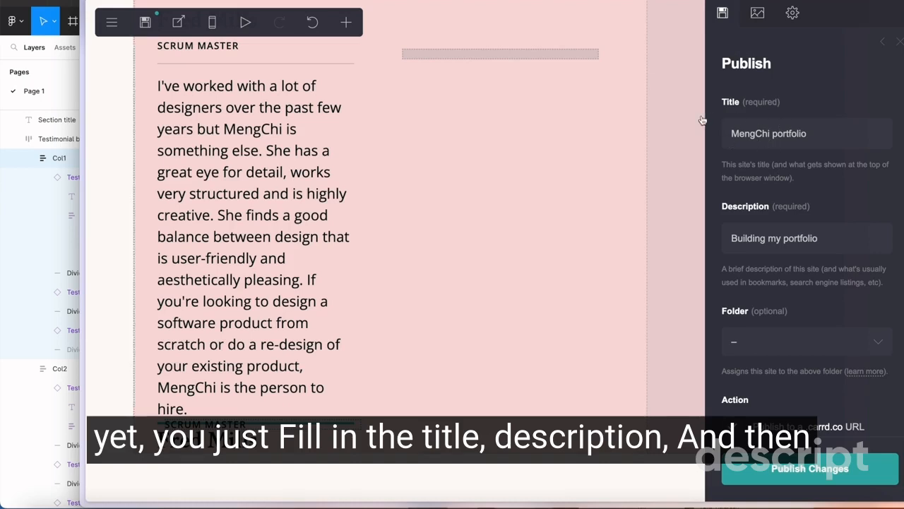
scroll(784, 172, "down", 1)
scroll(784, 172, "down", 2)
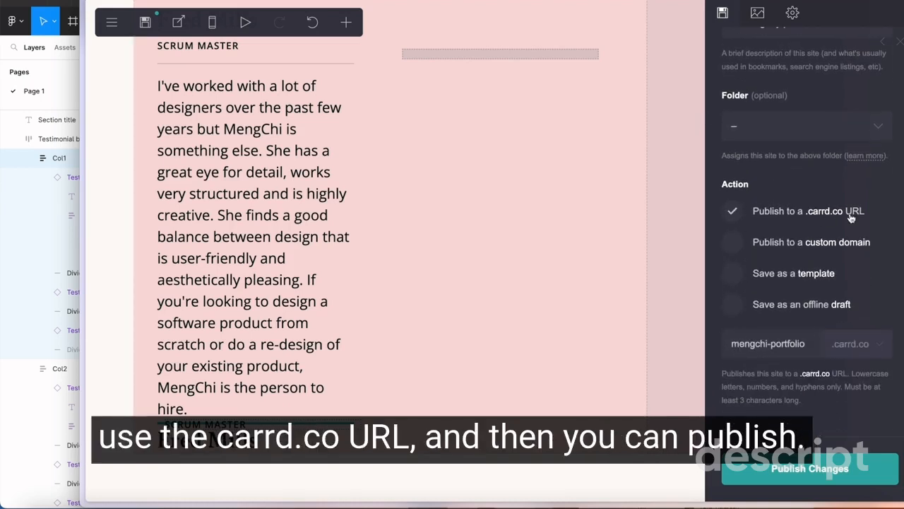
left_click(810, 467)
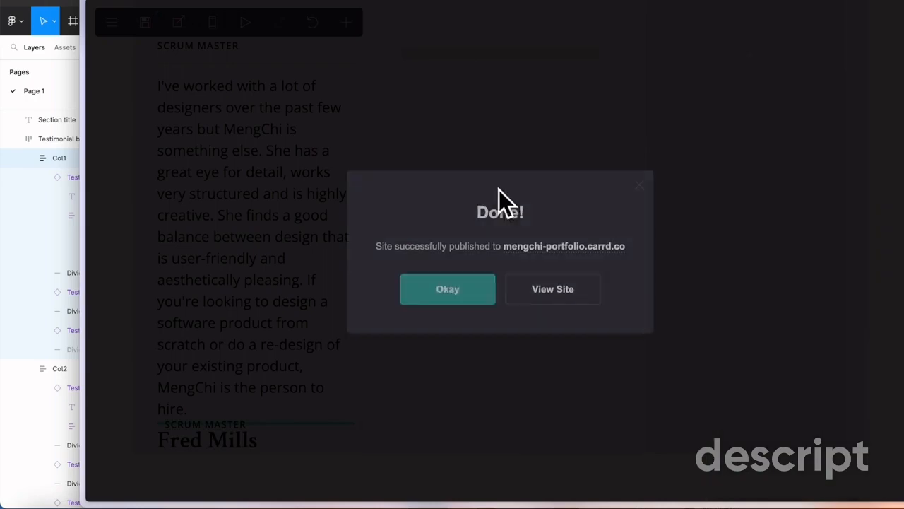
left_click(481, 293)
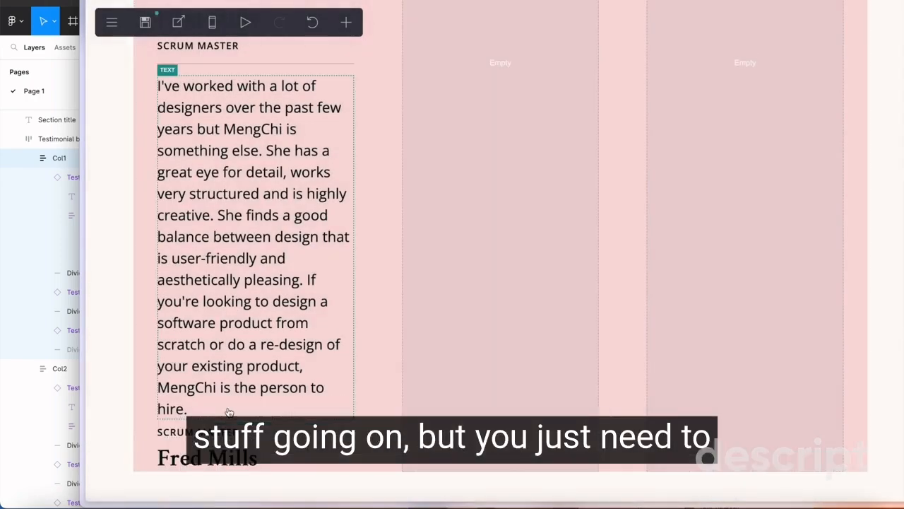
Reorder the second testimonial in the first column so the reviewer's name sits above the job title
scroll(203, 282, "down", 1)
scroll(201, 285, "up", 3)
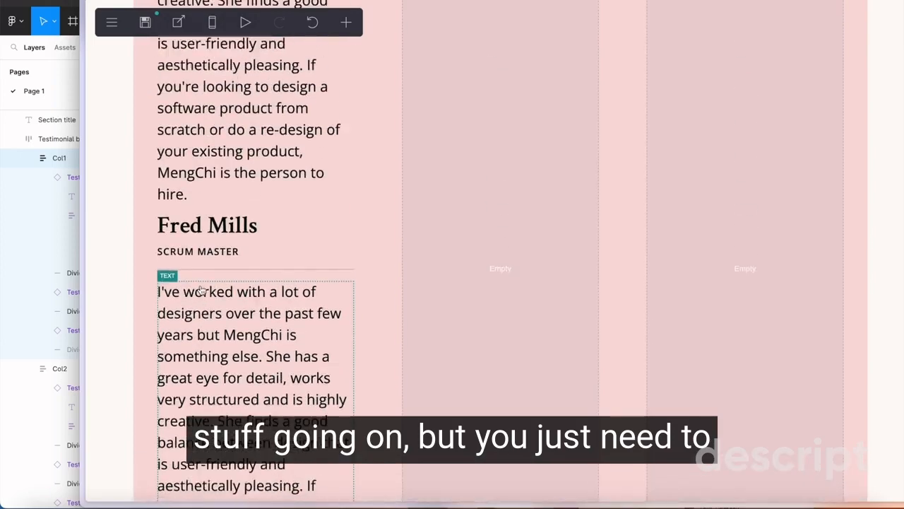
scroll(201, 287, "down", 3)
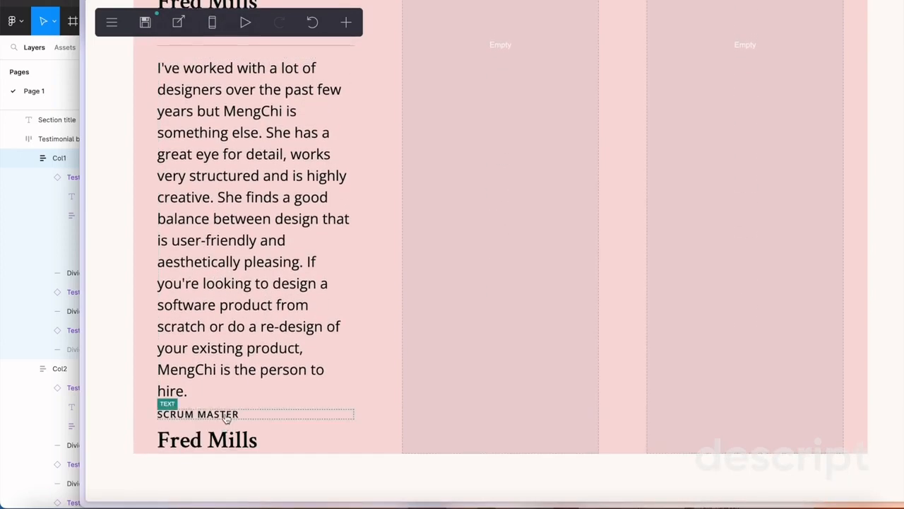
left_click(233, 412)
left_click(377, 334)
scroll(275, 162, "up", 2)
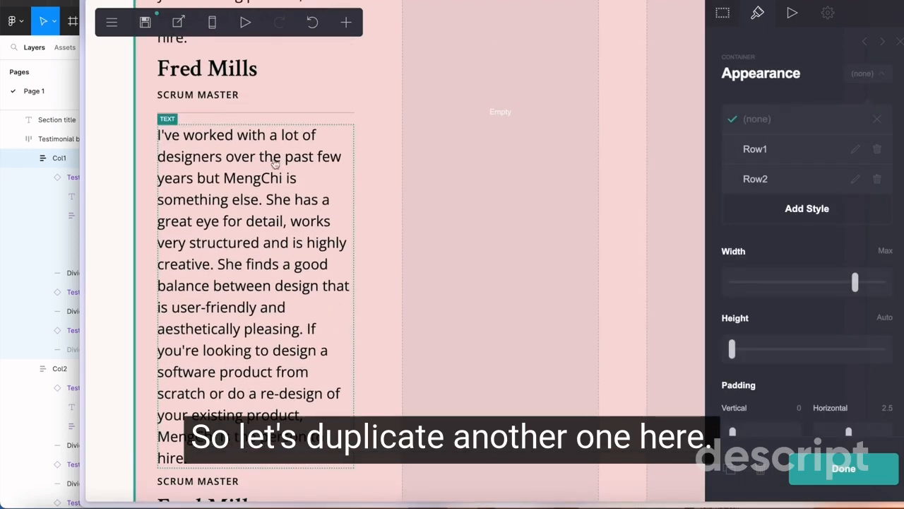
left_click(275, 112)
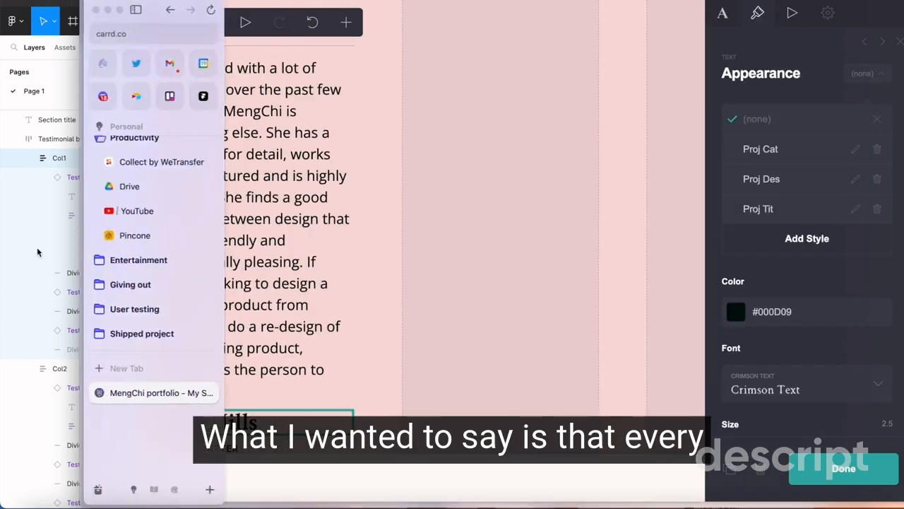
Switch to Figma and examine the lengths and order of the testimonials across the three columns
scroll(333, 273, "up", 3)
scroll(330, 277, "down", 2)
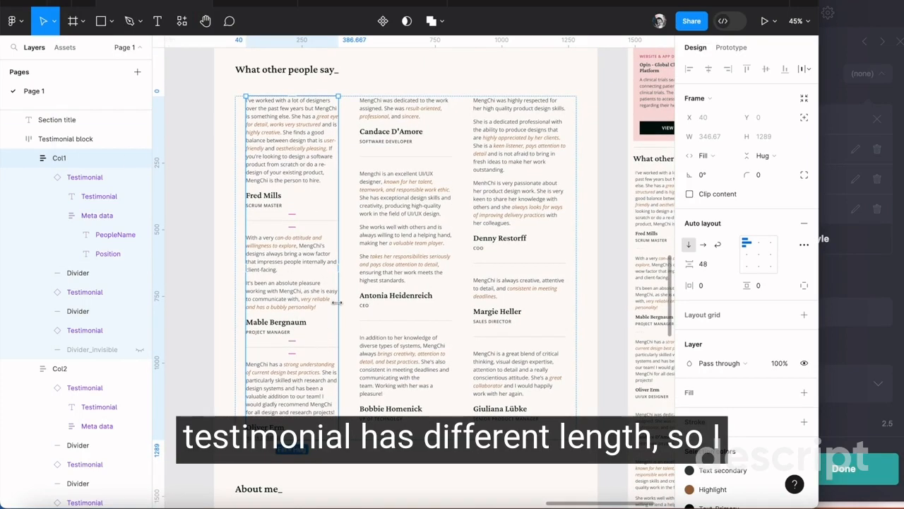
scroll(403, 147, "up", 1)
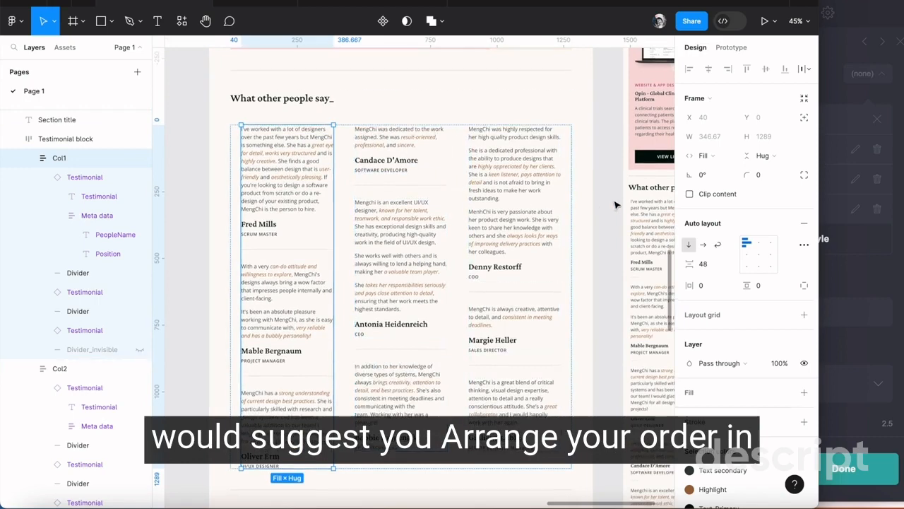
left_click(615, 204)
scroll(433, 120, "up", 1)
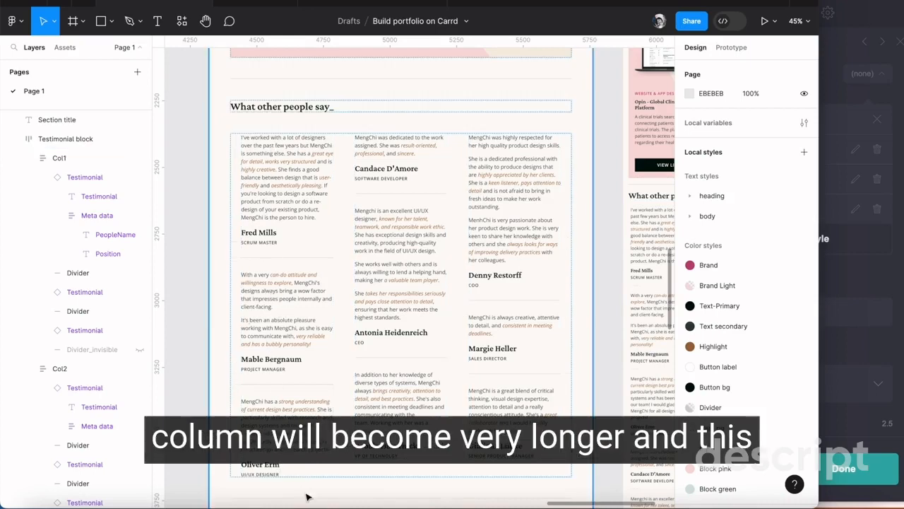
Select the full text of the second testimonial paragraph in the first column of the Figma design for copying
scroll(291, 387, "down", 5)
scroll(289, 387, "up", 4)
left_click(307, 353)
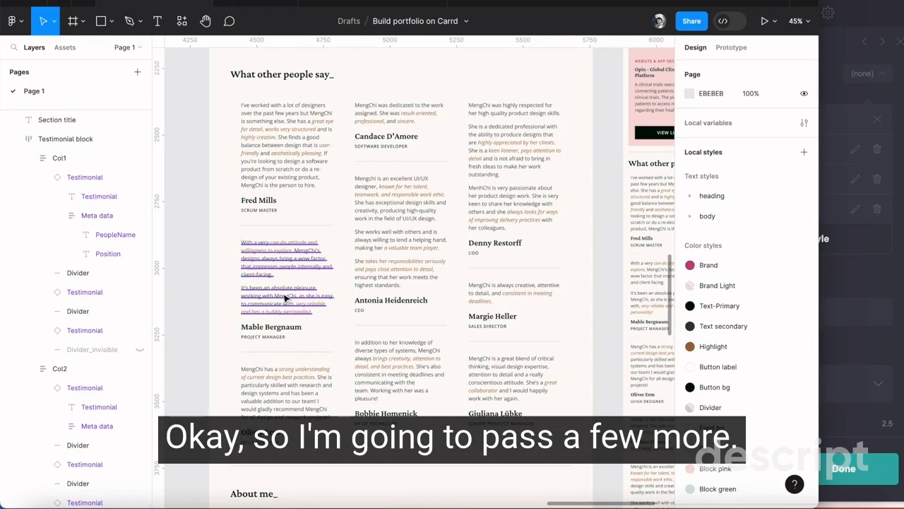
left_click(287, 297, "super")
double_click(286, 297)
left_click_drag(322, 313, 216, 233)
key("super+c")
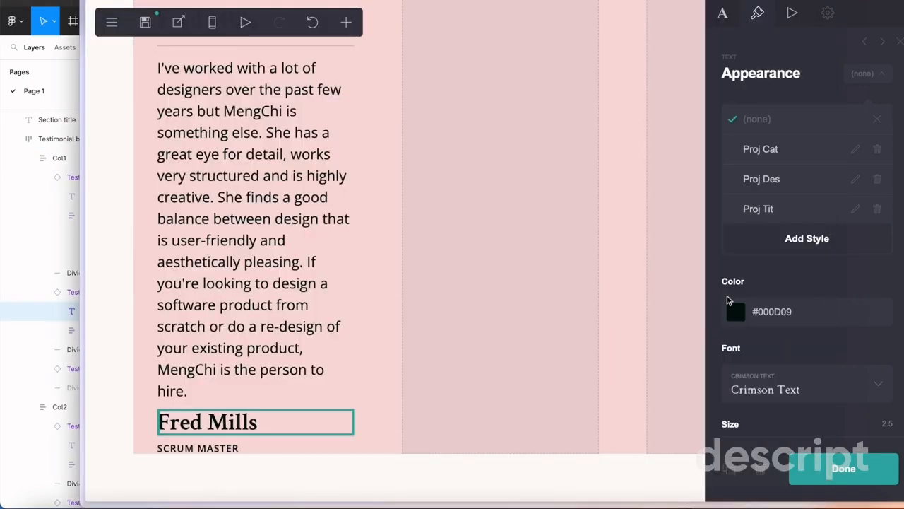
Switch to Carrd and replace the second testimonial's text in the first column with the copied "With a very can-do attitude" paragraph
left_click(252, 276)
scroll(255, 277, "up", 1)
left_click(254, 335)
left_click(724, 14)
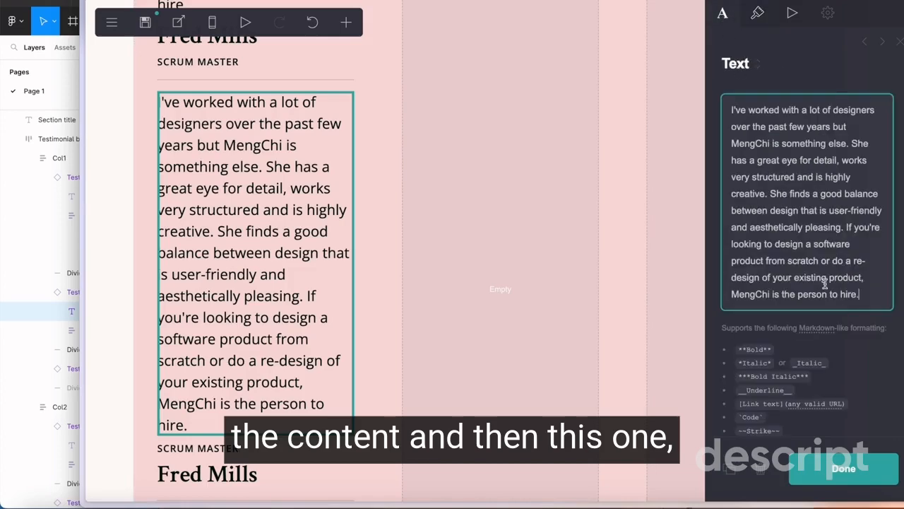
left_click_drag(855, 294, 694, 113)
key("super+v")
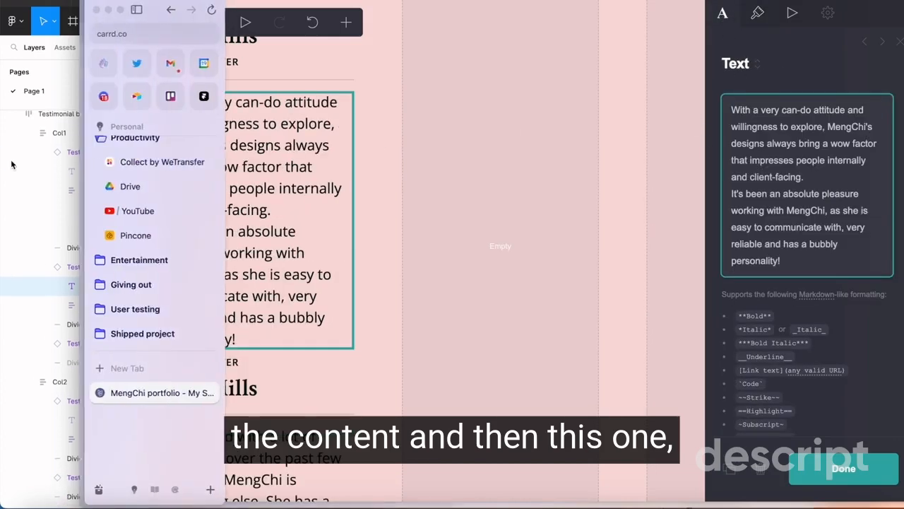
Replace the third testimonial in Carrd's first column with Figma's paragraph about a strong understanding of current design best practices
key("super+Tab")
left_click_drag(332, 417, 235, 363)
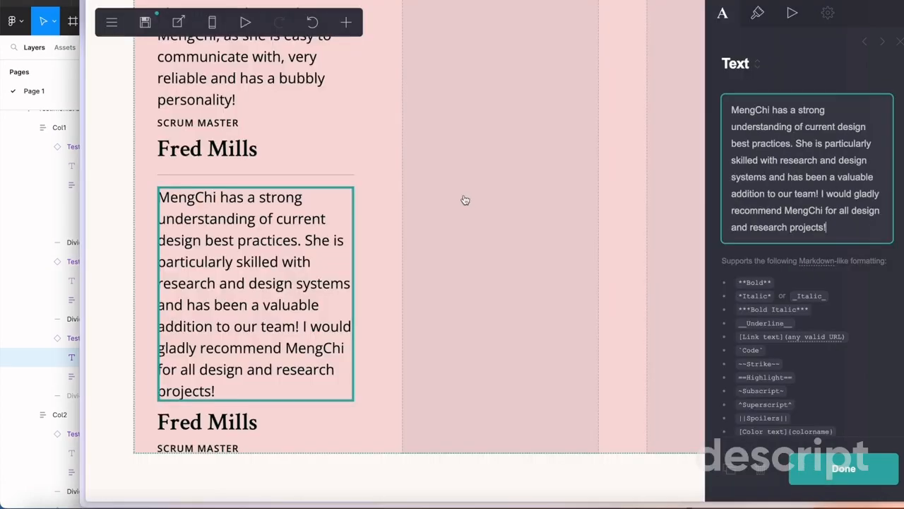
left_click(463, 200)
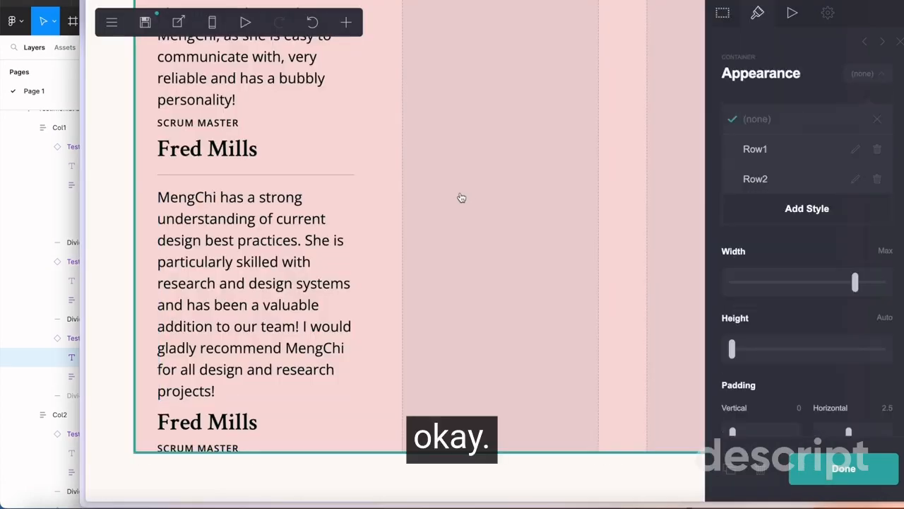
Review the first column's testimonials in Carrd and compare them with the testimonial components in Figma
scroll(462, 198, "up", 2)
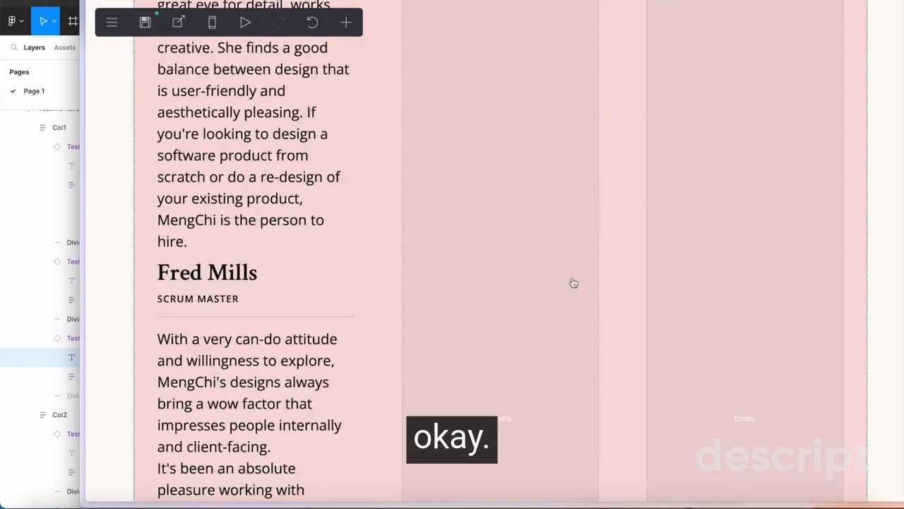
scroll(574, 282, "down", 2)
scroll(574, 283, "up", 4)
scroll(573, 283, "up", 2)
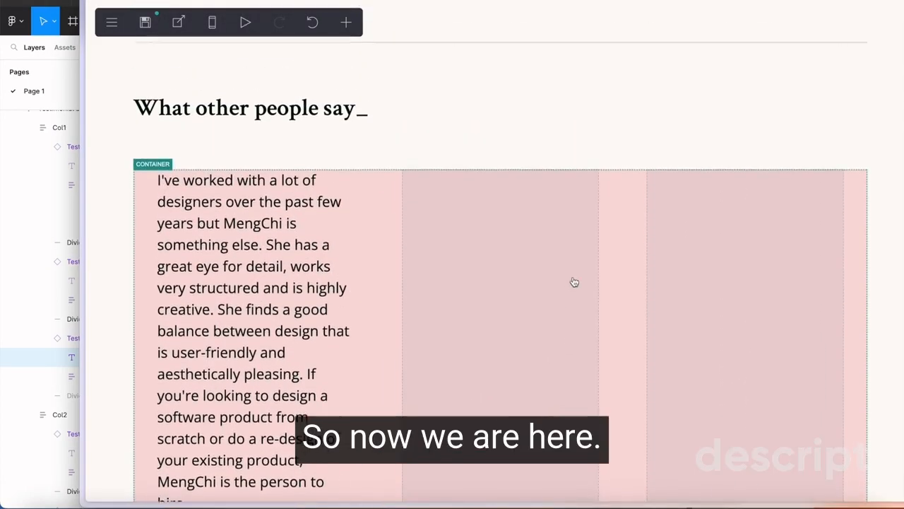
scroll(200, 217, "down", 2)
scroll(216, 202, "down", 1)
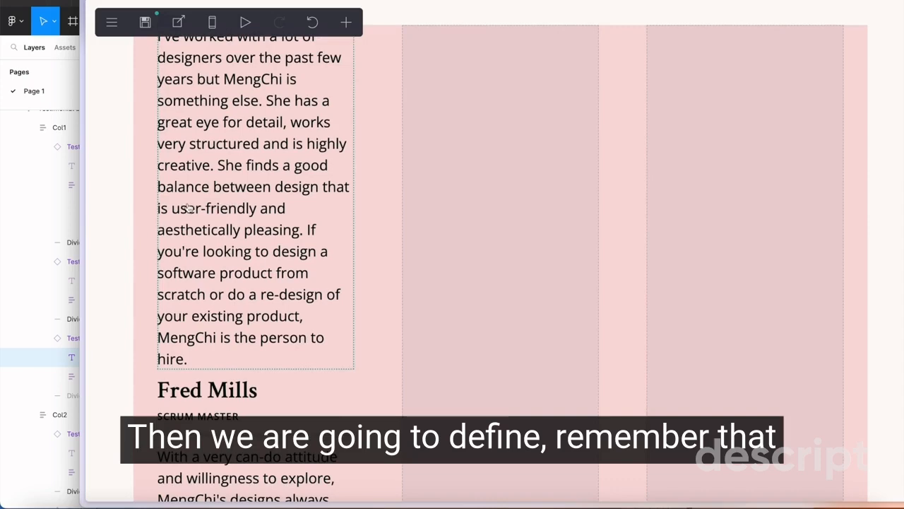
left_click(37, 246)
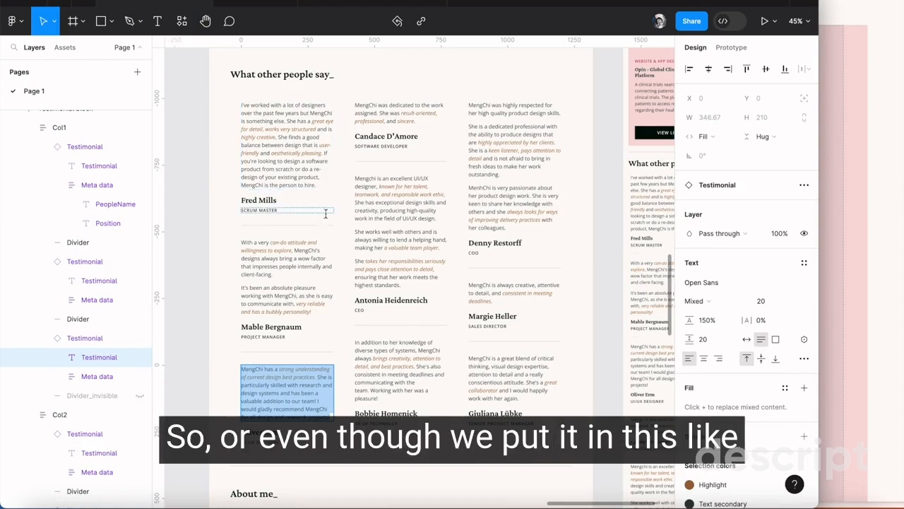
left_click(302, 185)
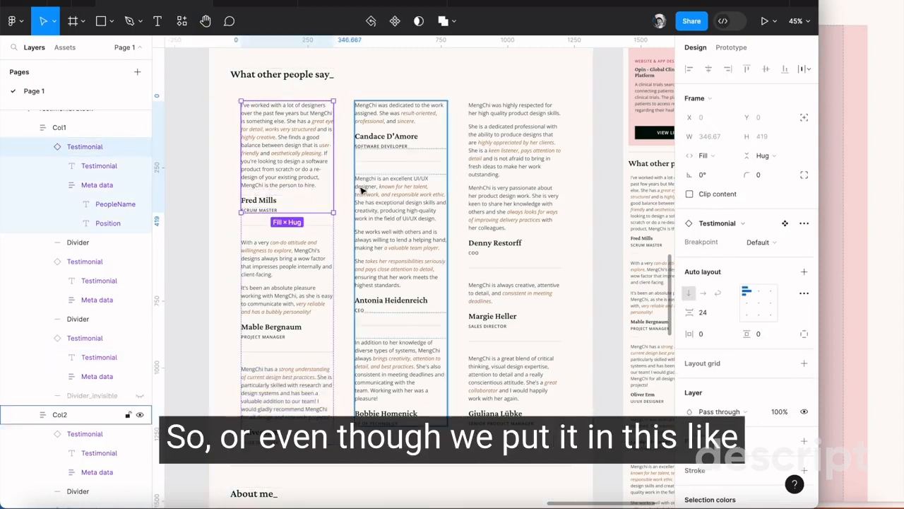
left_click(248, 258)
left_click(294, 379)
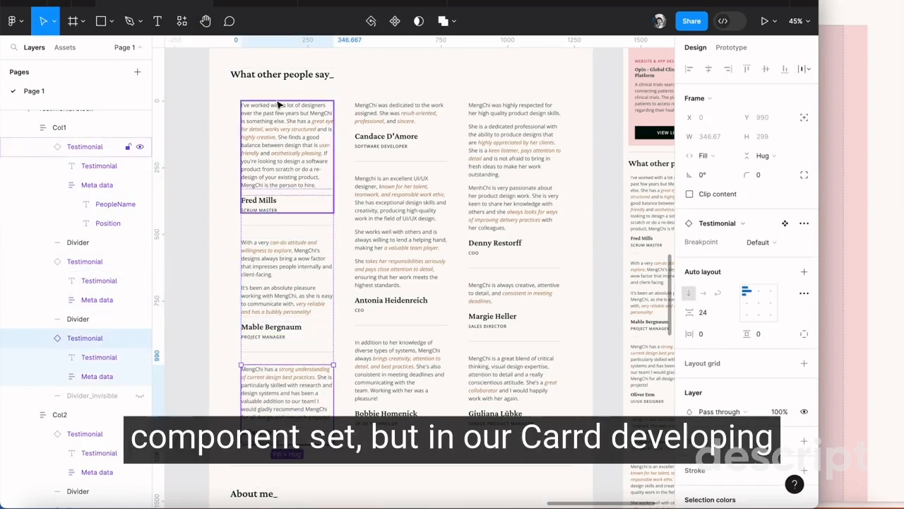
Inspect the auto layout spacing of Figma's testimonial block, first column, individual testimonials and name-and-title groups
left_click(347, 112)
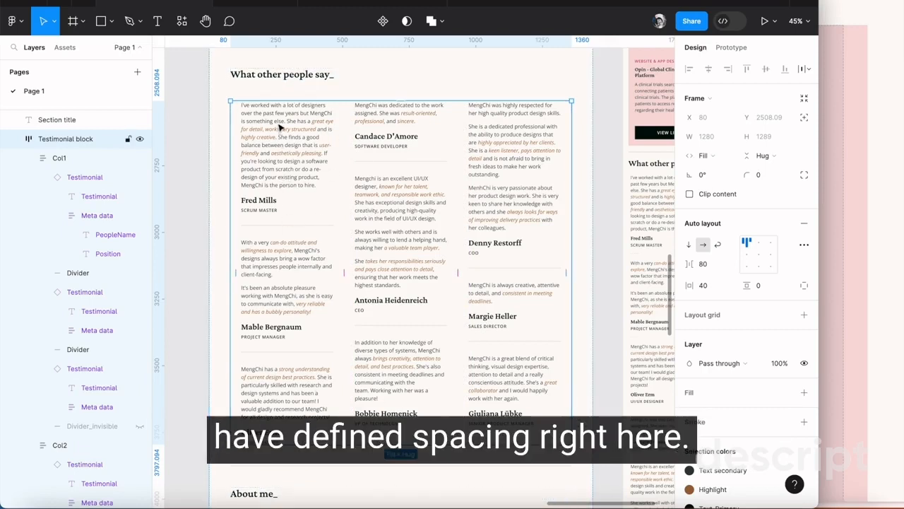
double_click(274, 200)
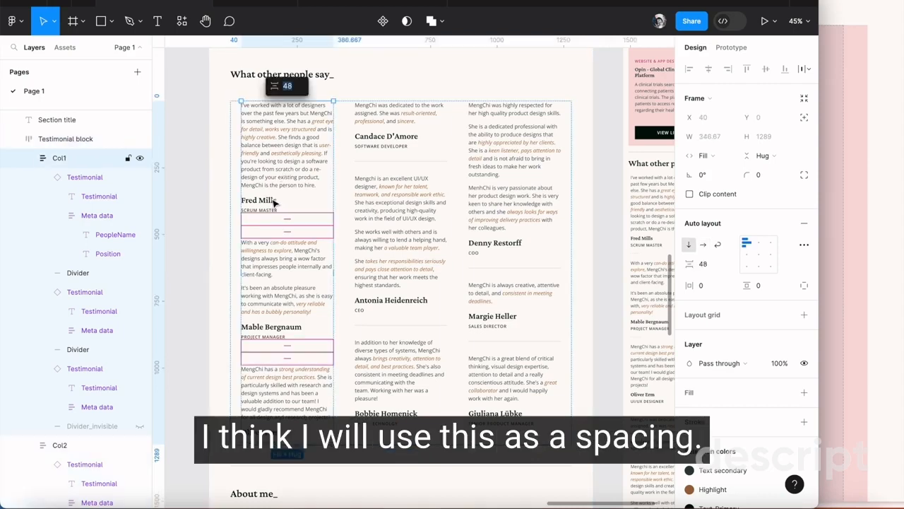
double_click(274, 201)
double_click(274, 202)
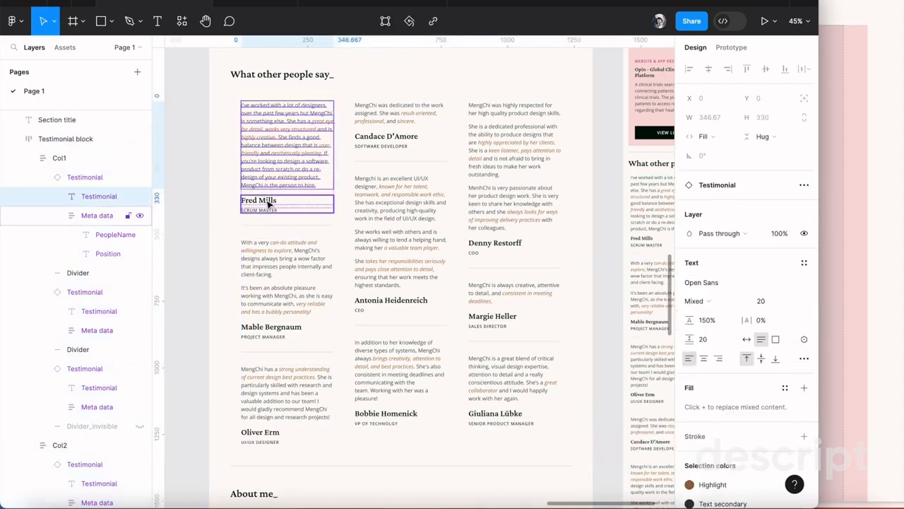
left_click(289, 247)
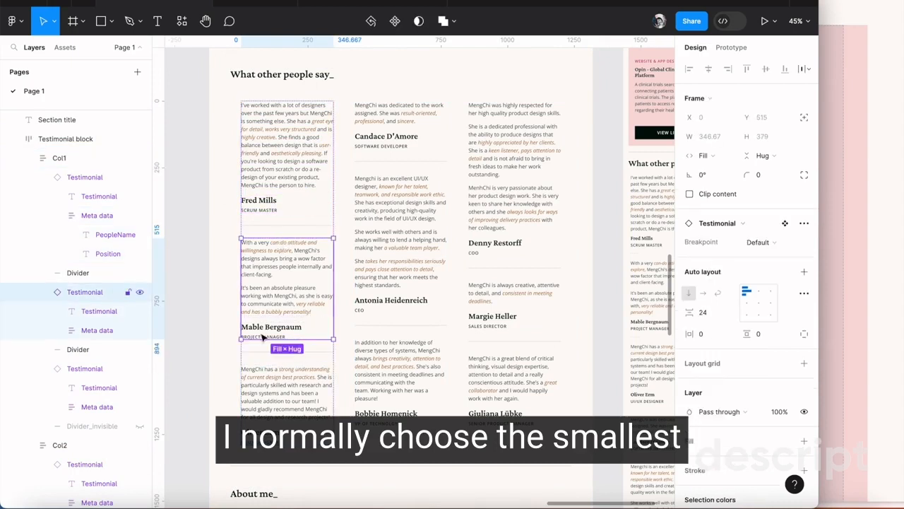
double_click(262, 335)
double_click(262, 438)
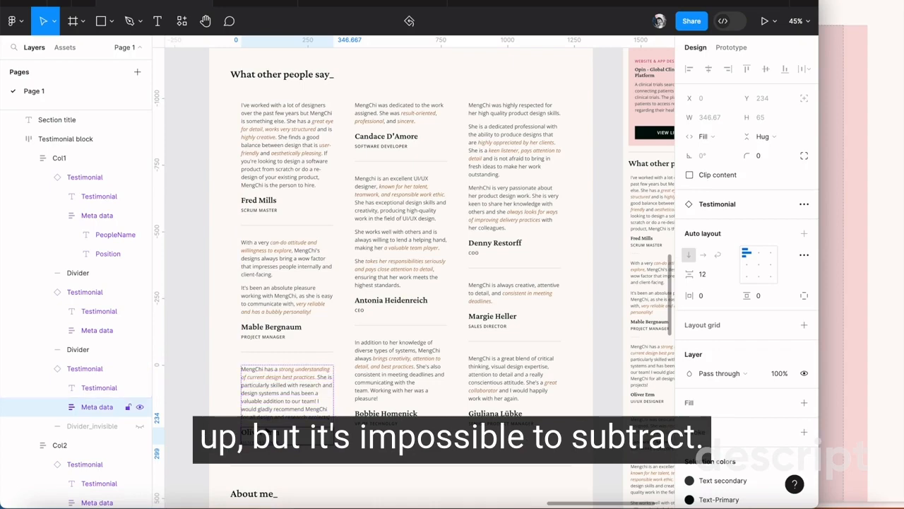
left_click(261, 212)
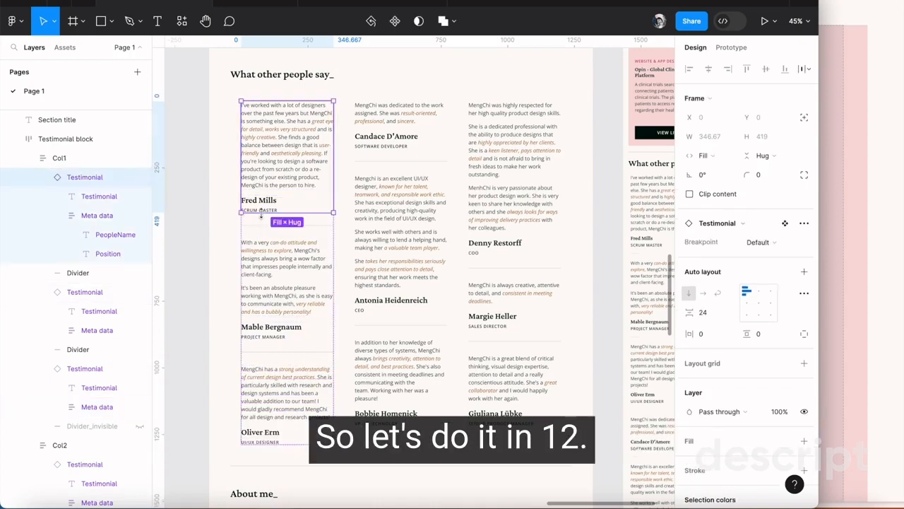
left_click(265, 201)
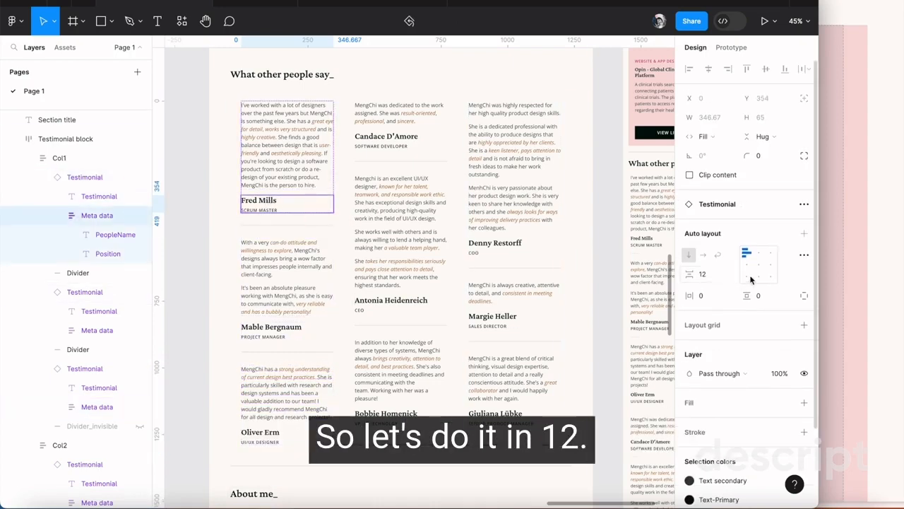
Switch to Carrd and check the contents spacing of the three-column testimonial container
left_click(862, 255)
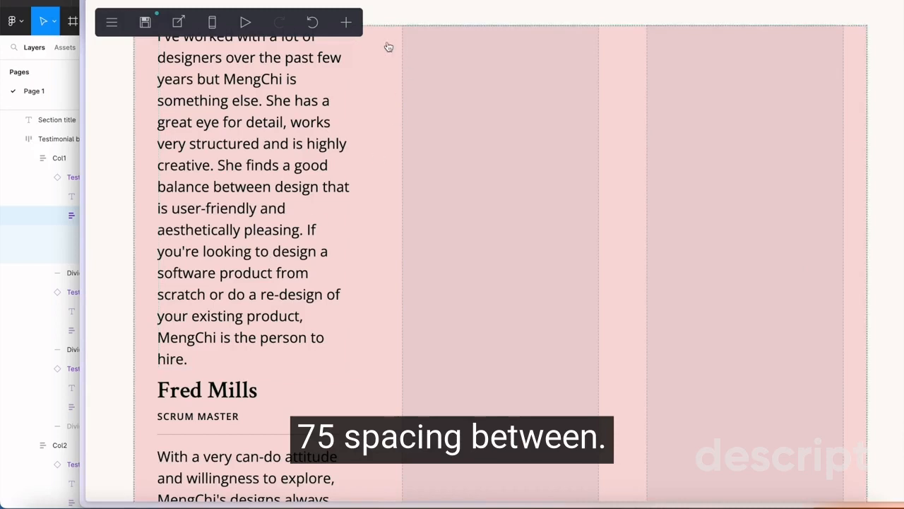
scroll(776, 298, "down", 10)
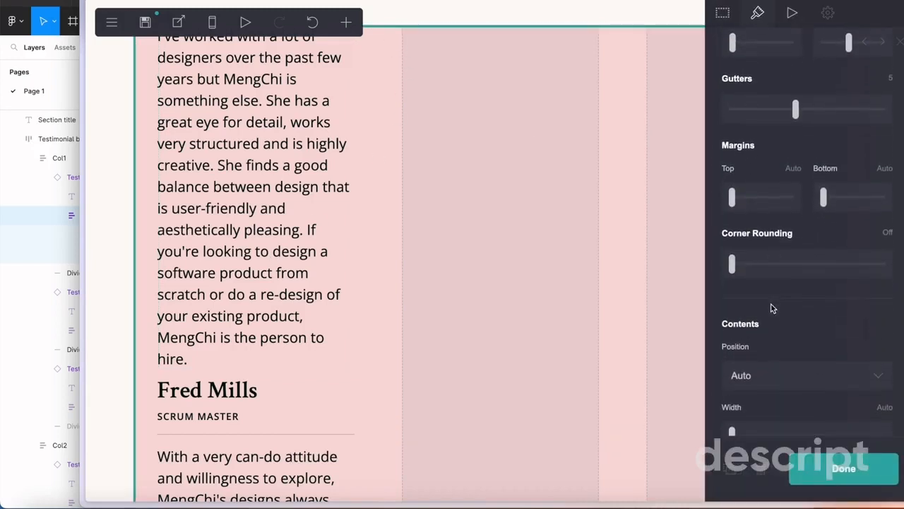
scroll(771, 308, "down", 4)
scroll(772, 308, "down", 4)
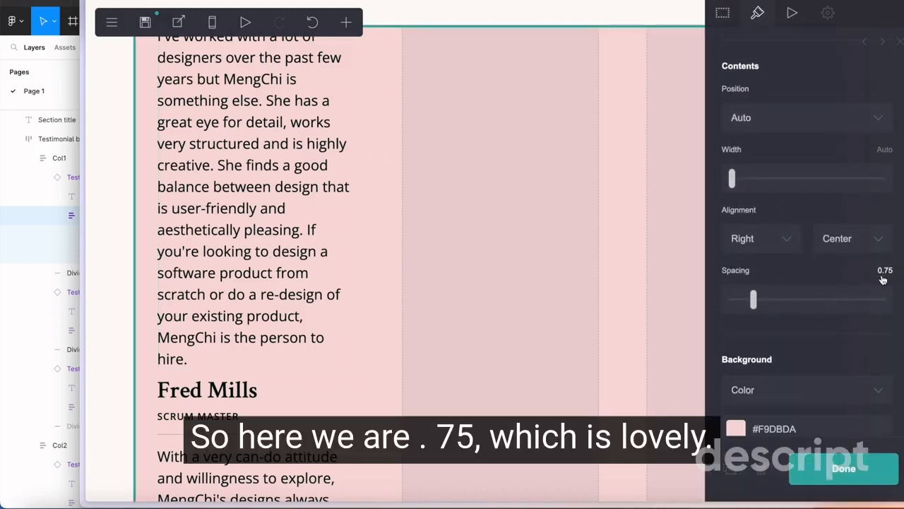
Set the testimonial container's background to None
scroll(233, 298, "down", 5)
scroll(796, 335, "down", 1)
scroll(794, 333, "down", 4)
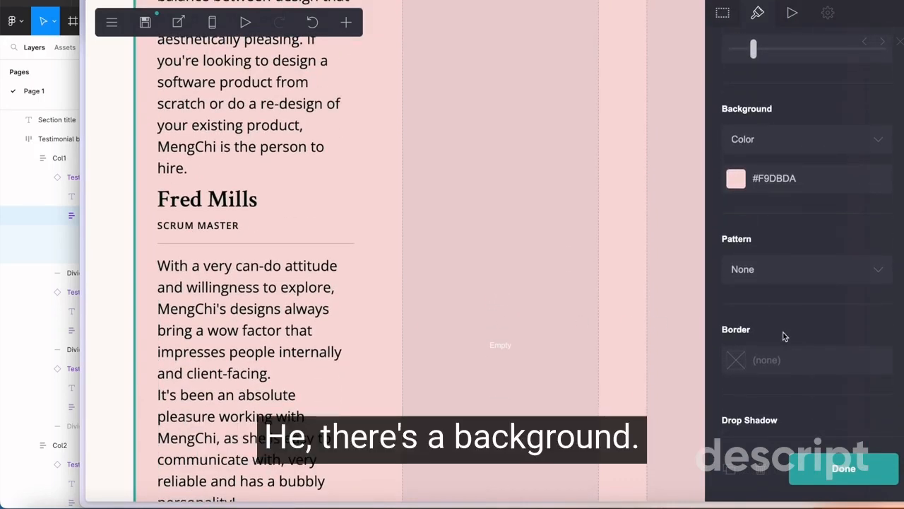
scroll(835, 189, "up", 1)
left_click(813, 181)
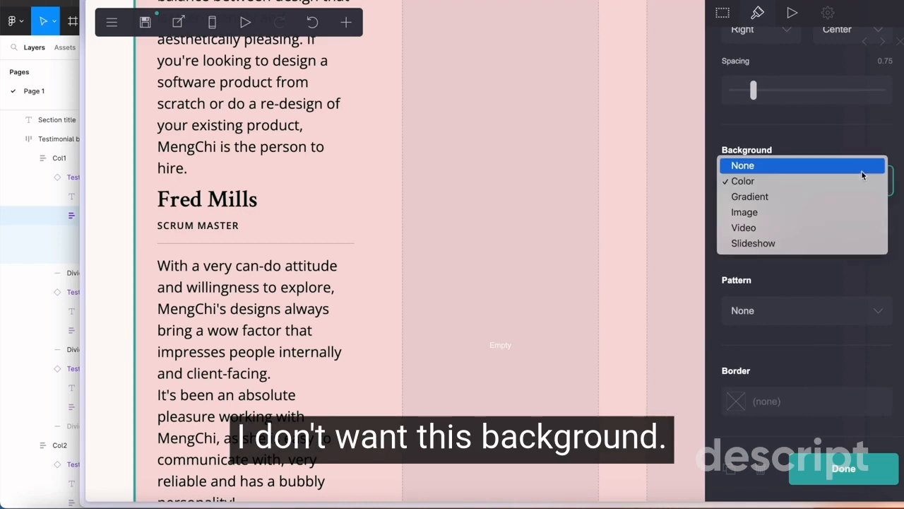
left_click(836, 165)
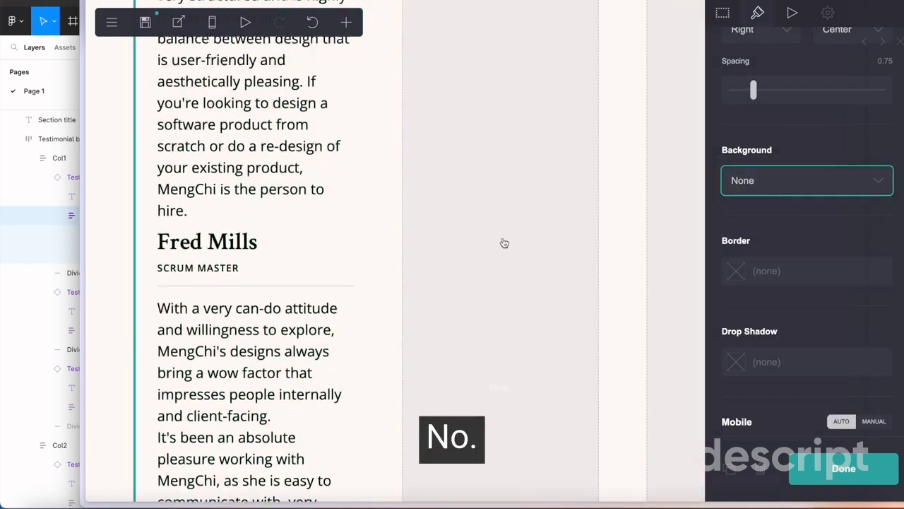
Switch to Figma and check the spacing between the first testimonial's paragraph and its reviewer details
scroll(502, 243, "up", 5)
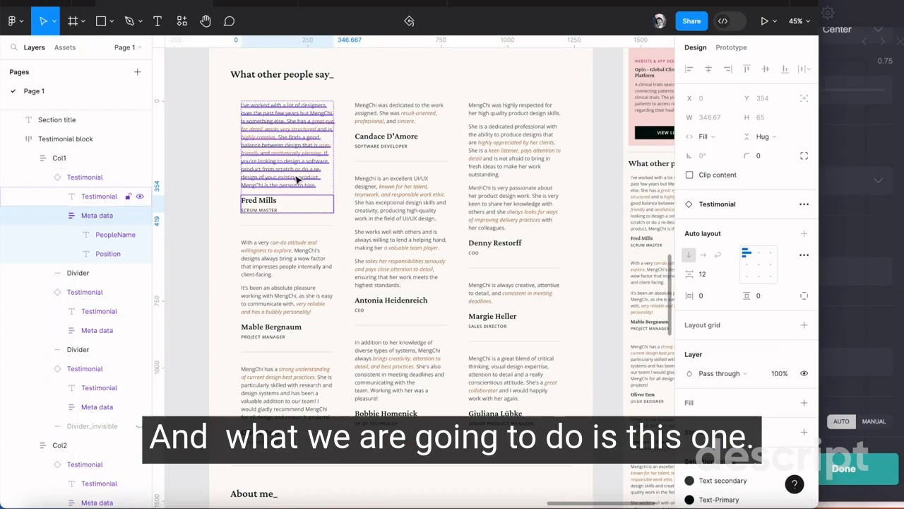
left_click(297, 179)
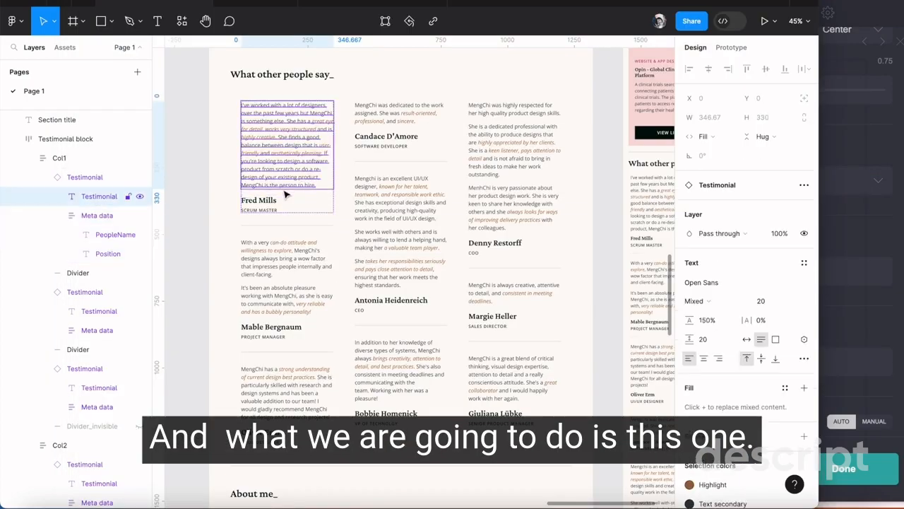
left_click(355, 148)
left_click(314, 160)
double_click(313, 160)
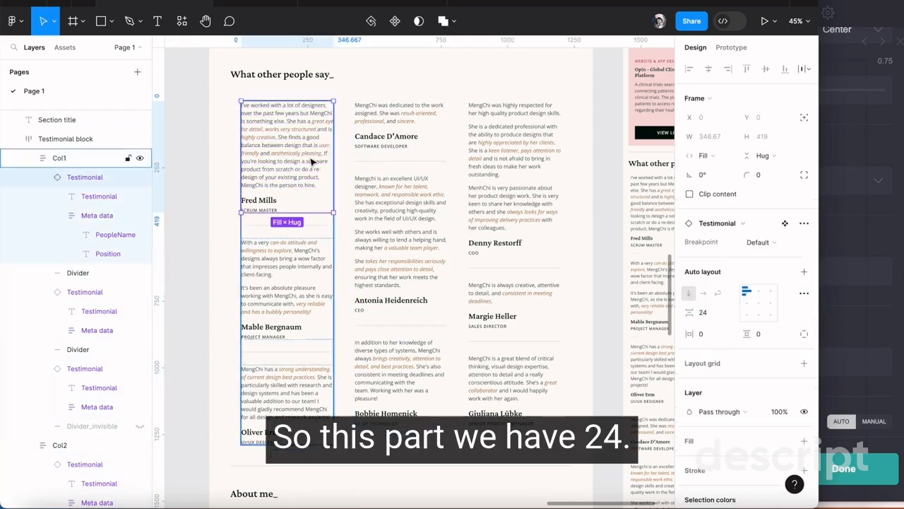
Switch to Carrd and set the margins of the third testimonial paragraph in the first column to 1.5
left_click(873, 246)
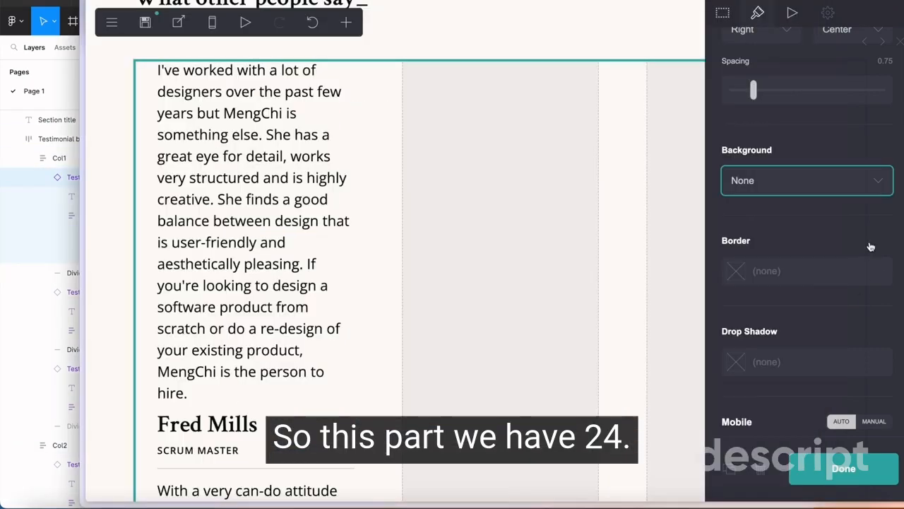
scroll(245, 249, "down", 1)
scroll(245, 248, "down", 1)
left_click(246, 247)
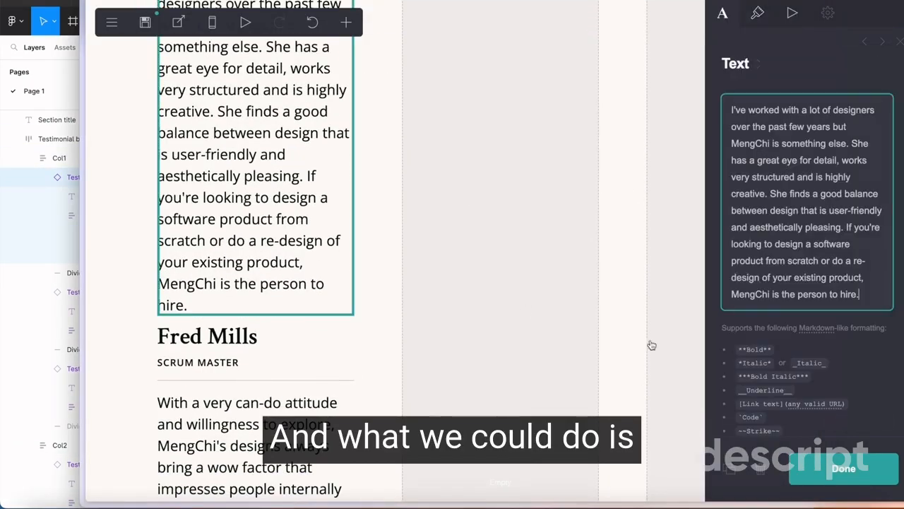
scroll(753, 347, "down", 2)
left_click(756, 20)
scroll(801, 236, "down", 2)
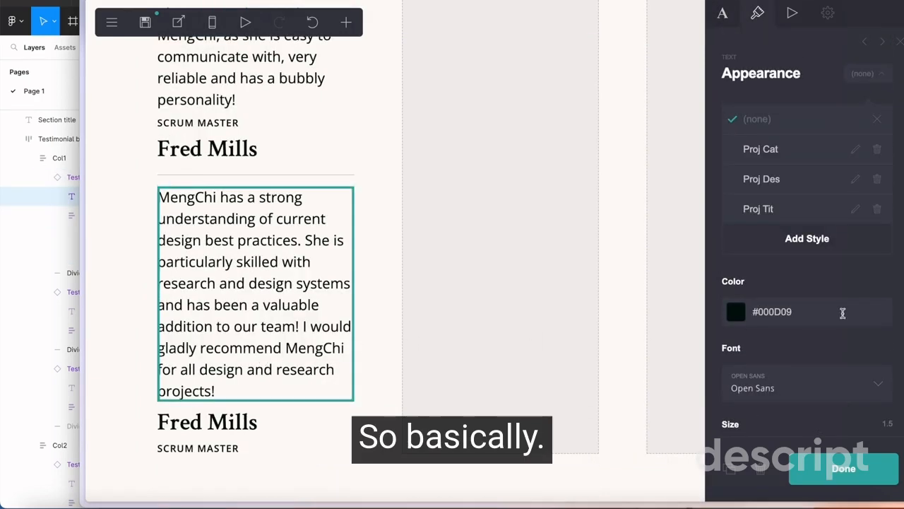
scroll(843, 313, "down", 6)
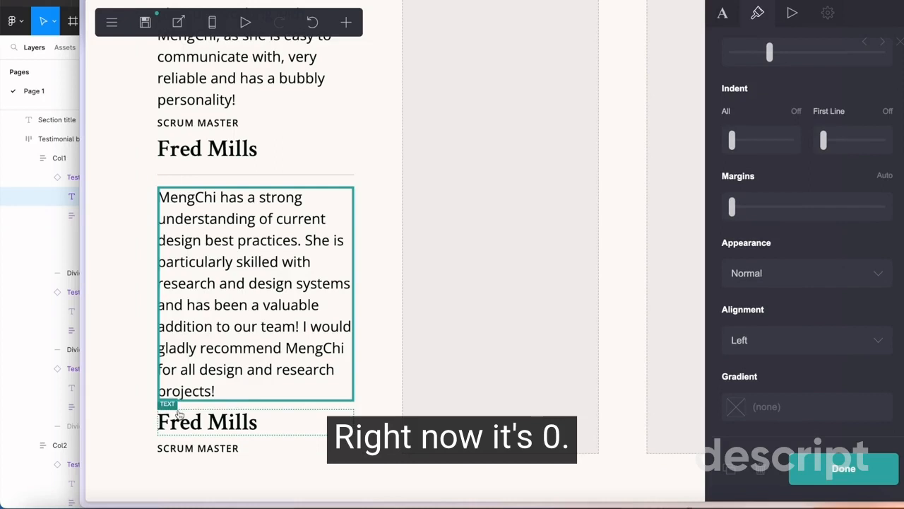
scroll(751, 221, "up", 1)
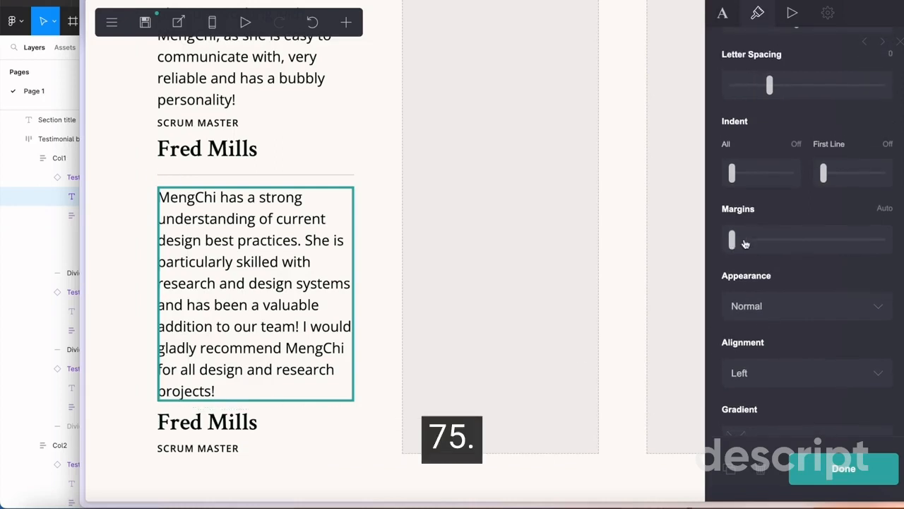
left_click_drag(731, 241, 739, 243)
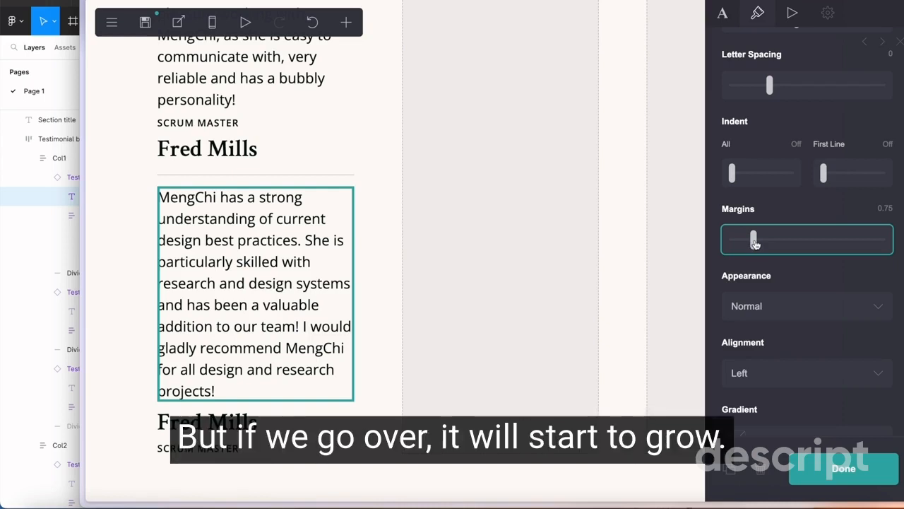
left_click_drag(755, 243, 758, 243)
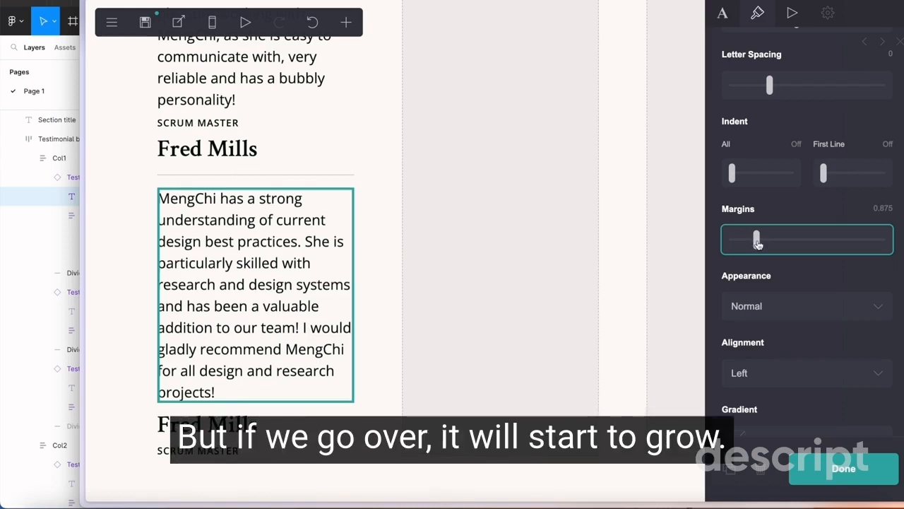
left_click_drag(758, 243, 782, 245)
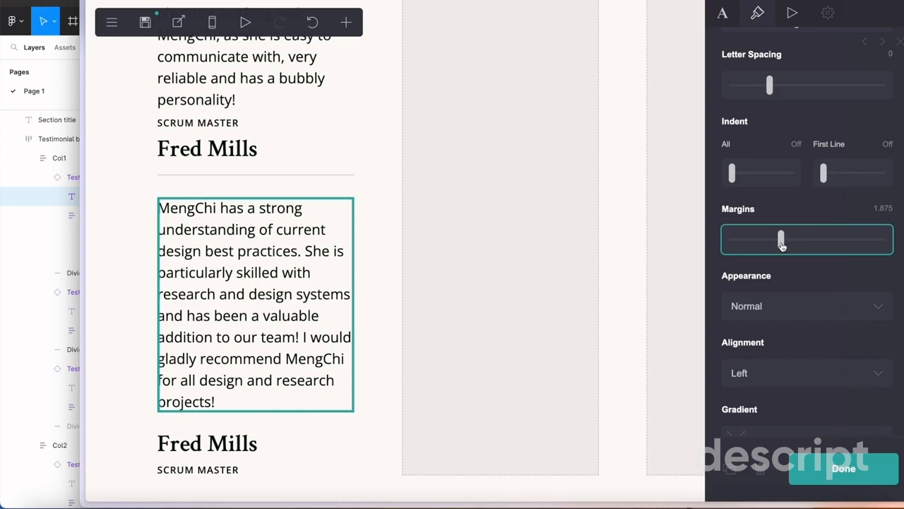
left_click_drag(782, 245, 774, 245)
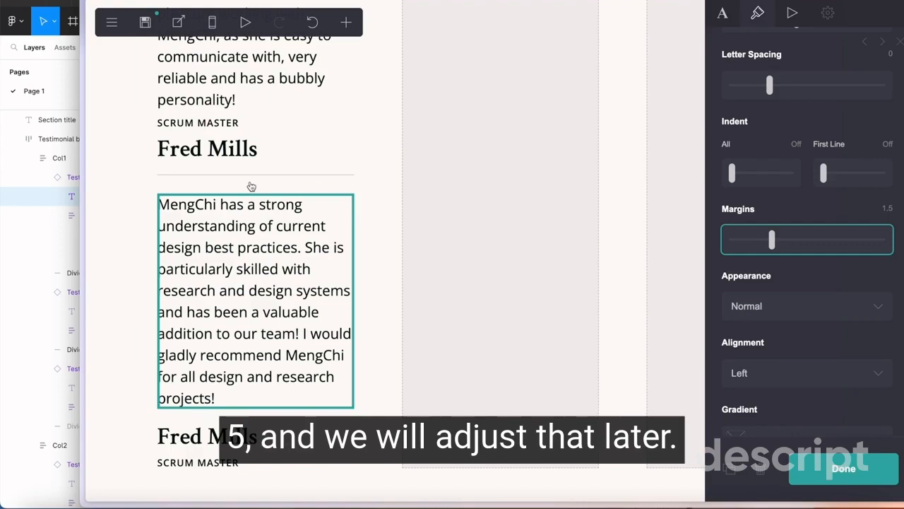
Save the third testimonial paragraph's appearance as a new text style named Testimonial
scroll(252, 187, "up", 12)
scroll(252, 187, "down", 8)
scroll(251, 187, "down", 5)
scroll(863, 119, "up", 8)
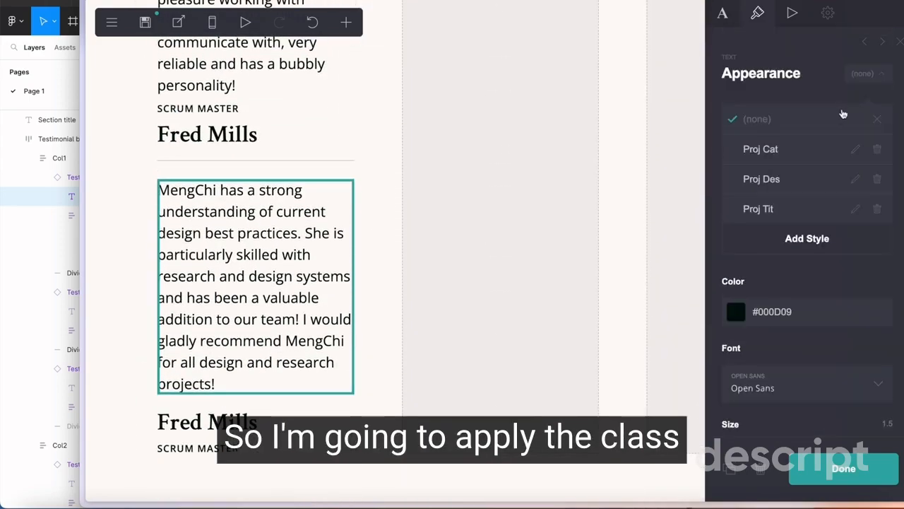
left_click(807, 238)
type("Testimonial")
key("Return")
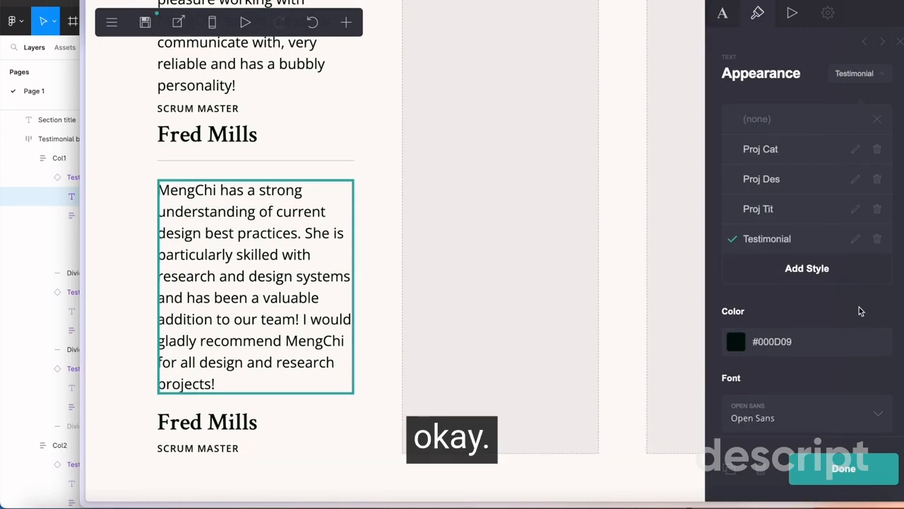
Apply the Testimonial text style to the second and first testimonial paragraphs in the first column
scroll(260, 218, "up", 4)
left_click(263, 219)
left_click(767, 238)
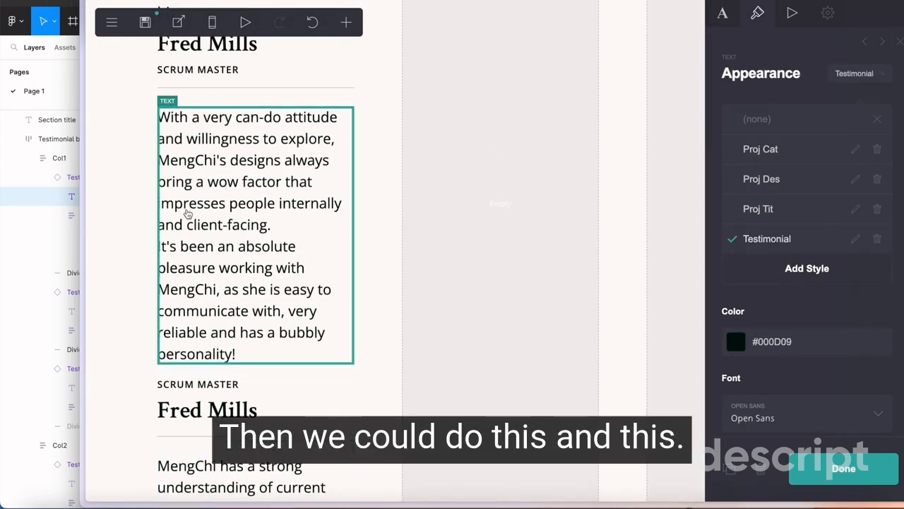
scroll(187, 214, "up", 5)
left_click(248, 233)
scroll(303, 241, "up", 2)
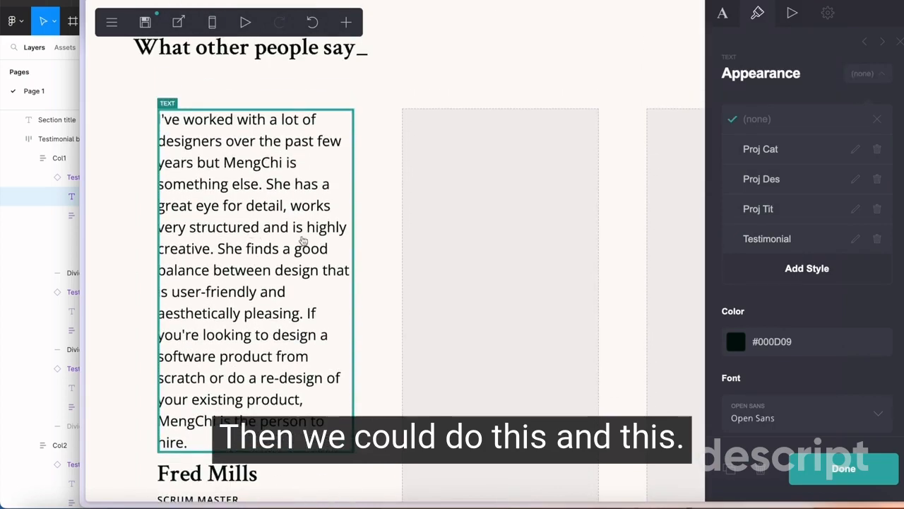
left_click(735, 239)
scroll(141, 265, "down", 10)
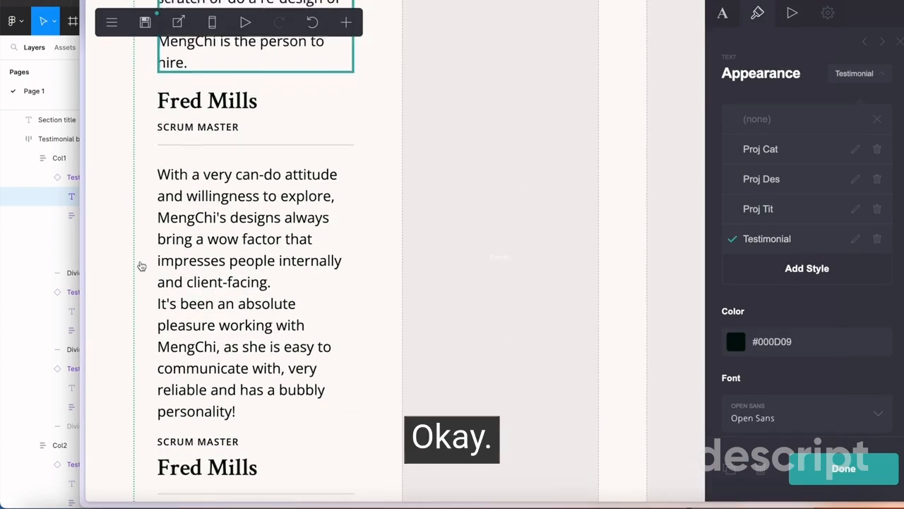
Switch to Figma and check the auto layout spacing between the items in Col1
scroll(142, 266, "up", 1)
left_click(46, 286)
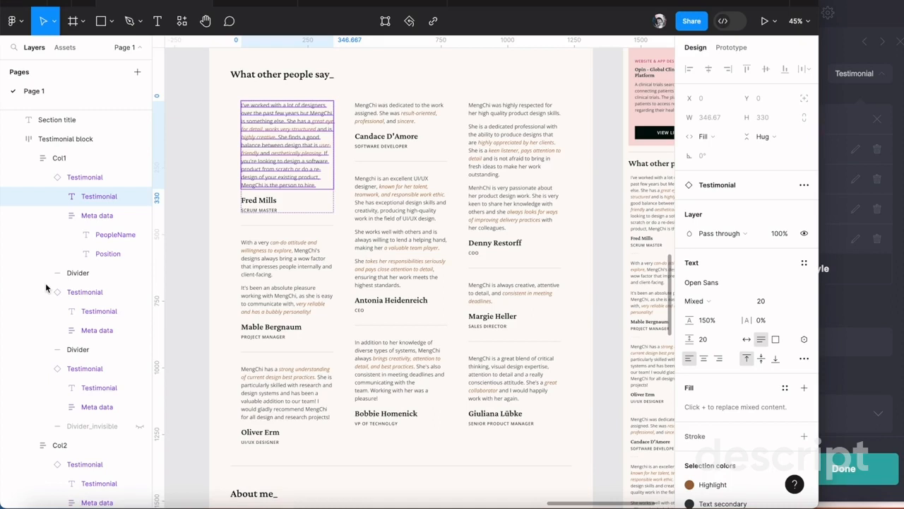
left_click(59, 157)
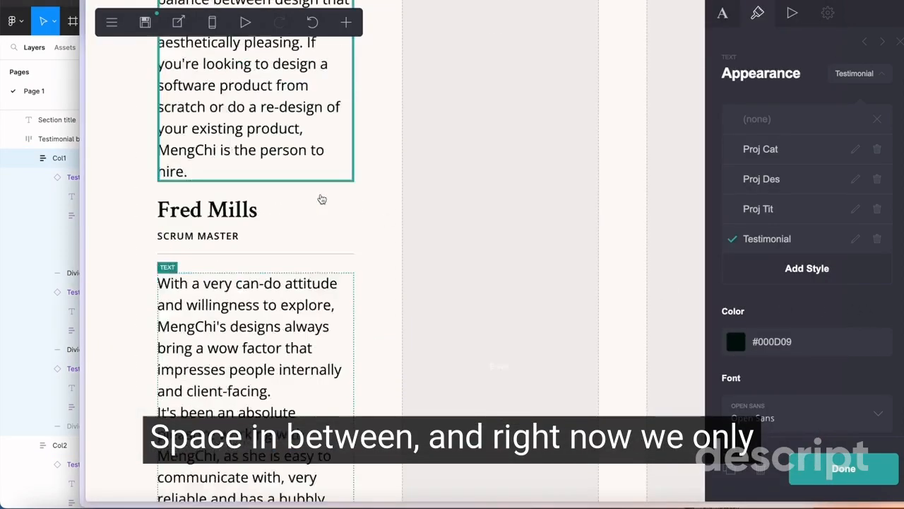
Switch to Carrd and set the margins of the divider below the first testimonial to 3
scroll(322, 199, "up", 8)
scroll(322, 199, "down", 9)
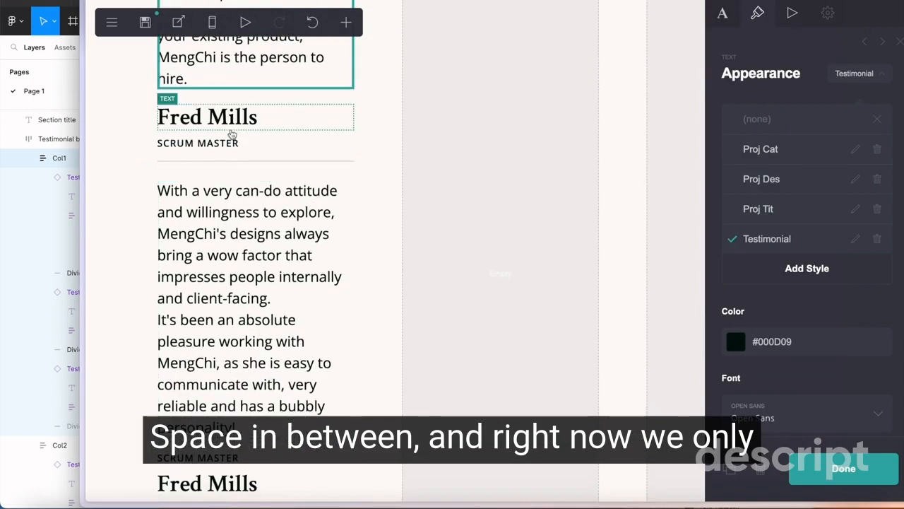
left_click(237, 159)
left_click(230, 178)
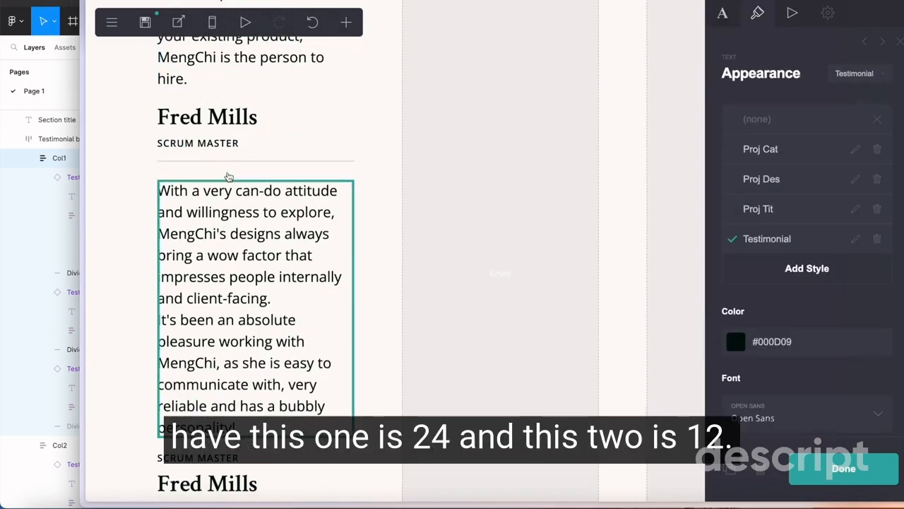
left_click(219, 153)
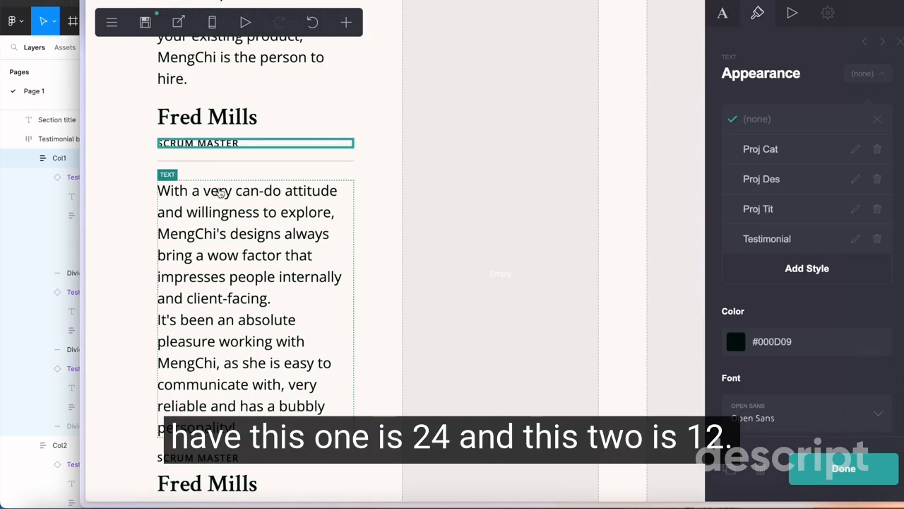
left_click(219, 195)
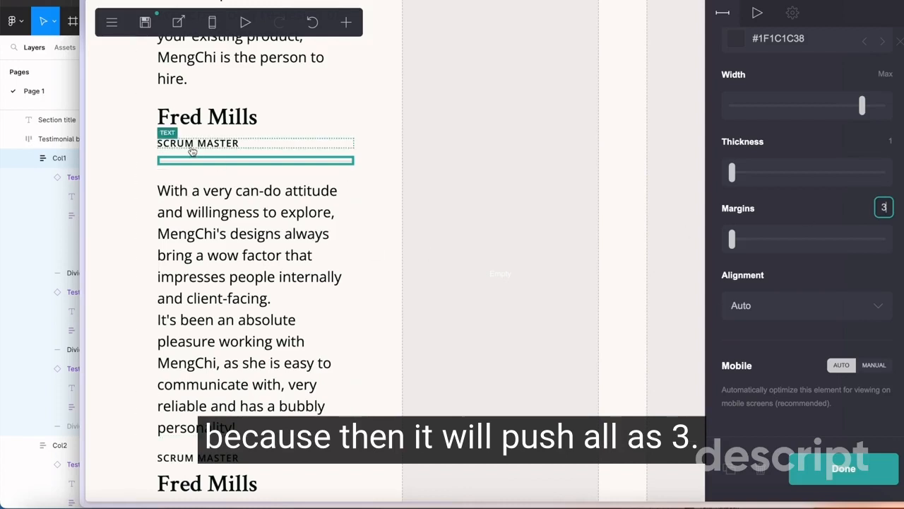
key("Return")
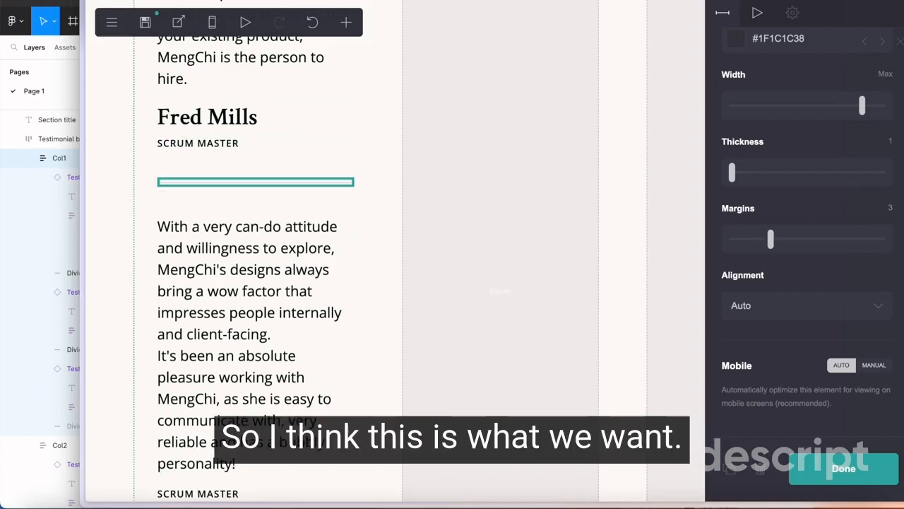
Compare the spacing around the first and second dividers in the first testimonial column
scroll(307, 291, "down", 2)
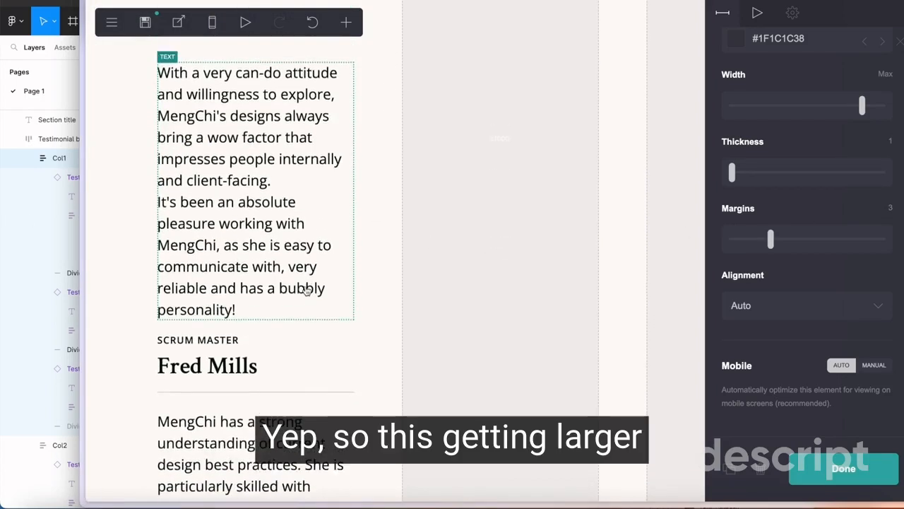
scroll(306, 289, "up", 1)
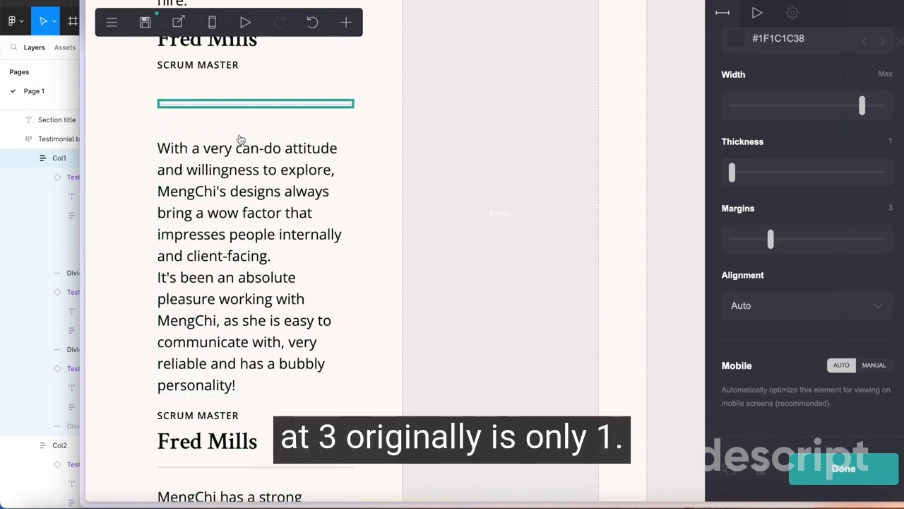
scroll(240, 137, "down", 5)
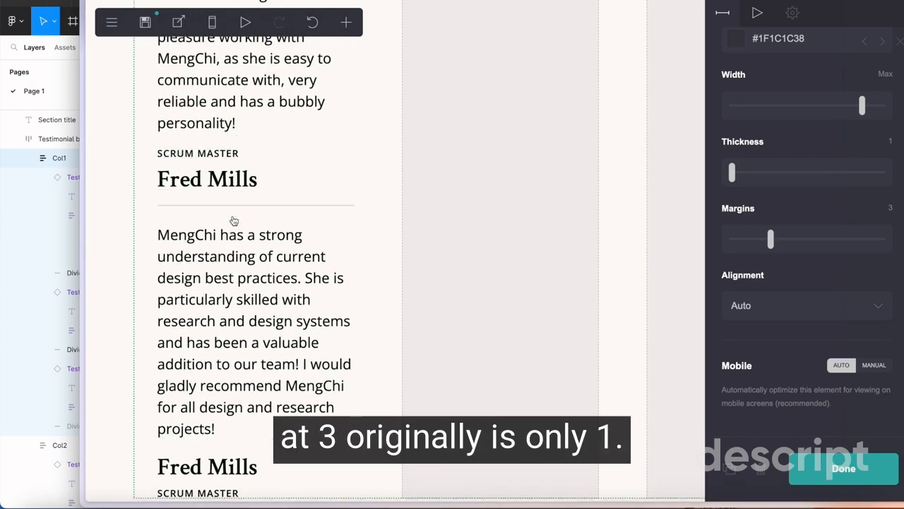
scroll(235, 216, "up", 5)
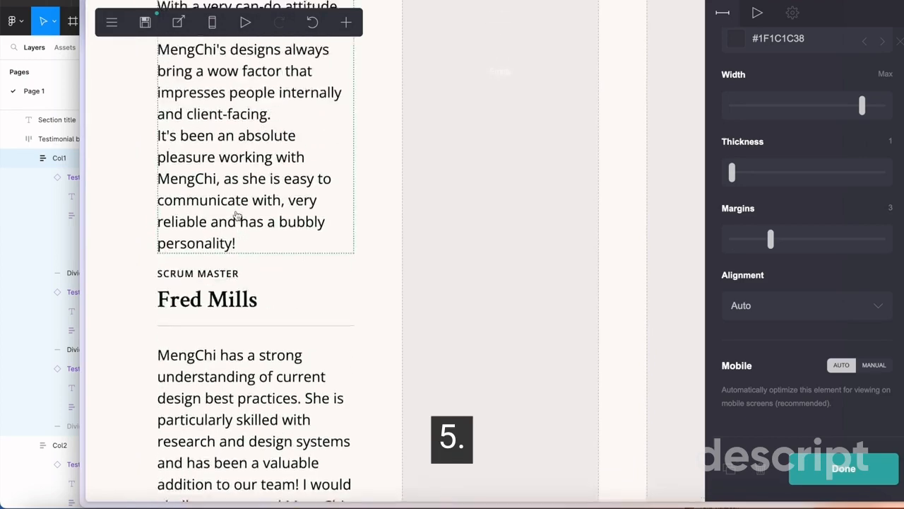
scroll(237, 216, "down", 5)
scroll(232, 162, "up", 1)
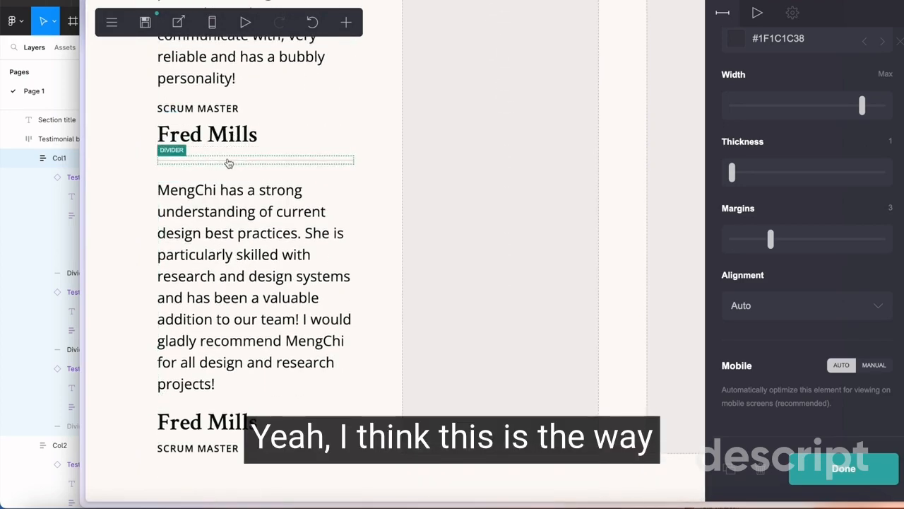
left_click(228, 161)
scroll(801, 299, "down", 3)
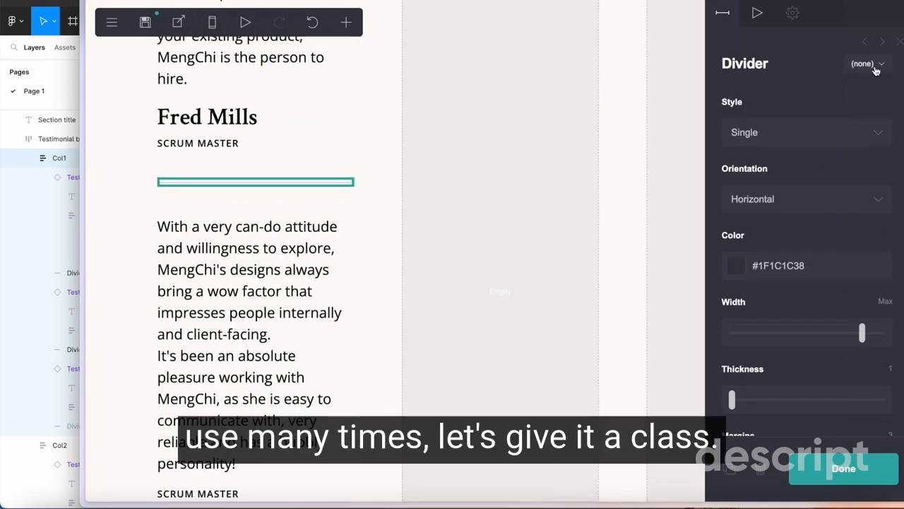
Save the first divider's settings as a new divider style named short line
left_click(876, 72)
left_click(808, 182)
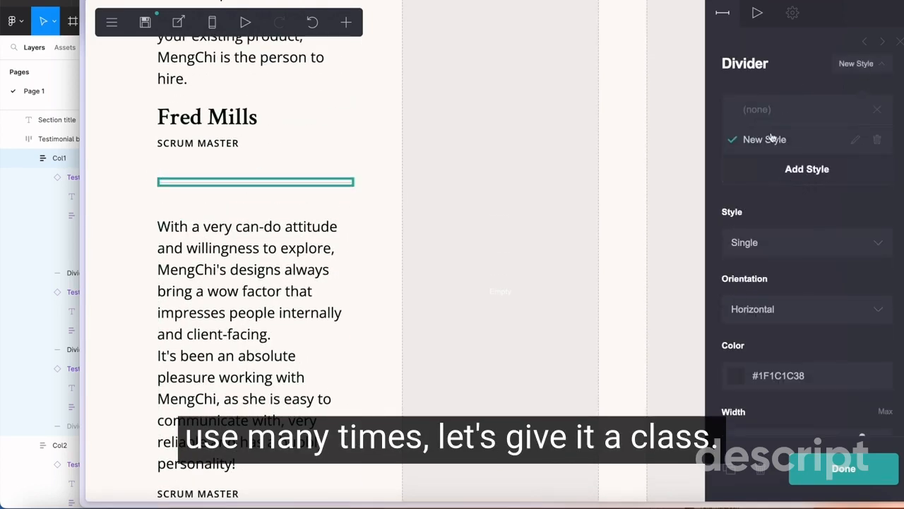
left_click(854, 139)
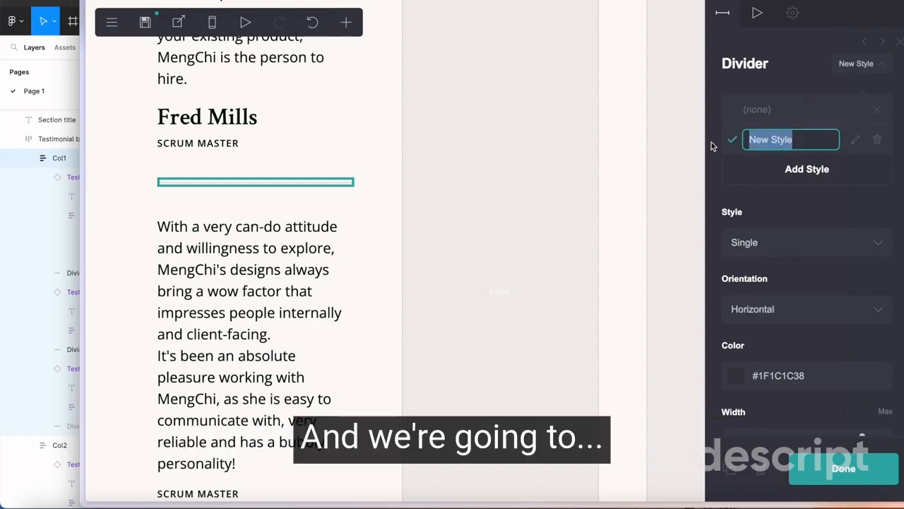
type("short line")
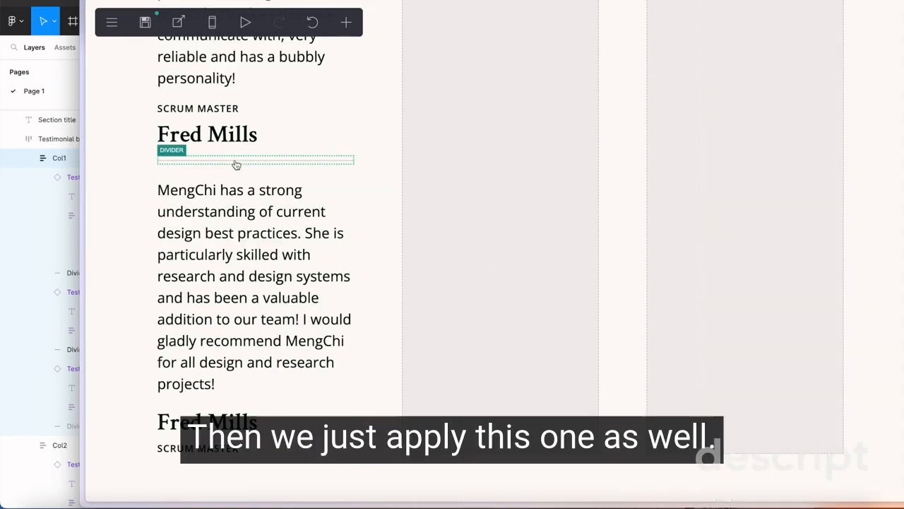
Apply the short line style to the divider below the second testimonial and finish editing
left_click(236, 163)
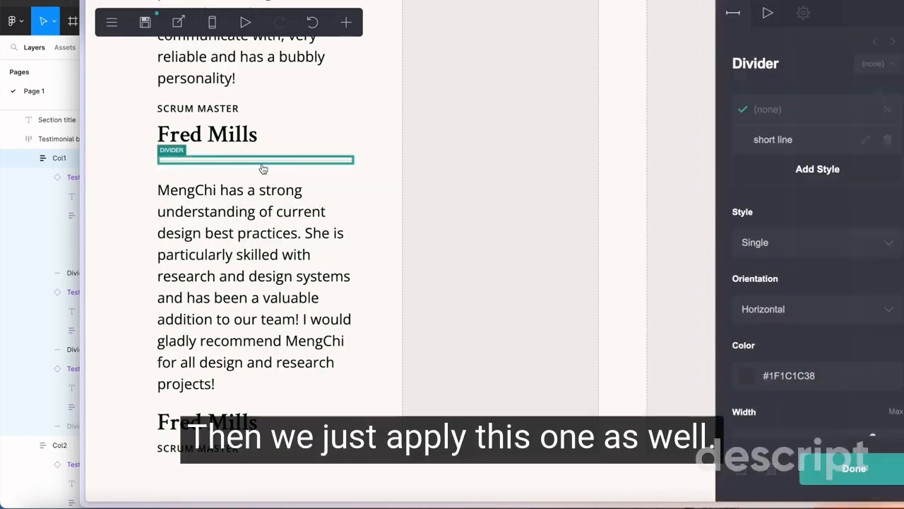
left_click(814, 139)
left_click(450, 169)
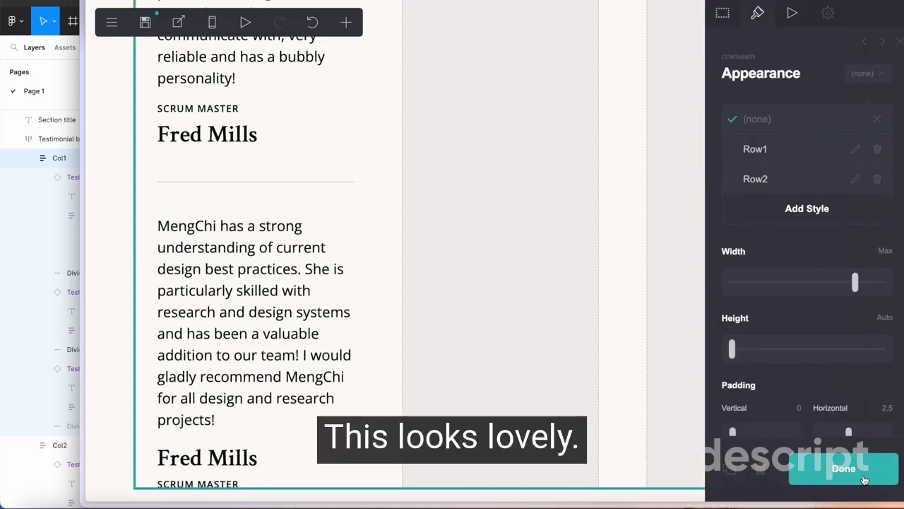
left_click(863, 480)
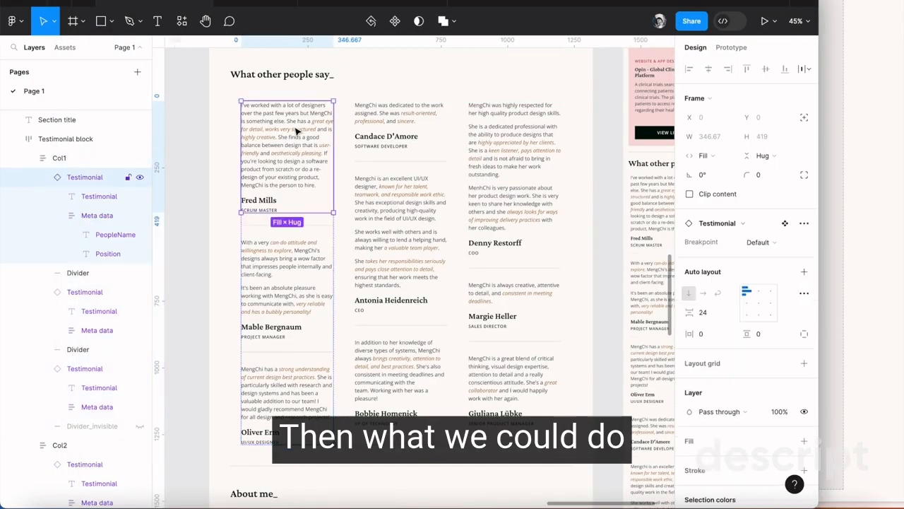
Switch to Figma and check which text colors the first two testimonials in the first column use
double_click(297, 132)
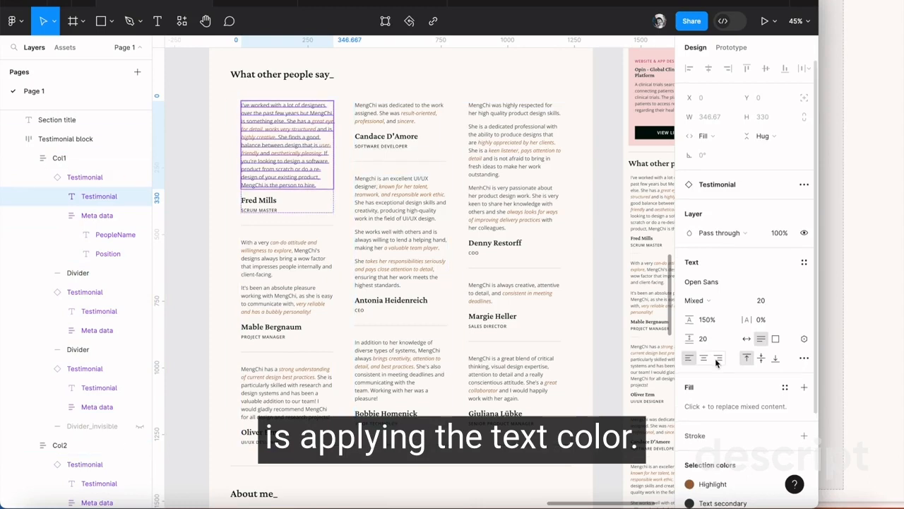
scroll(716, 362, "down", 3)
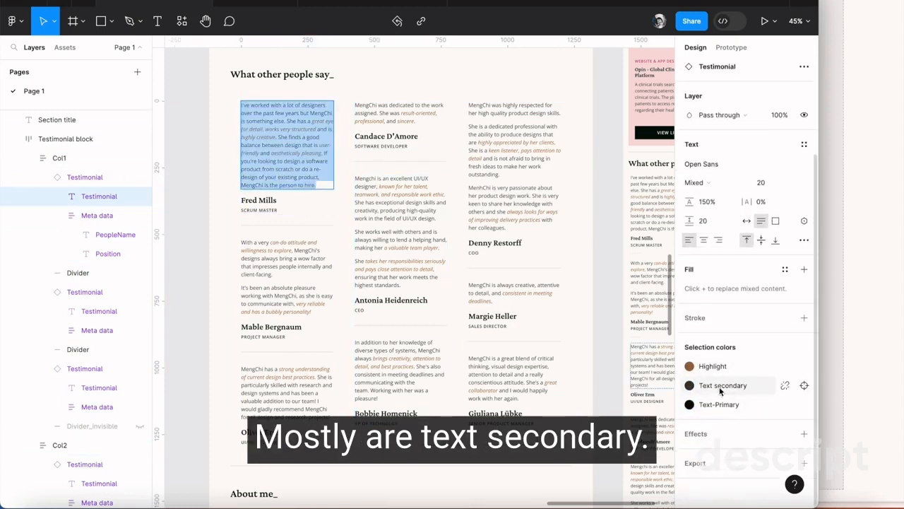
left_click(268, 283)
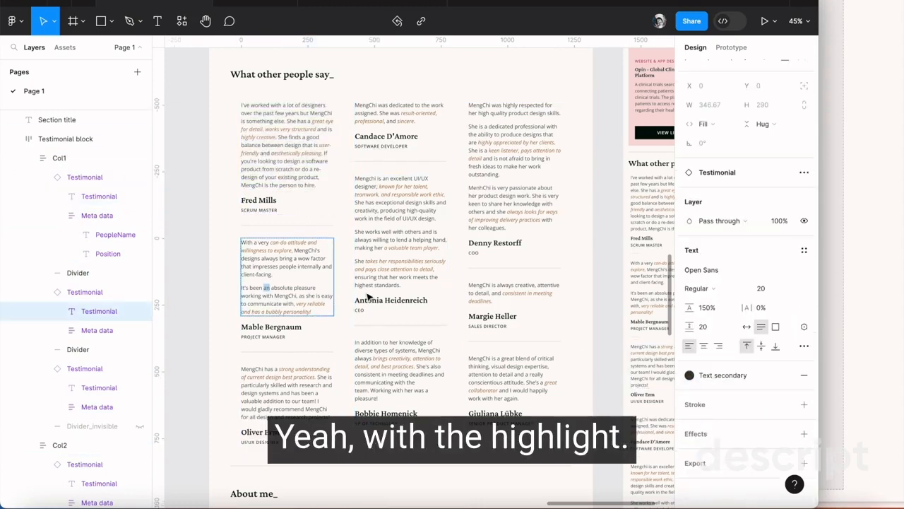
key("Escape")
left_click(312, 181)
left_click(313, 278)
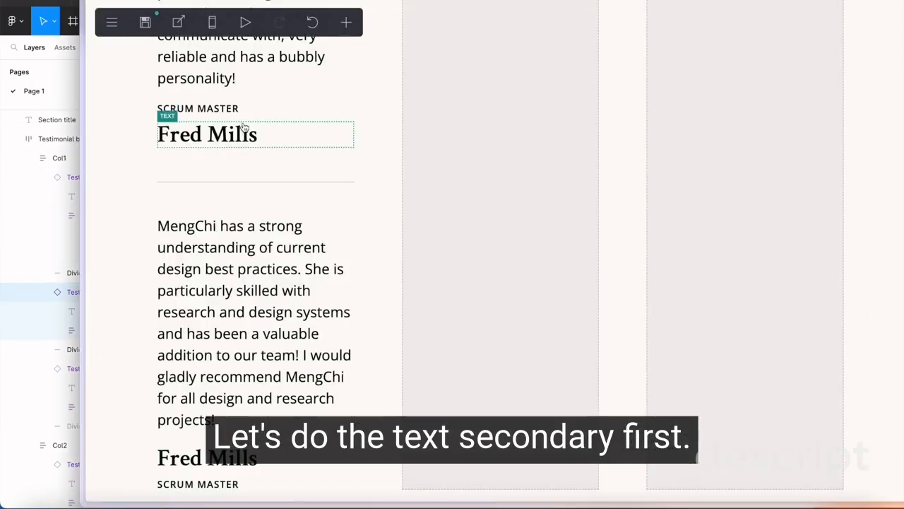
Copy the Text secondary color from Figma and set the Testimonial style's color to #333D3A in Carrd
scroll(219, 162, "up", 5)
left_click(204, 196)
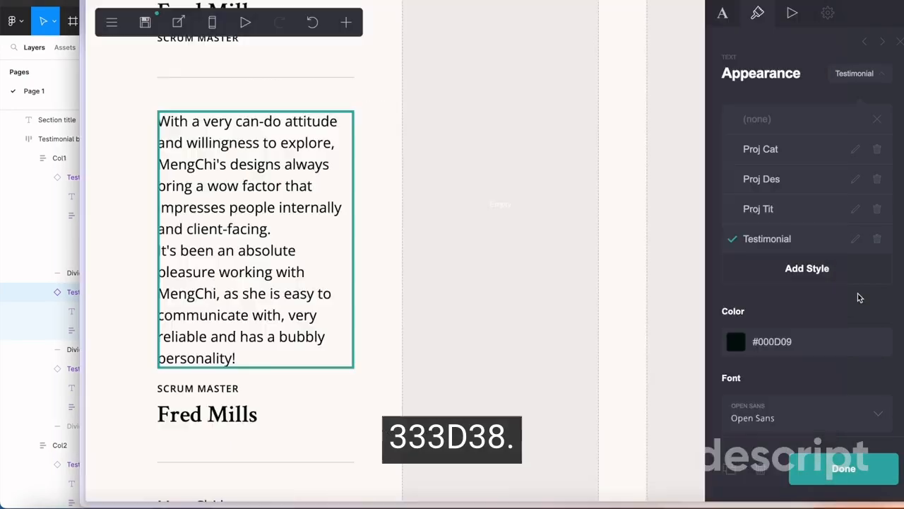
left_click(759, 341)
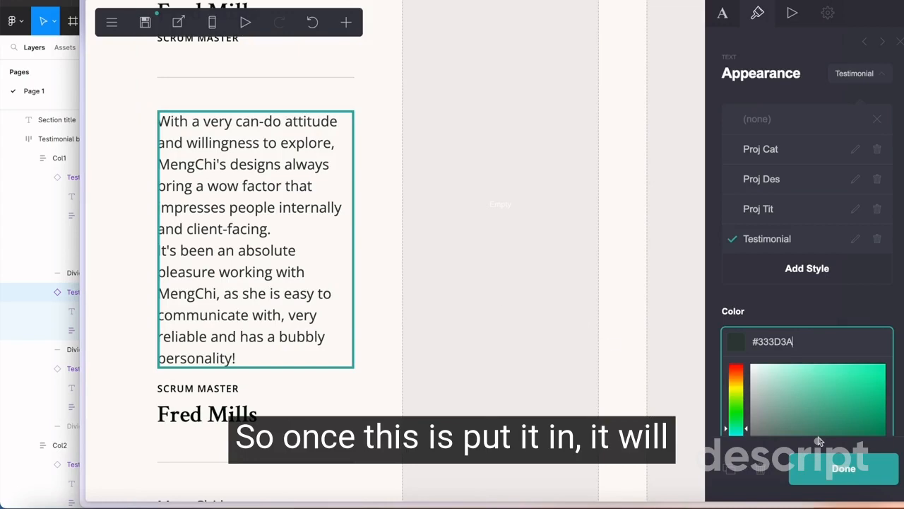
left_click(840, 468)
Check the text color of the first testimonial paragraph against the updated Testimonial style
scroll(217, 222, "up", 5)
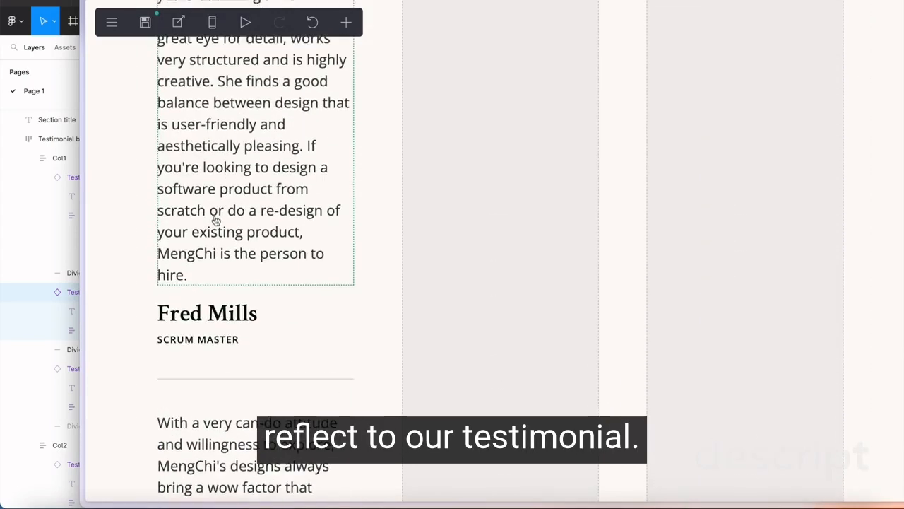
scroll(217, 222, "up", 5)
left_click(238, 264)
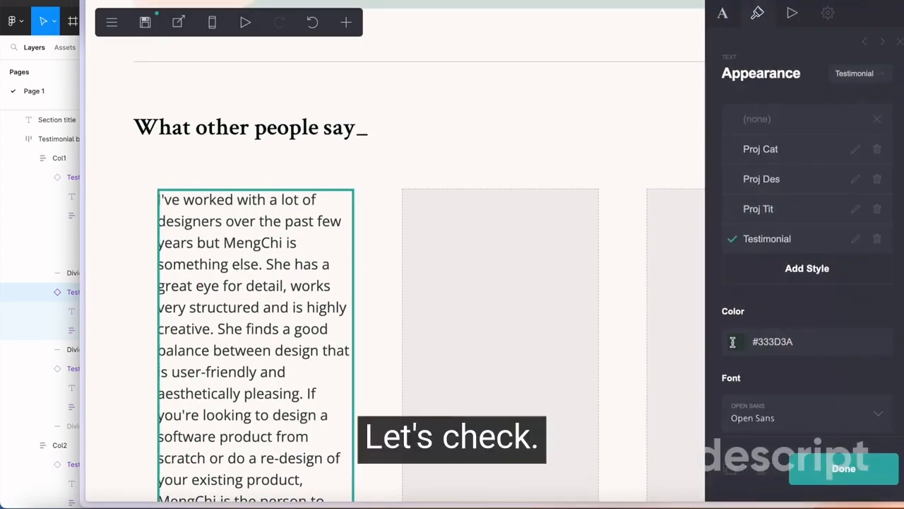
scroll(382, 293, "down", 8)
scroll(211, 84, "up", 1)
scroll(211, 84, "up", 2)
Switch to Figma and check the colors of the first reviewer's name and position
left_click(216, 130)
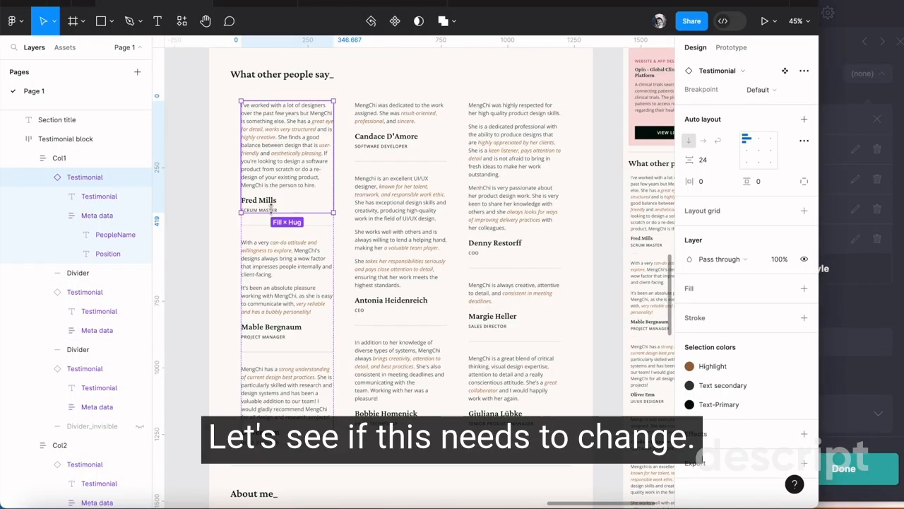
double_click(275, 209)
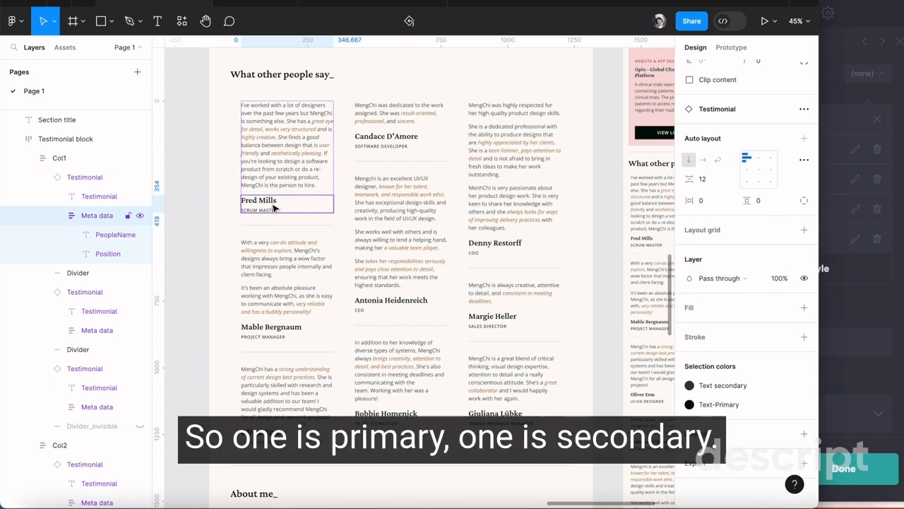
double_click(274, 210)
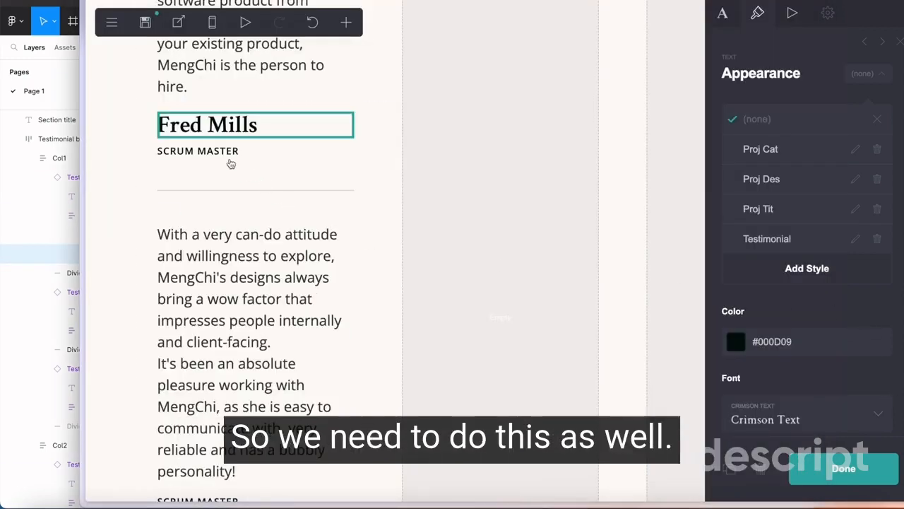
Back in Carrd, add a new text style to the first reviewer's job title line and name it Position
left_click(232, 153)
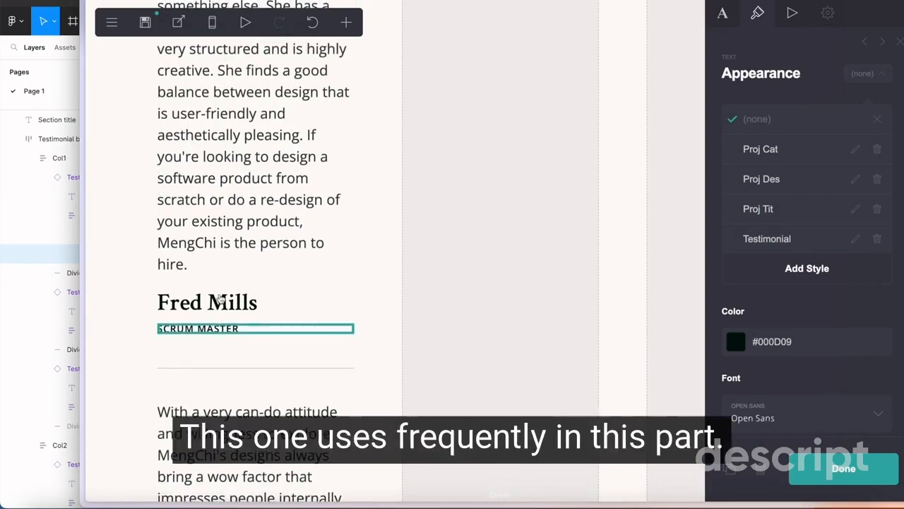
scroll(214, 90, "down", 8)
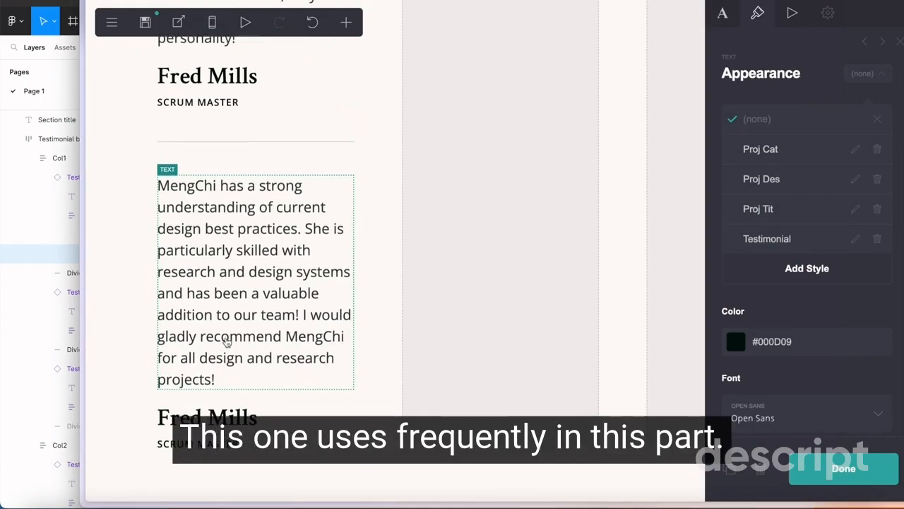
scroll(214, 91, "up", 7)
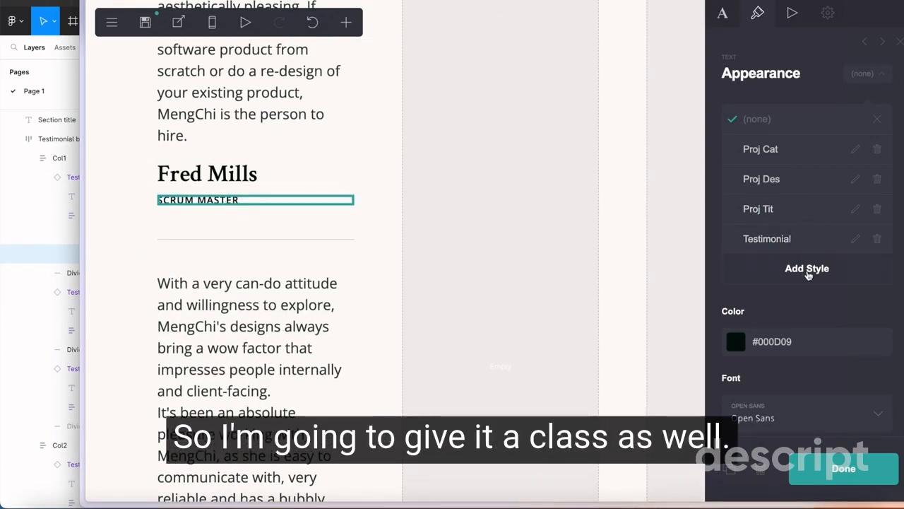
left_click(808, 275)
left_click(3, 233)
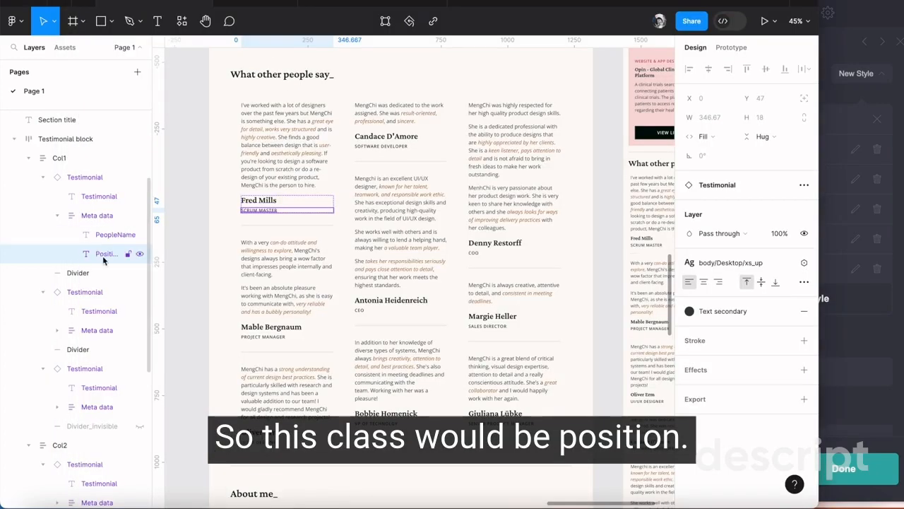
left_click(859, 117)
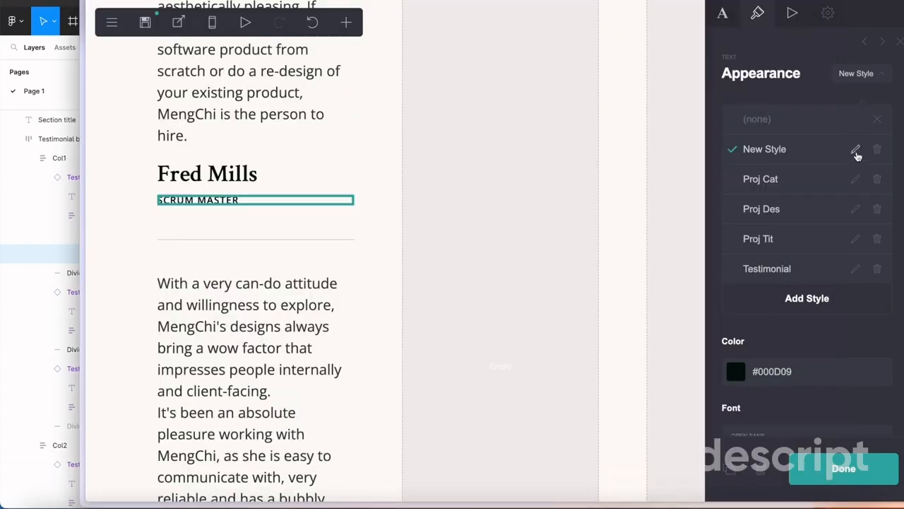
left_click(855, 152)
type("Position")
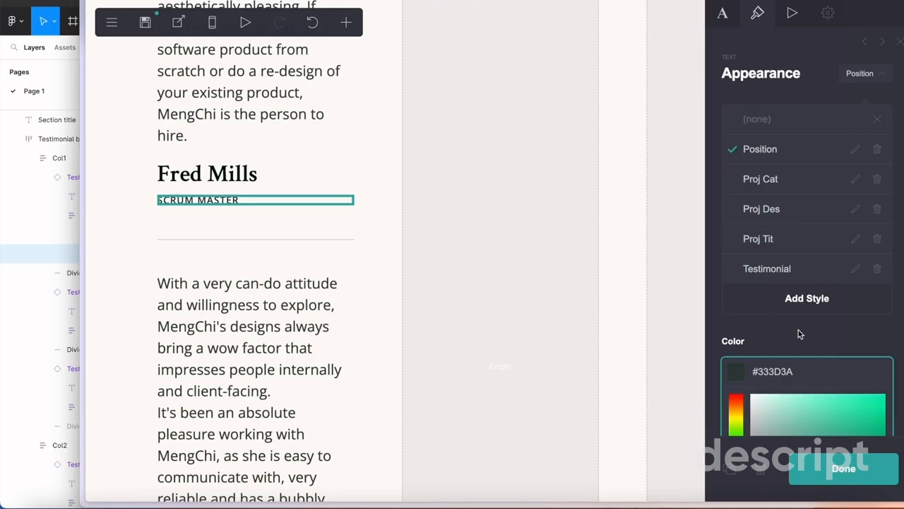
Set the Position style's color to #333D3A and finish editing the job title
left_click(797, 328)
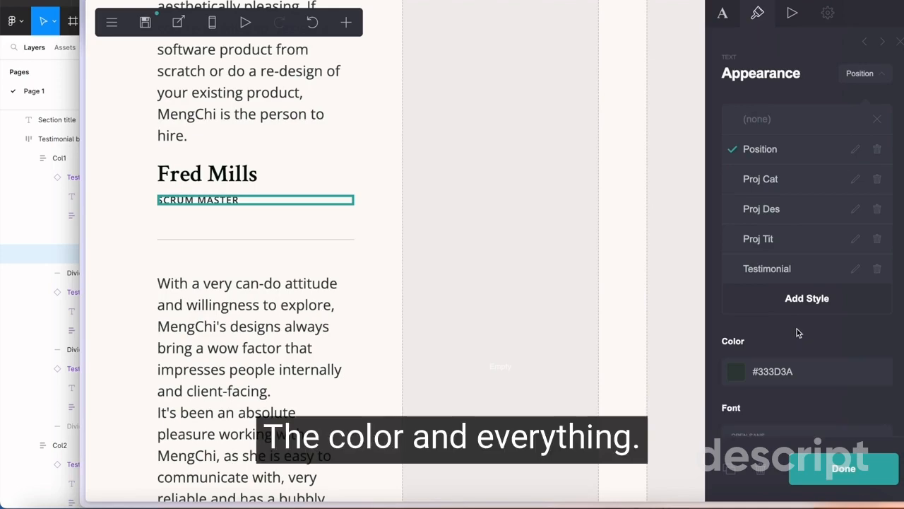
scroll(797, 328, "down", 10)
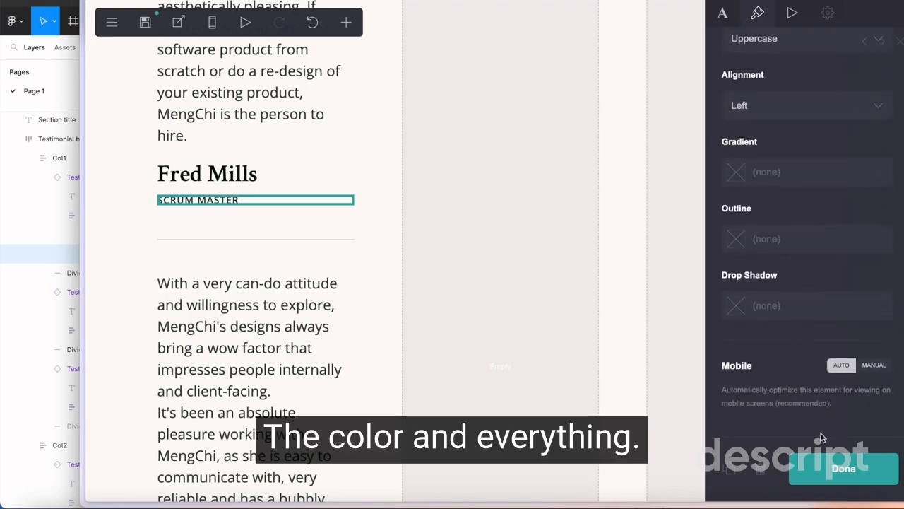
left_click(841, 468)
Apply the Position style to the job title lines under the second and third testimonials
scroll(333, 196, "down", 6)
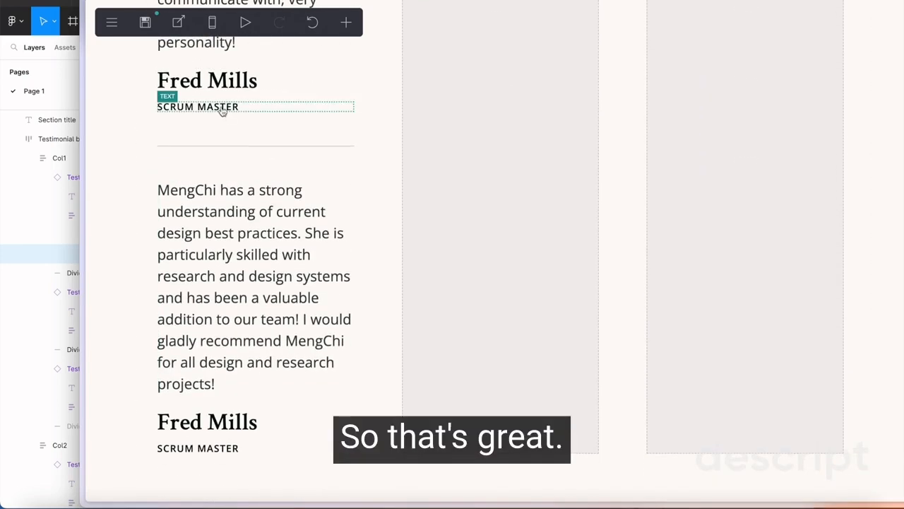
left_click(222, 105)
scroll(811, 362, "up", 10)
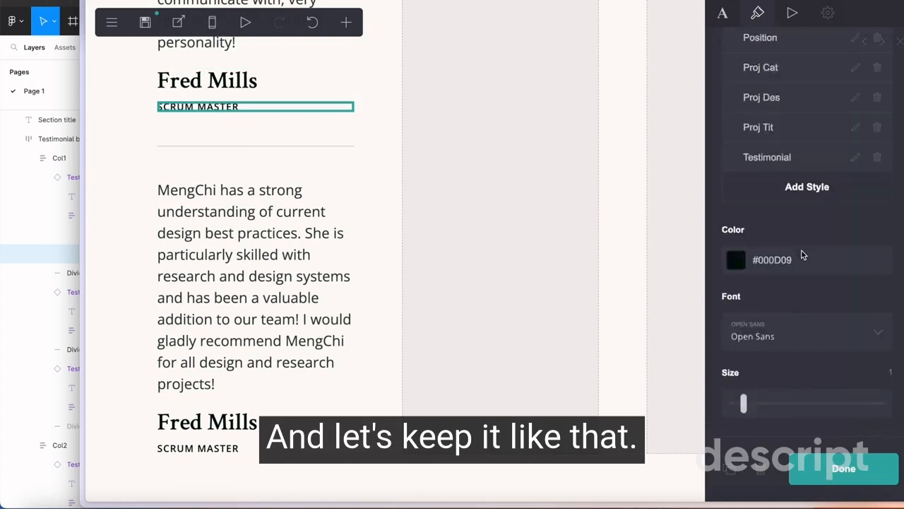
left_click(805, 157)
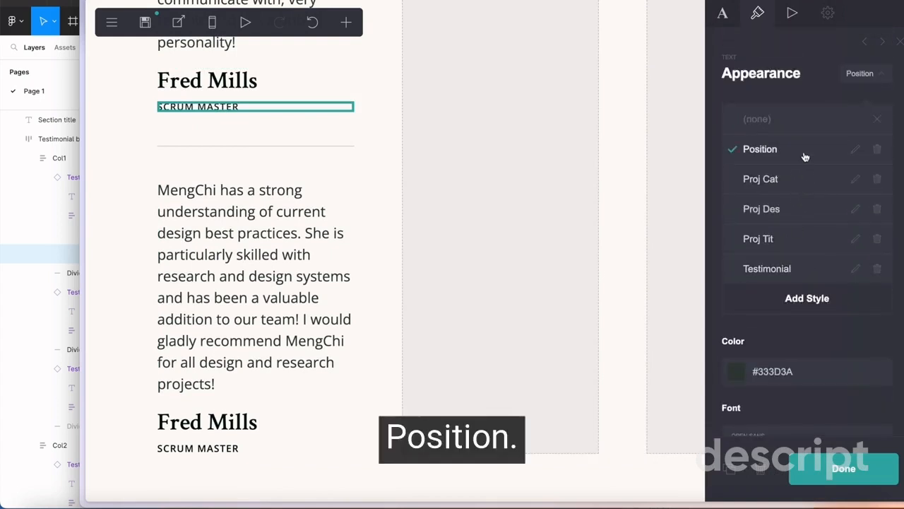
left_click(259, 450)
left_click(257, 451)
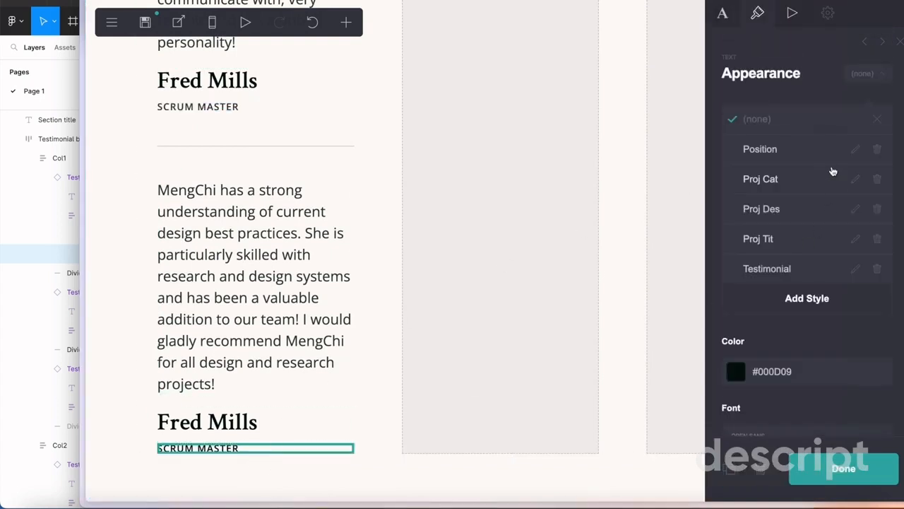
left_click(823, 159)
Review the first testimonial column, and examine the Markdown formatting options supported by the first testimonial's text
scroll(261, 176, "up", 10)
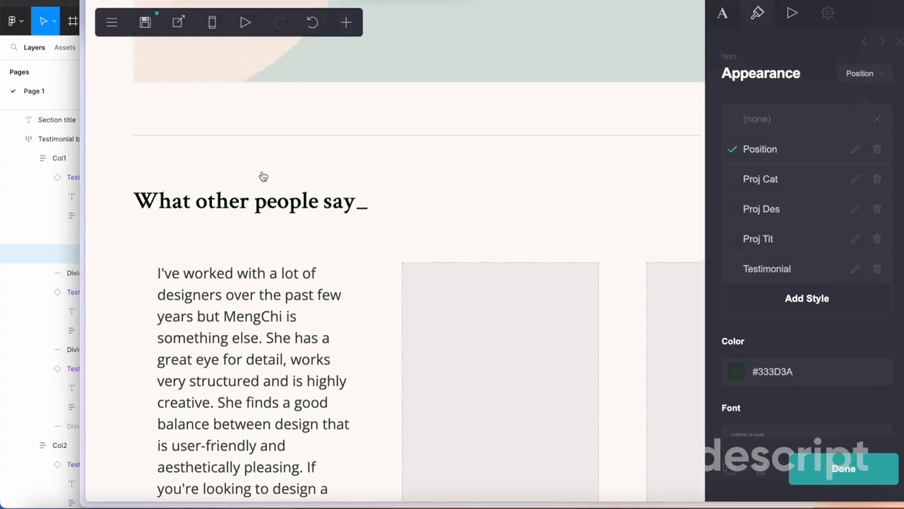
left_click(389, 246)
scroll(390, 246, "down", 5)
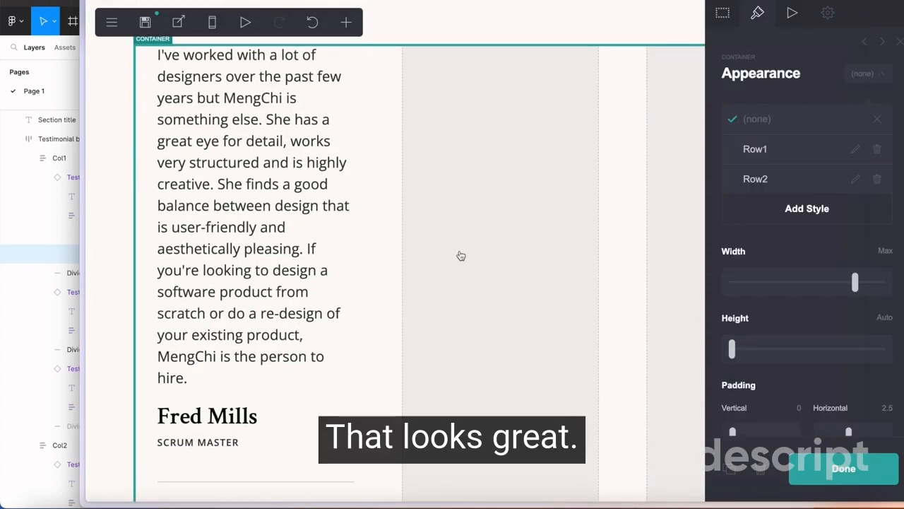
scroll(458, 255, "down", 4)
scroll(460, 255, "up", 5)
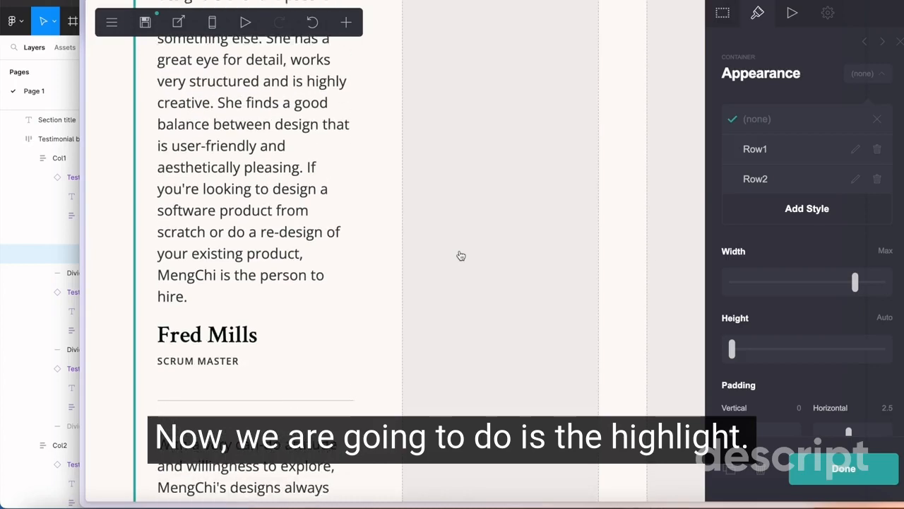
left_click(201, 215)
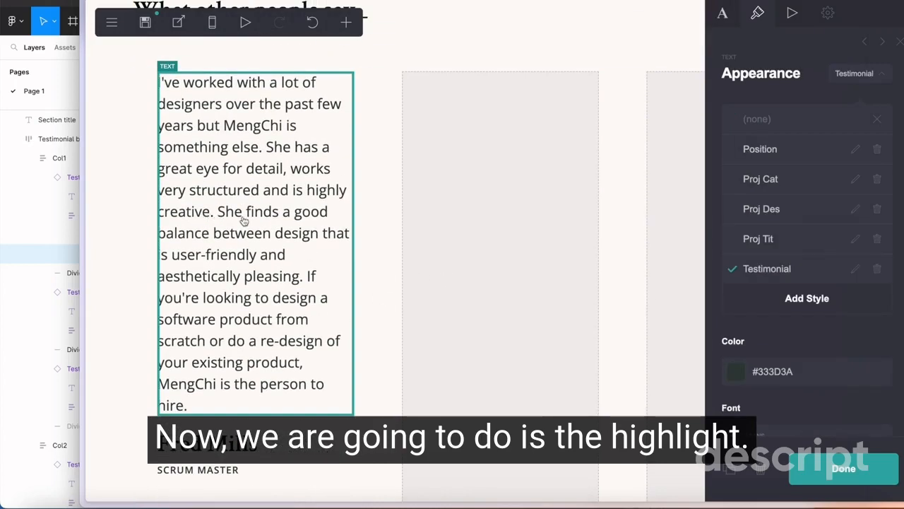
left_click(724, 18)
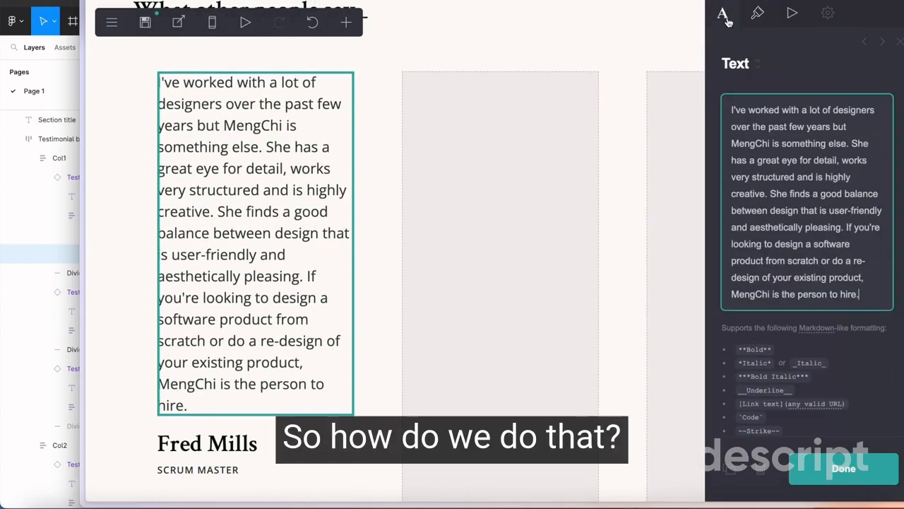
scroll(813, 279, "down", 4)
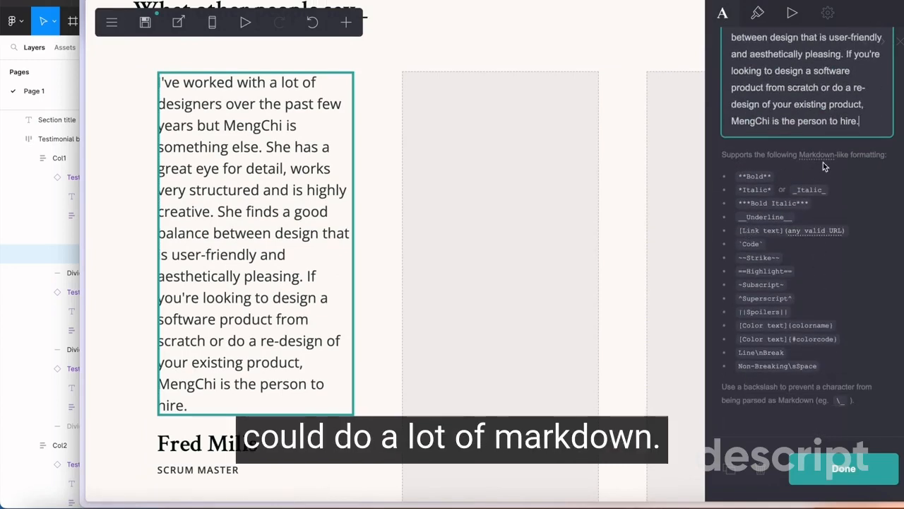
Switch to Figma and check which phrases in the first testimonial are highlighted
left_click(42, 207)
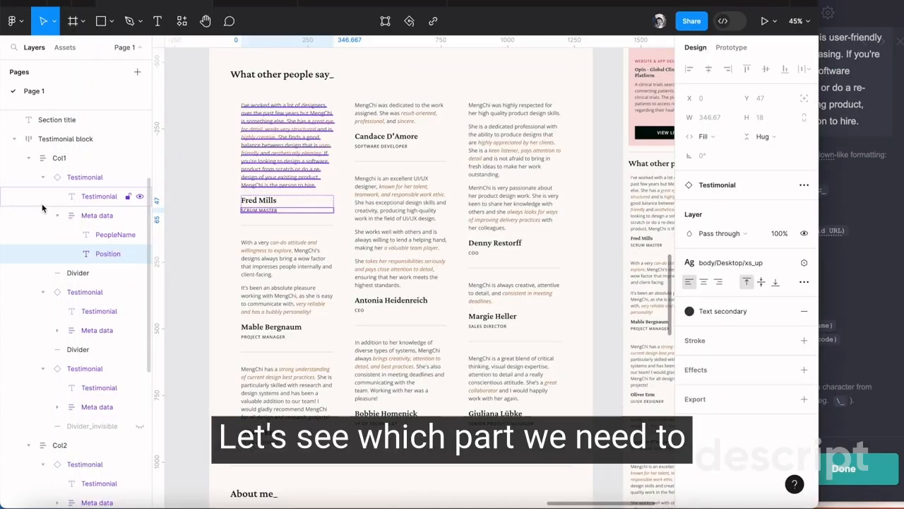
left_click(302, 162)
left_click(368, 160)
scroll(339, 145, "up", 4)
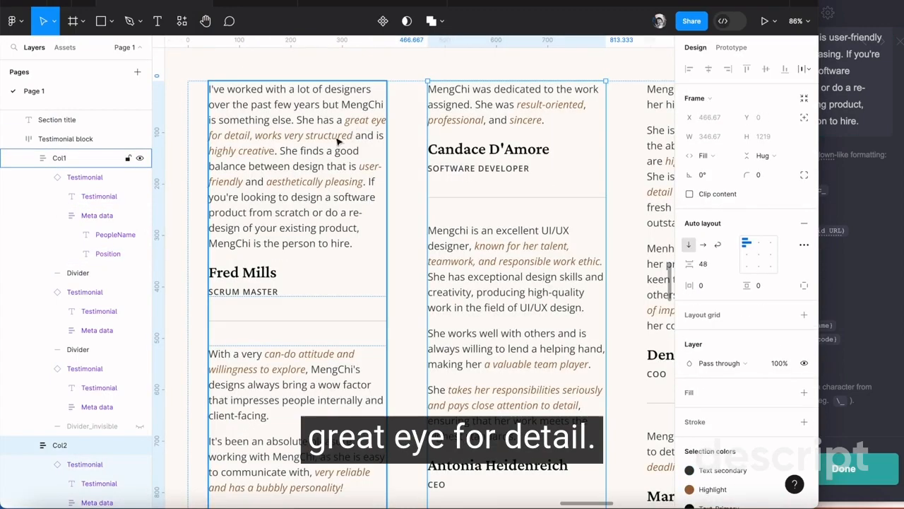
scroll(380, 183, "down", 4)
left_click(840, 113)
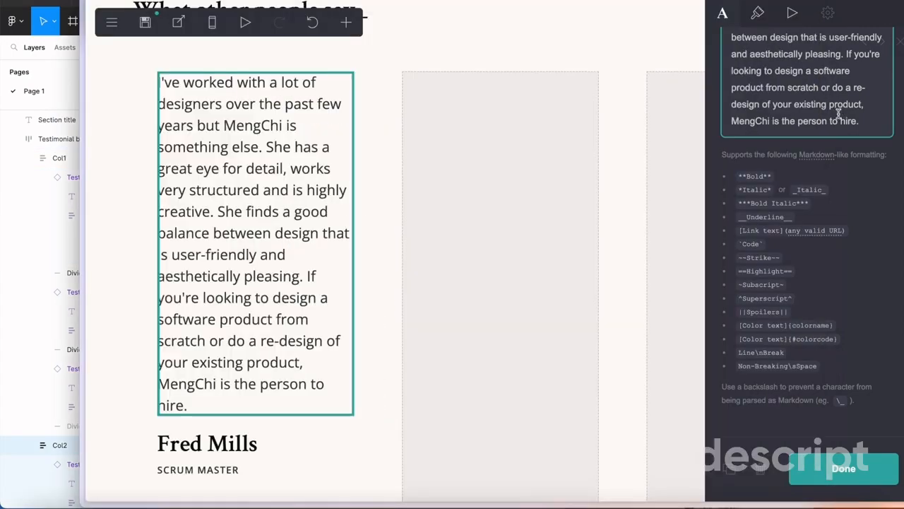
Italicize the phrase "great eye for detail" in the first testimonial by wrapping it in asterisks
scroll(836, 146, "up", 3)
left_click_drag(757, 160, 837, 160)
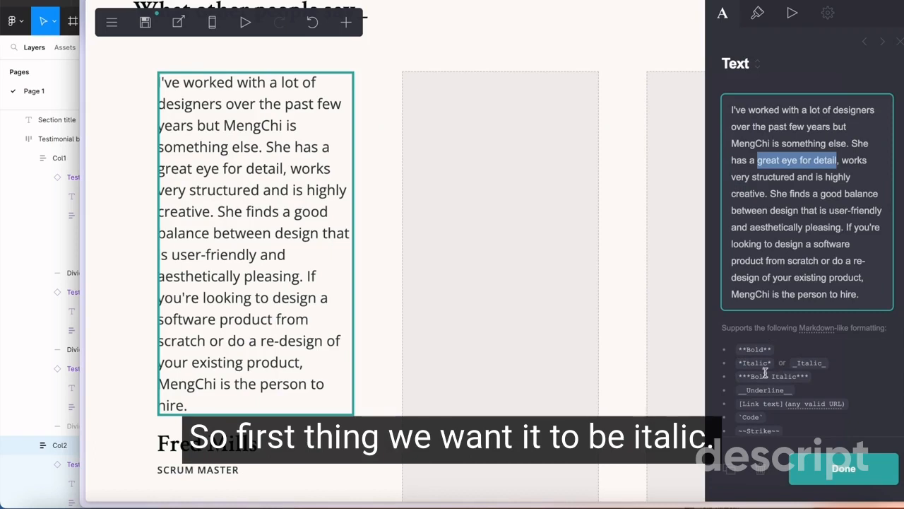
left_click(757, 161)
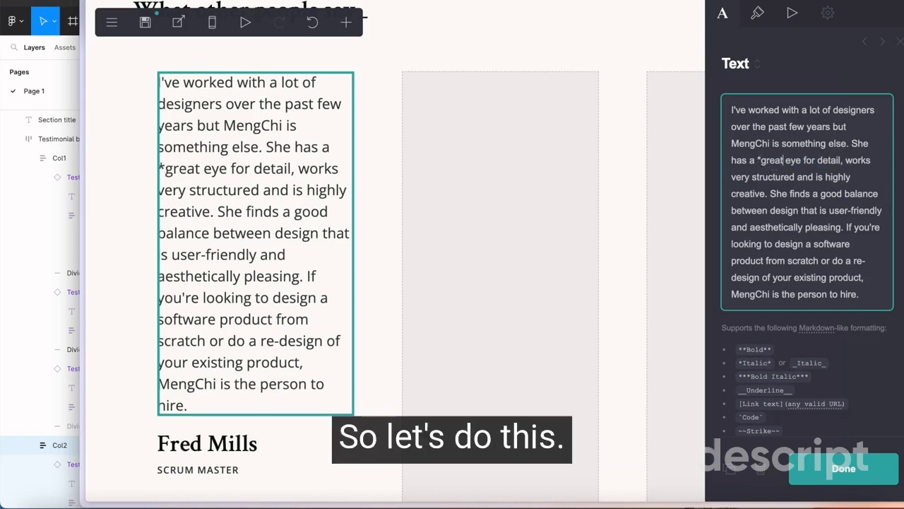
type("*")
left_click(842, 161)
type("*")
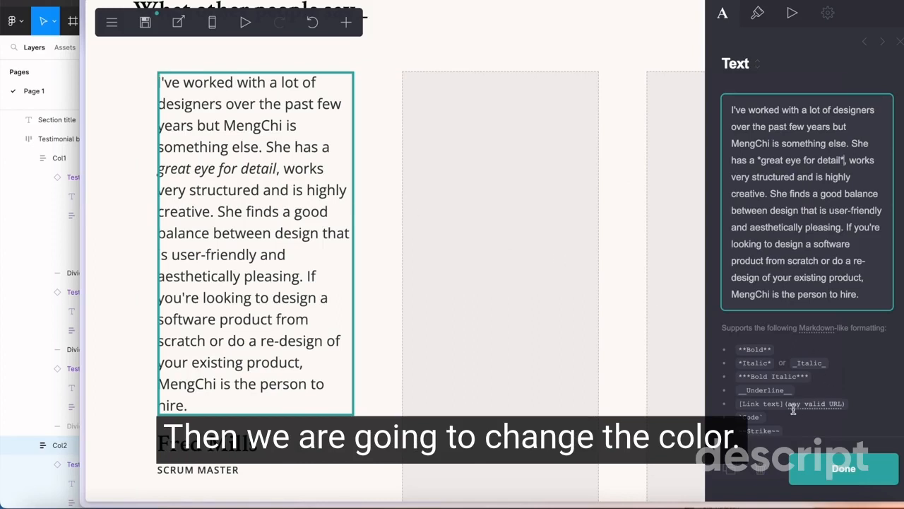
Color the italic phrase "great eye for detail" with #9E683F using color Markdown, and finish editing the testimonial
scroll(776, 402, "down", 5)
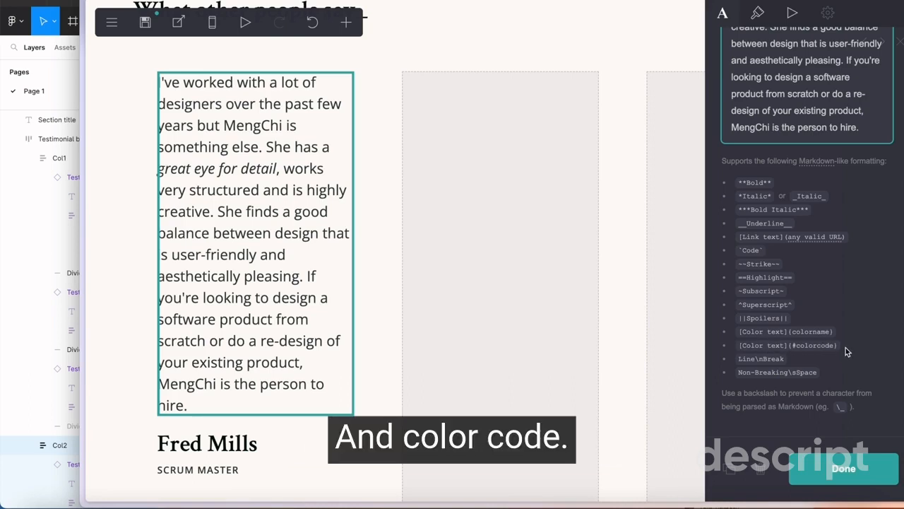
scroll(846, 351, "up", 3)
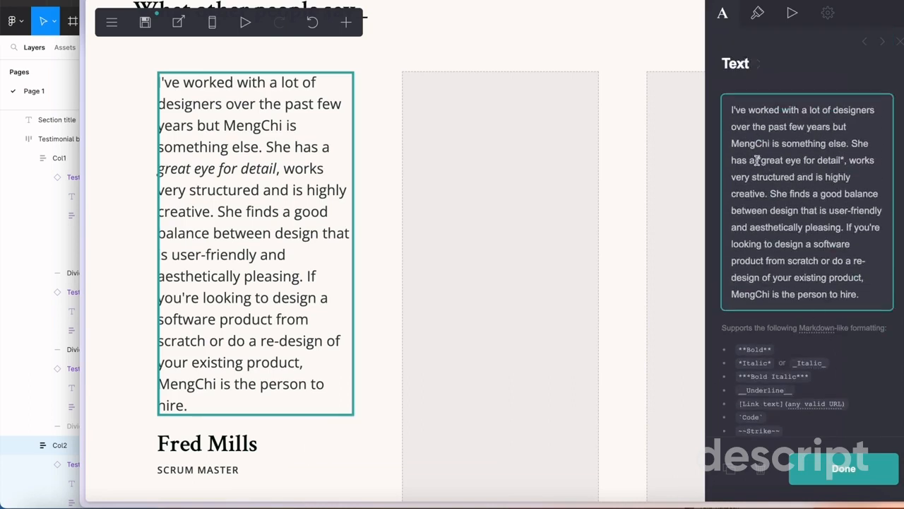
left_click(757, 161)
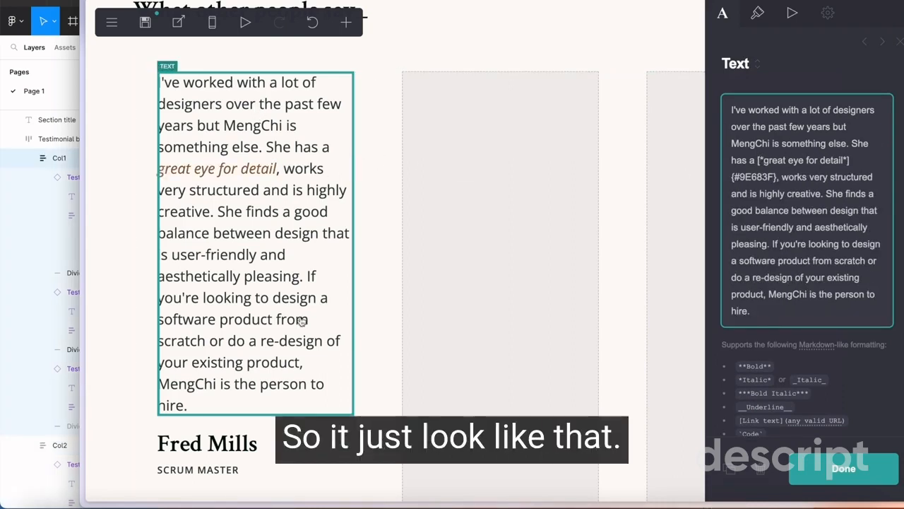
scroll(290, 259, "down", 5)
scroll(276, 140, "down", 7)
scroll(276, 140, "up", 7)
scroll(274, 145, "down", 6)
scroll(298, 287, "down", 2)
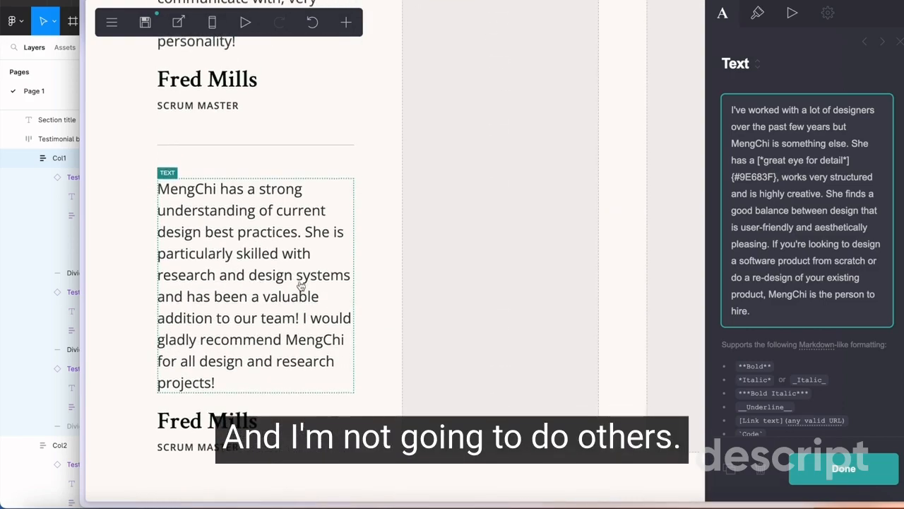
left_click(834, 481)
Duplicate the first column's testimonials, reviewer names, job titles and dividers into the second column
scroll(459, 244, "up", 10)
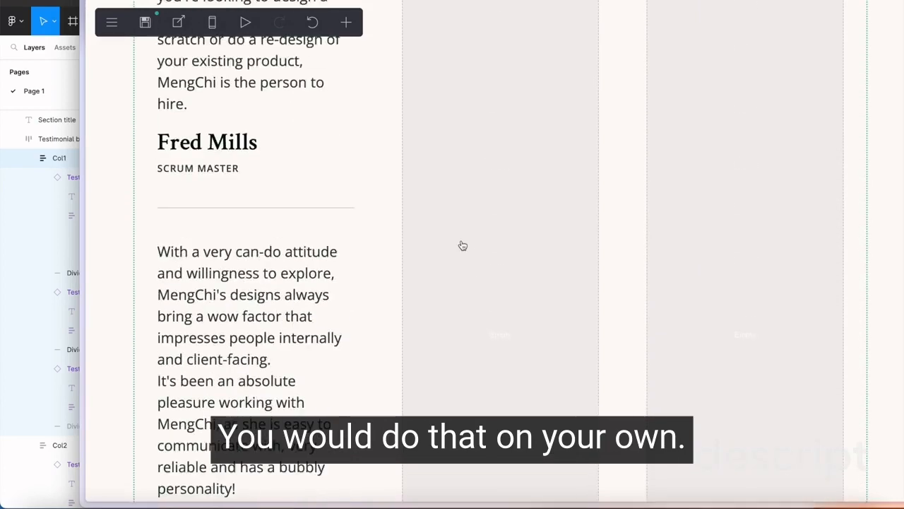
scroll(450, 246, "down", 3)
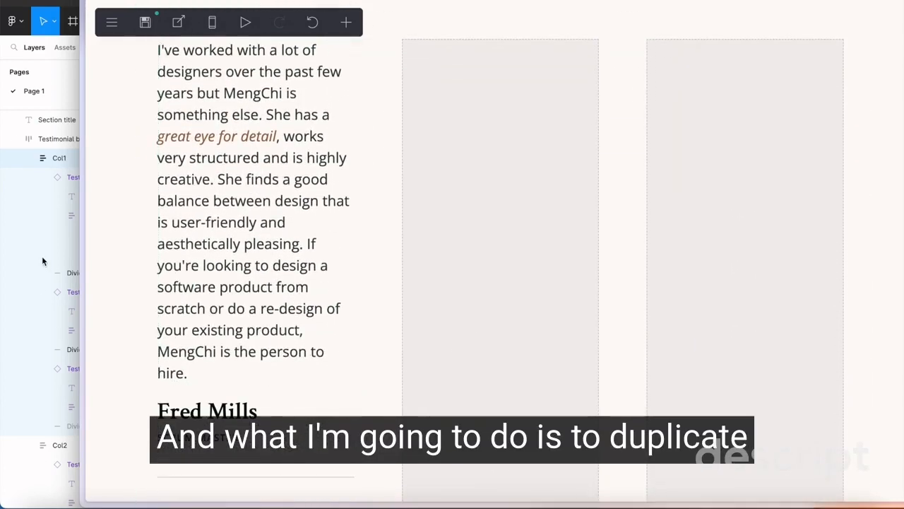
left_click(241, 224)
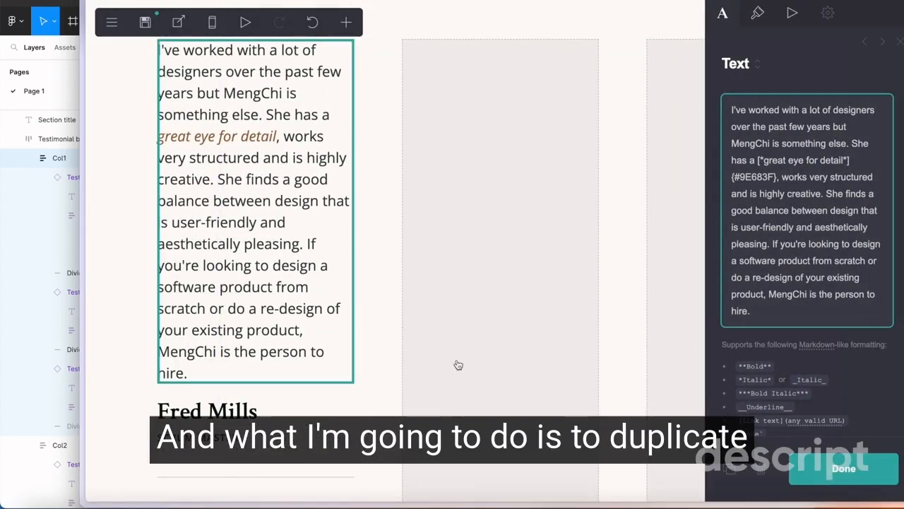
scroll(396, 254, "up", 1)
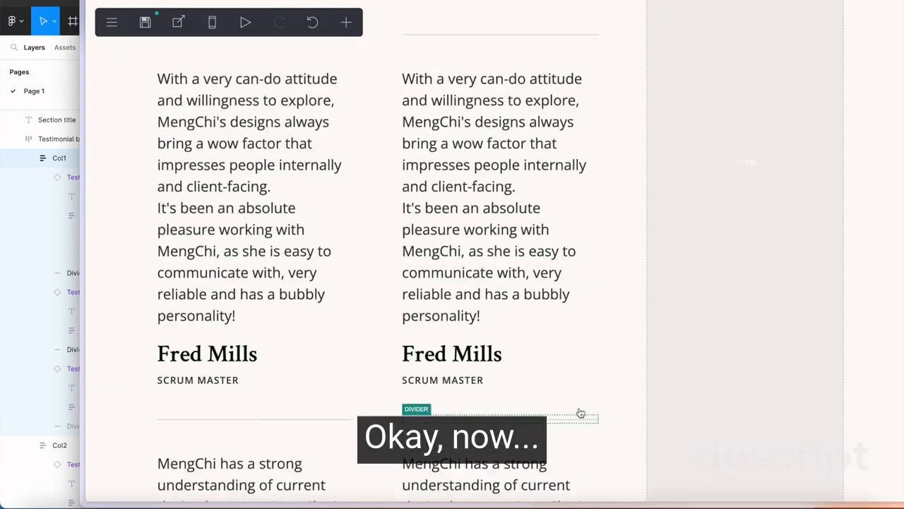
scroll(579, 412, "up", 10)
scroll(391, 369, "down", 5)
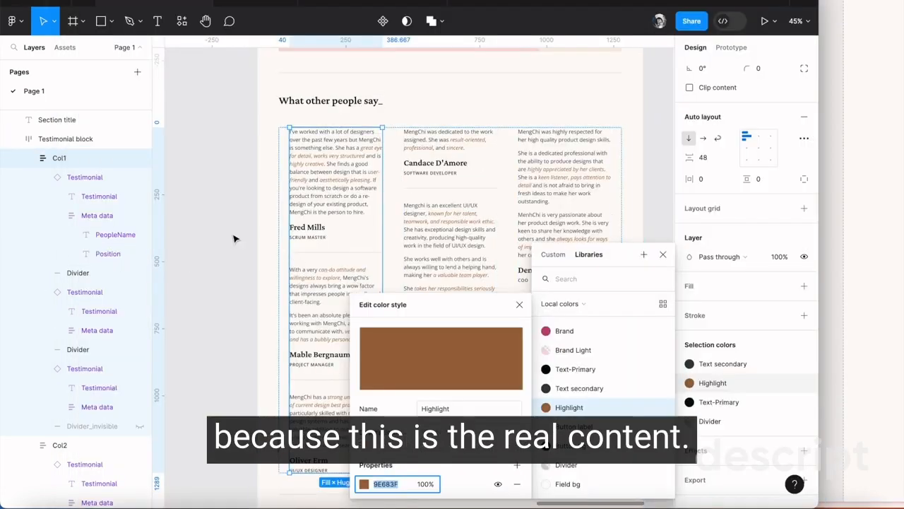
Compare the divider alignment across the testimonial columns in Figma with the two filled columns in Carrd
left_click(235, 239)
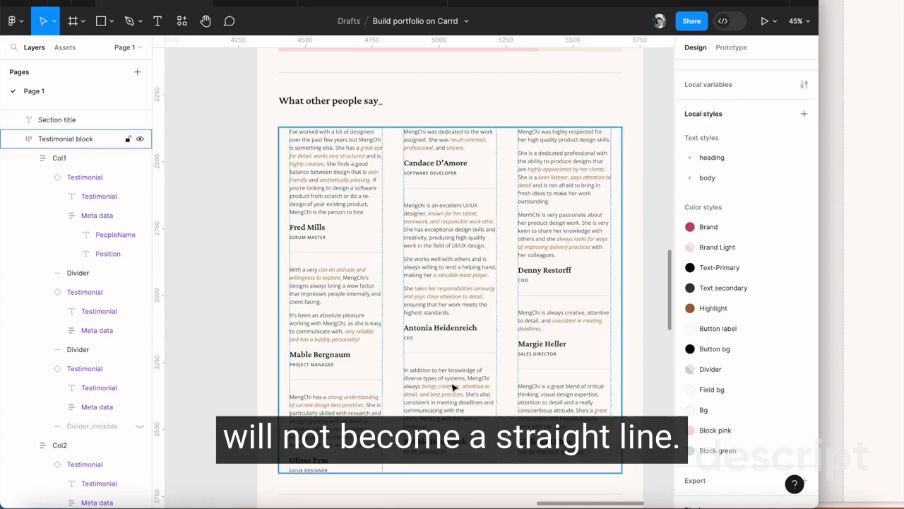
left_click(854, 284)
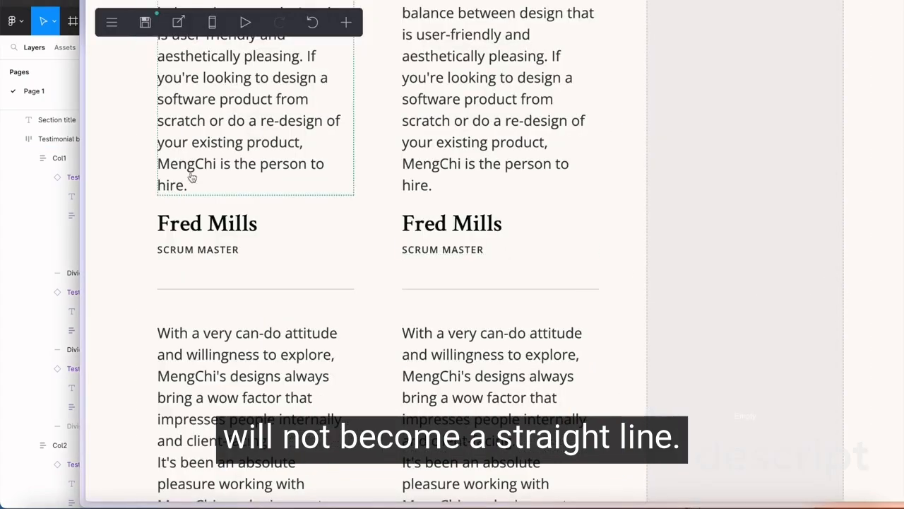
scroll(320, 211, "down", 4)
scroll(368, 270, "up", 1)
Reorder the second column's testimonials so "With a very can-do attitude" comes first, "MengChi has a strong" second and "I've worked with a lot of" last
left_click(455, 325)
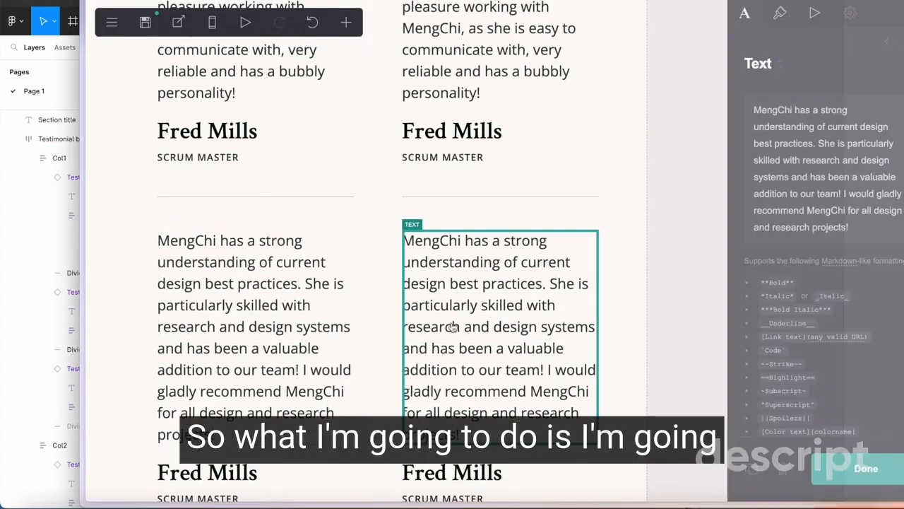
left_click_drag(514, 361, 514, 118)
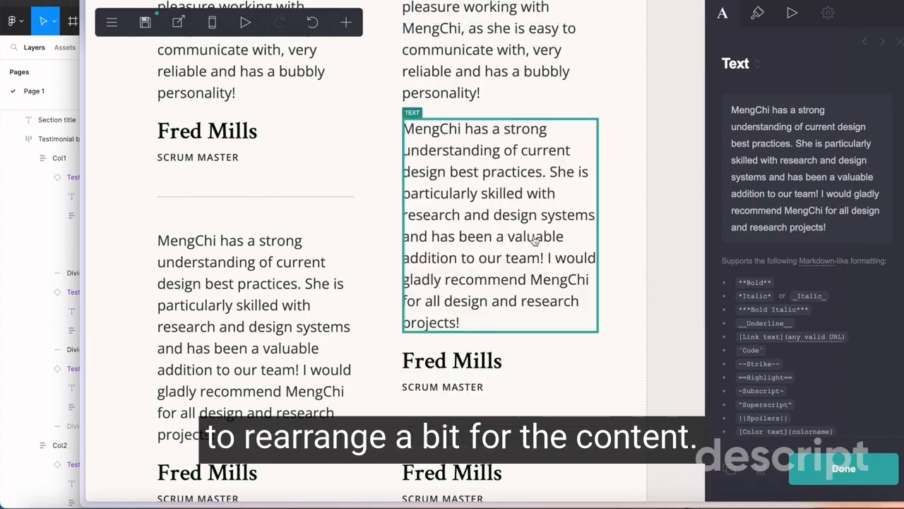
scroll(534, 242, "up", 3)
scroll(534, 243, "up", 5)
scroll(527, 250, "down", 2)
left_click_drag(497, 334, 494, 433)
scroll(502, 200, "up", 2)
left_click_drag(509, 505, 525, 407)
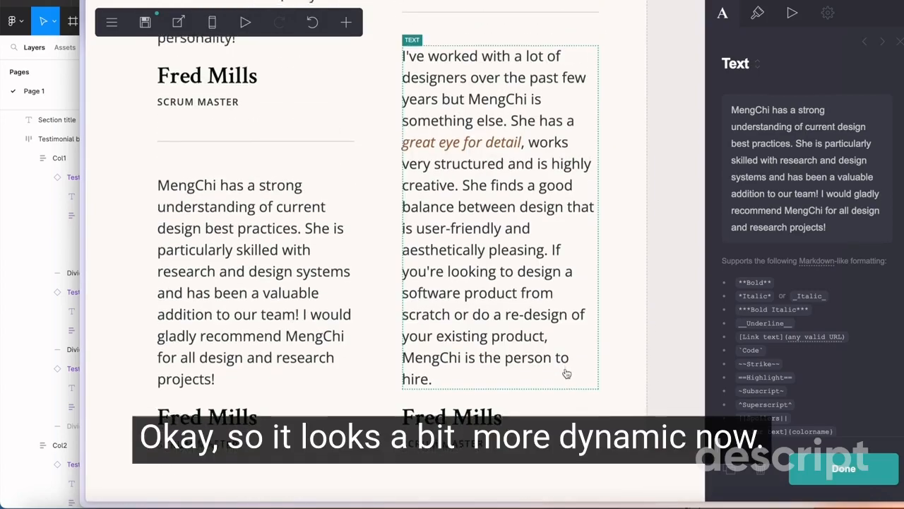
scroll(566, 373, "up", 10)
left_click(813, 477)
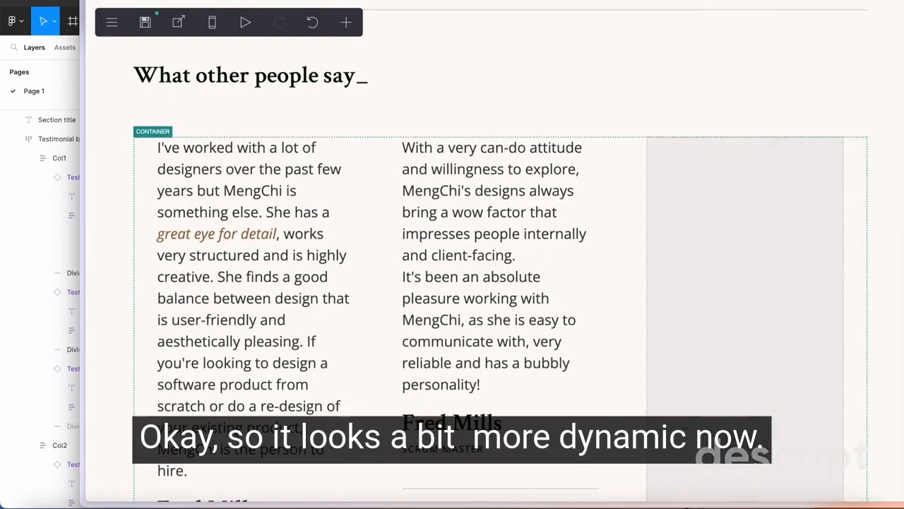
Fill the third column with copies of the testimonials, reviewer names, job titles and dividers, starting with the "MengChi has a strong" testimonial
scroll(615, 400, "down", 5)
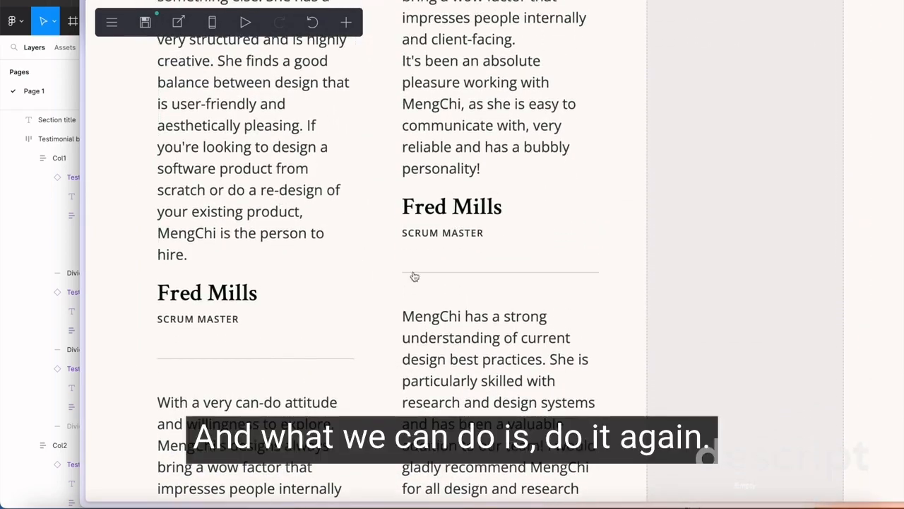
scroll(573, 319, "down", 3)
left_click(575, 337)
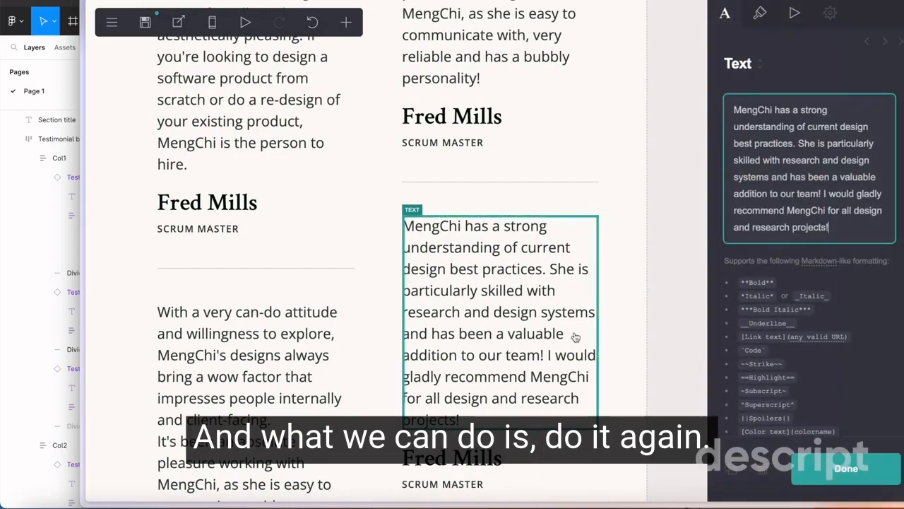
left_click(732, 470)
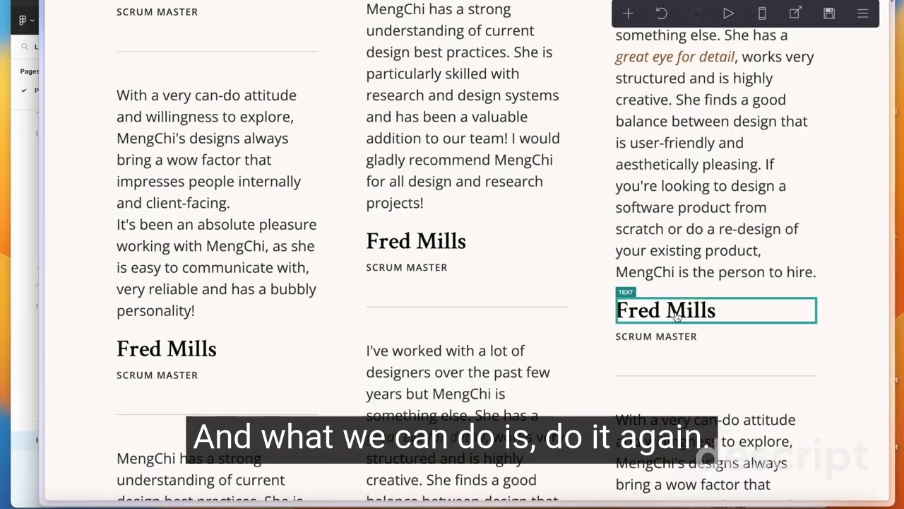
left_click(676, 312)
Review the staggered layout of the three testimonial columns in Carrd and compare it with the testimonial block in Figma
scroll(555, 362, "down", 3)
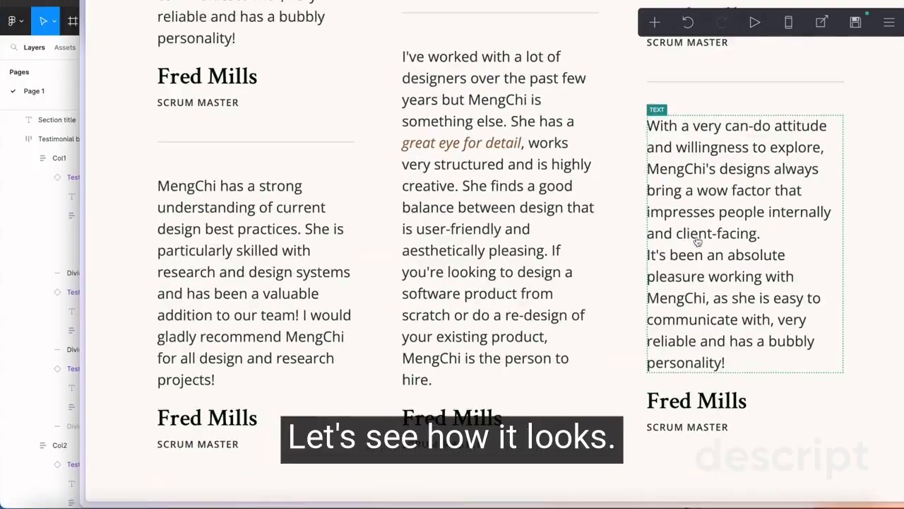
scroll(698, 239, "up", 5)
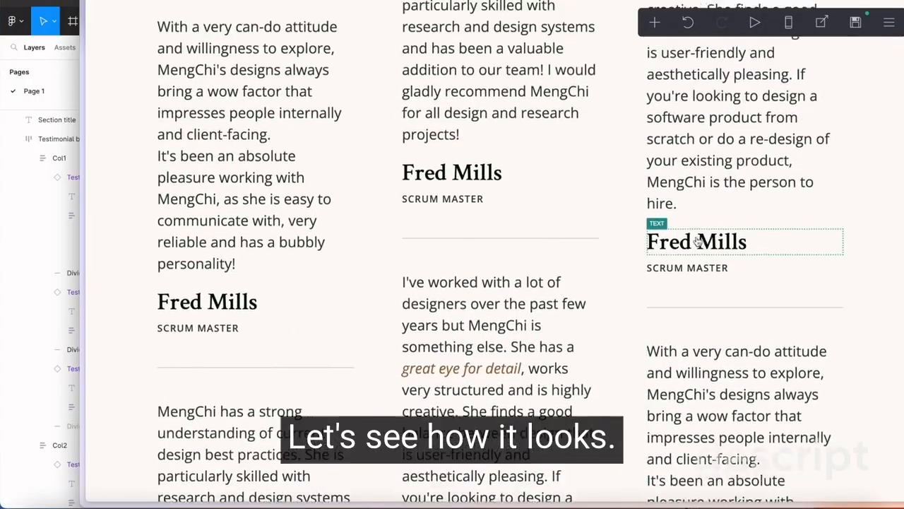
scroll(697, 242, "up", 10)
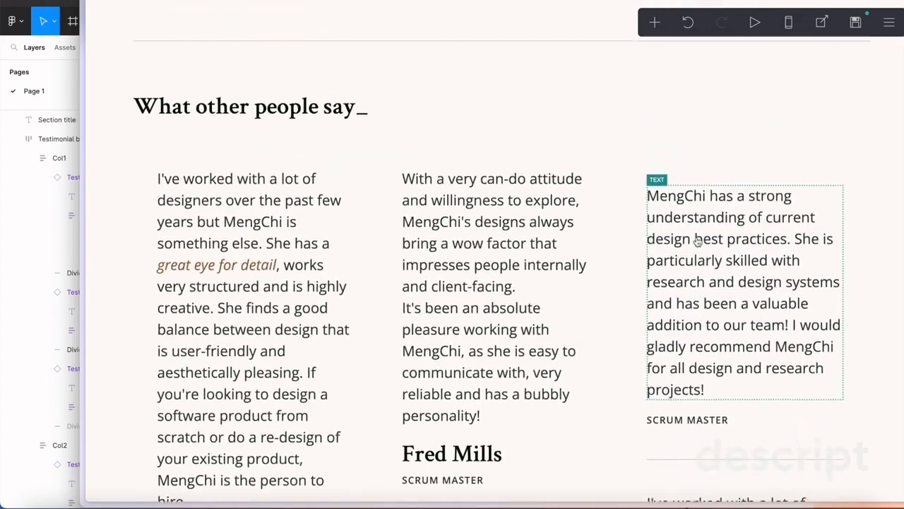
scroll(697, 242, "down", 10)
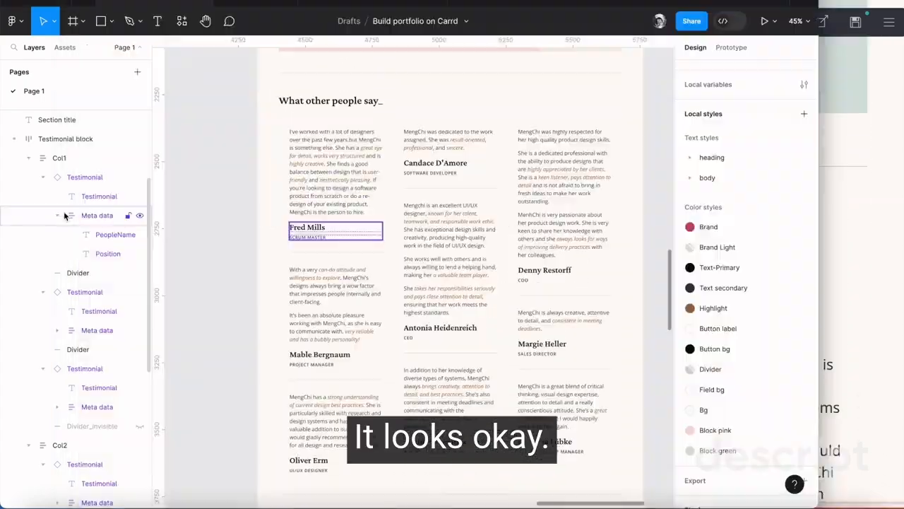
scroll(195, 200, "down", 6)
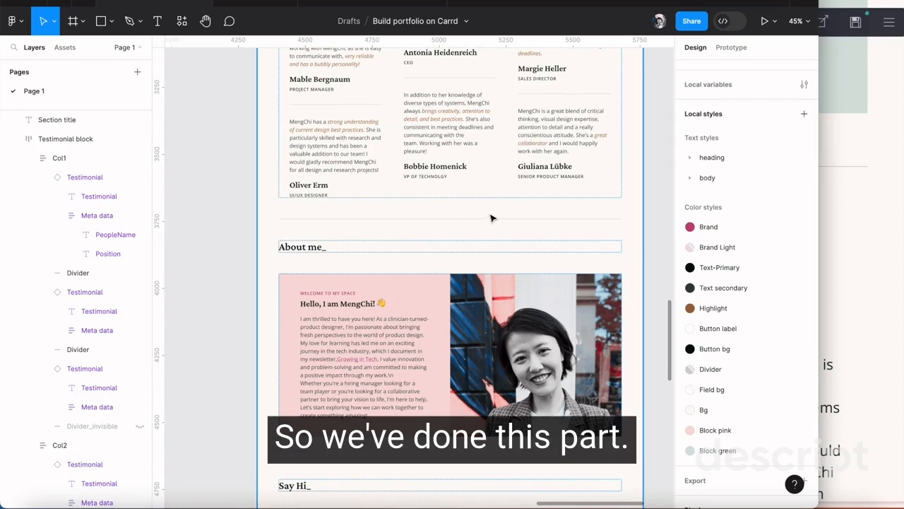
scroll(493, 220, "up", 2)
scroll(493, 219, "up", 2)
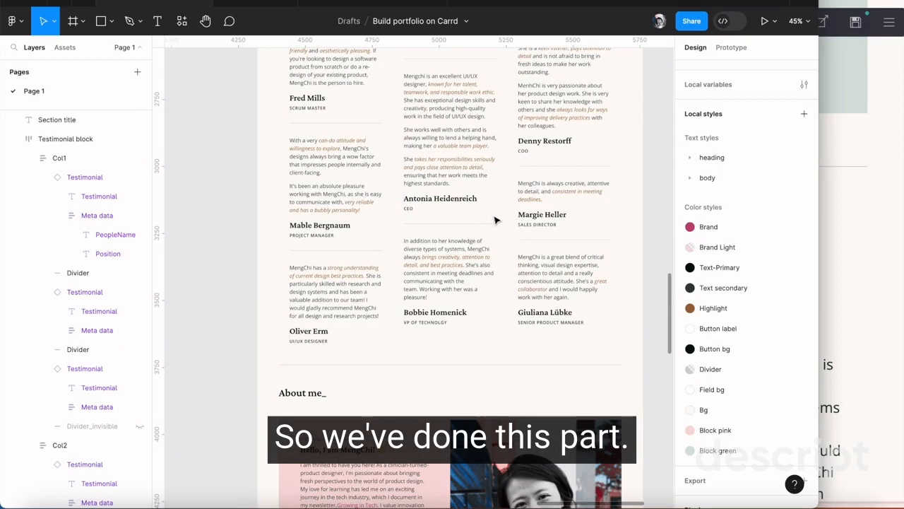
Return to the Carrd editor and publish the site's changes to its .carrd.co URL
left_click(880, 201)
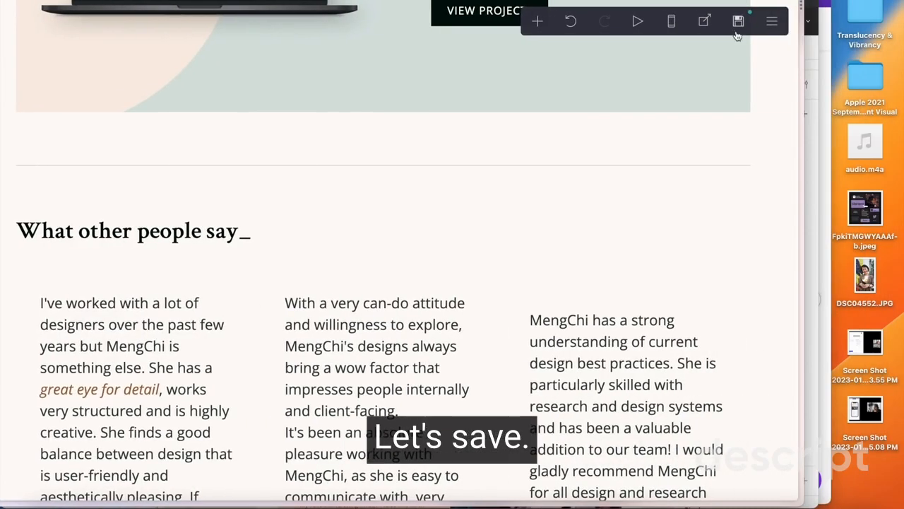
left_click(855, 22)
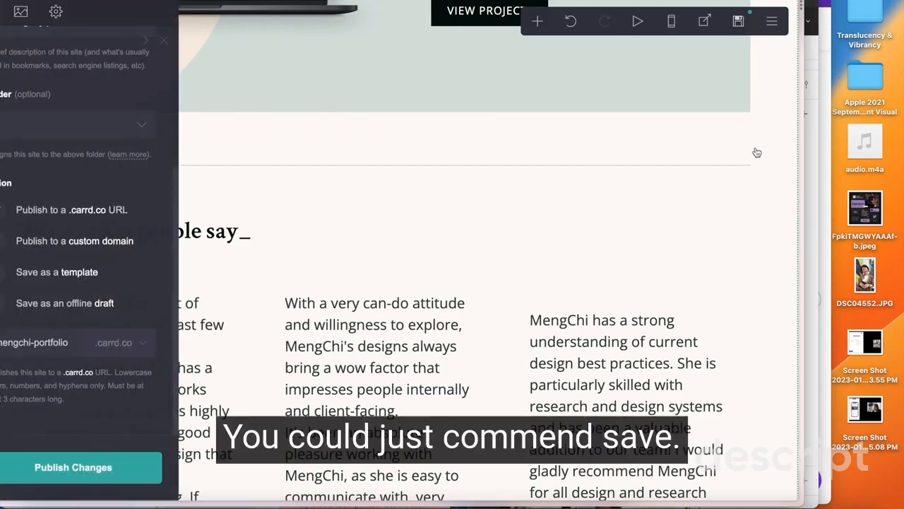
left_click(754, 153)
key("super+s")
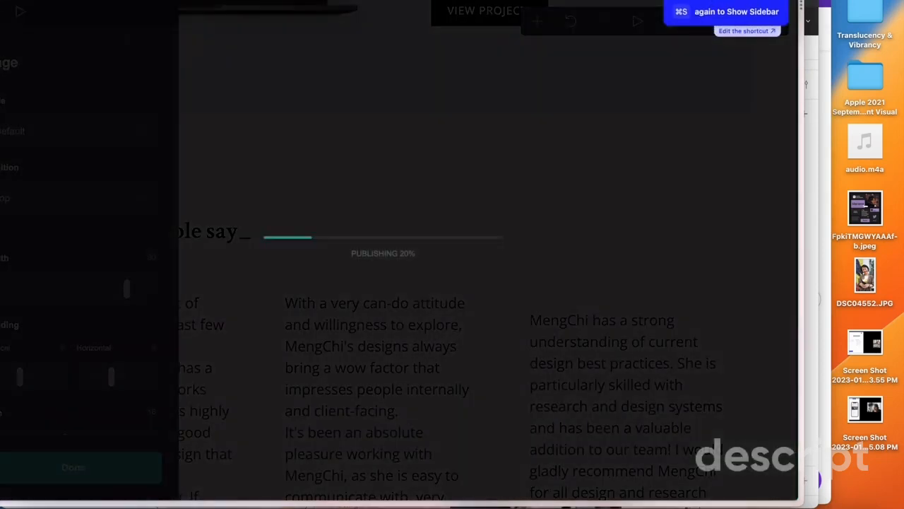